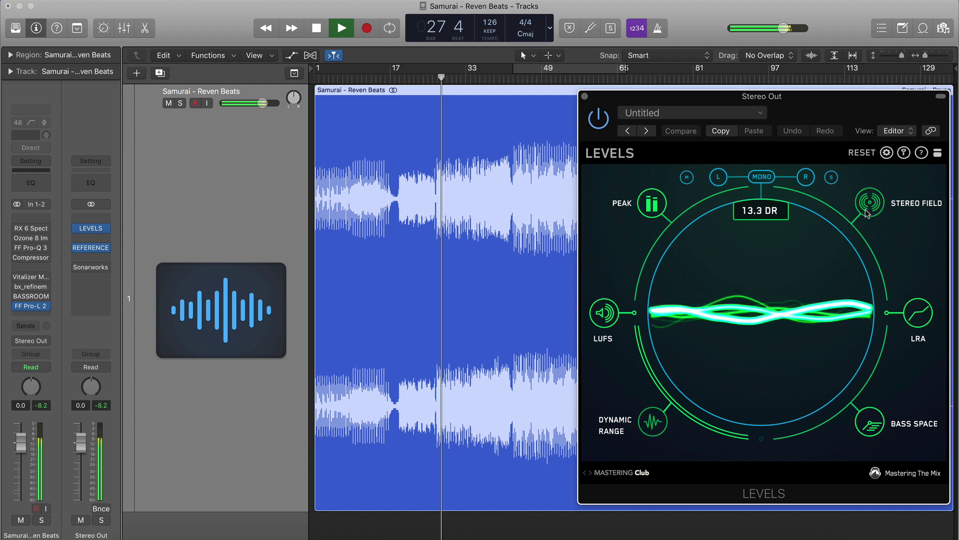
Show the Stereo Field meter in LEVELS and audition the side signal, as well as the mix with the filter engaged
{"action": "left_click", "coordinate": [870, 203]}
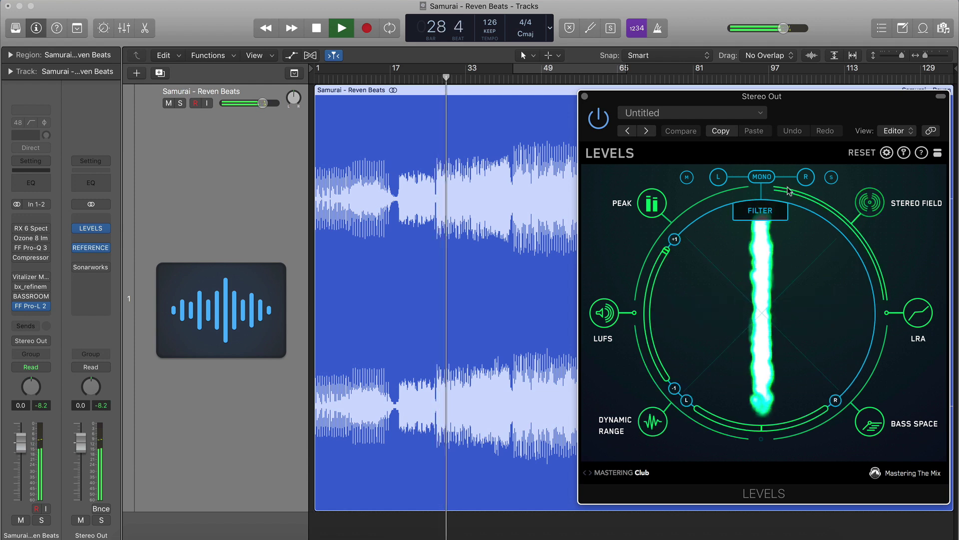
{"action": "left_click", "coordinate": [831, 177]}
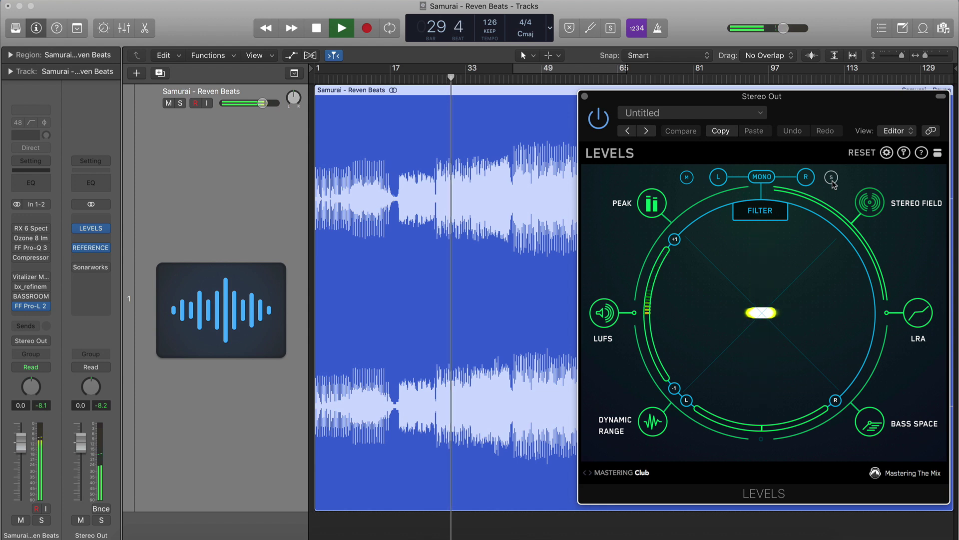
{"action": "left_click", "coordinate": [832, 178]}
{"action": "left_click", "coordinate": [769, 211]}
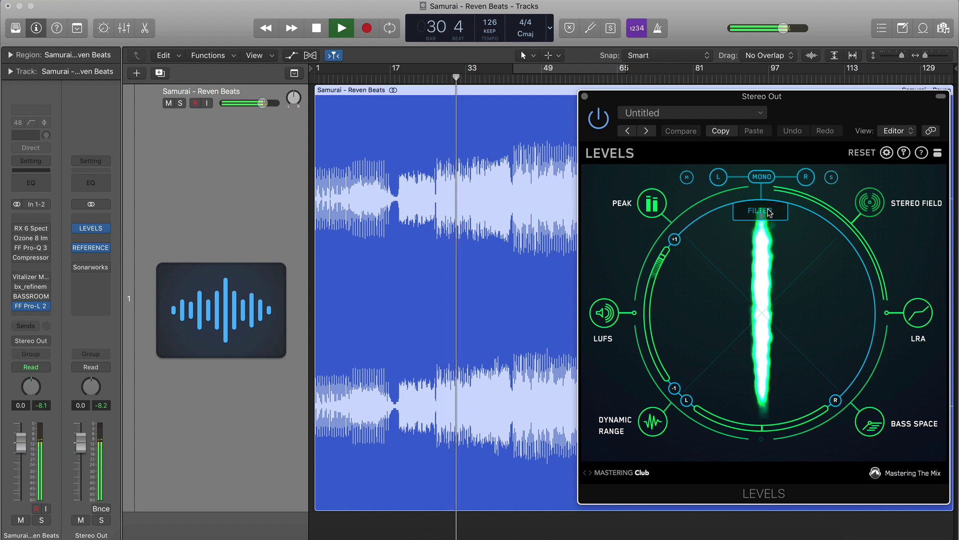
{"action": "left_click", "coordinate": [769, 210]}
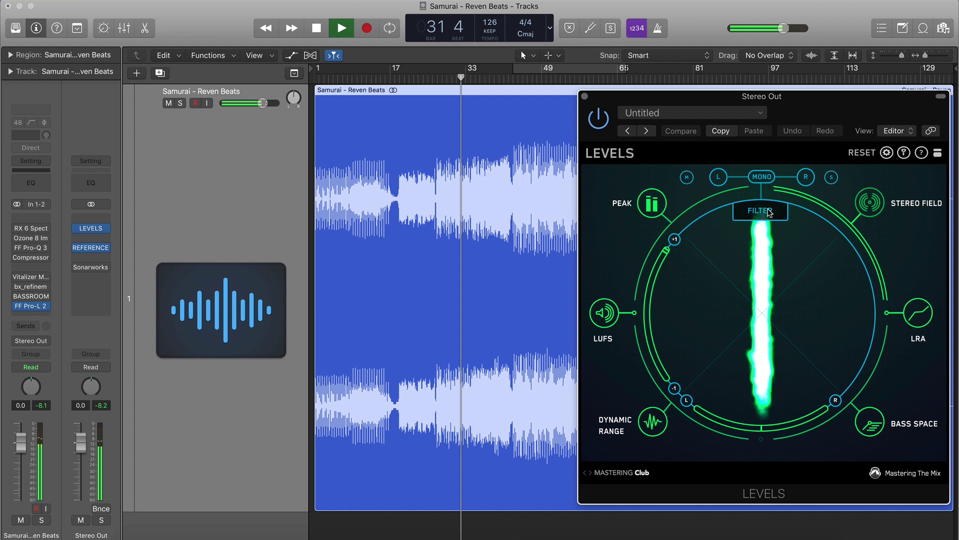
Switch mono monitoring on and off repeatedly in LEVELS to compare the mix in mono and stereo
{"action": "left_click", "coordinate": [764, 178]}
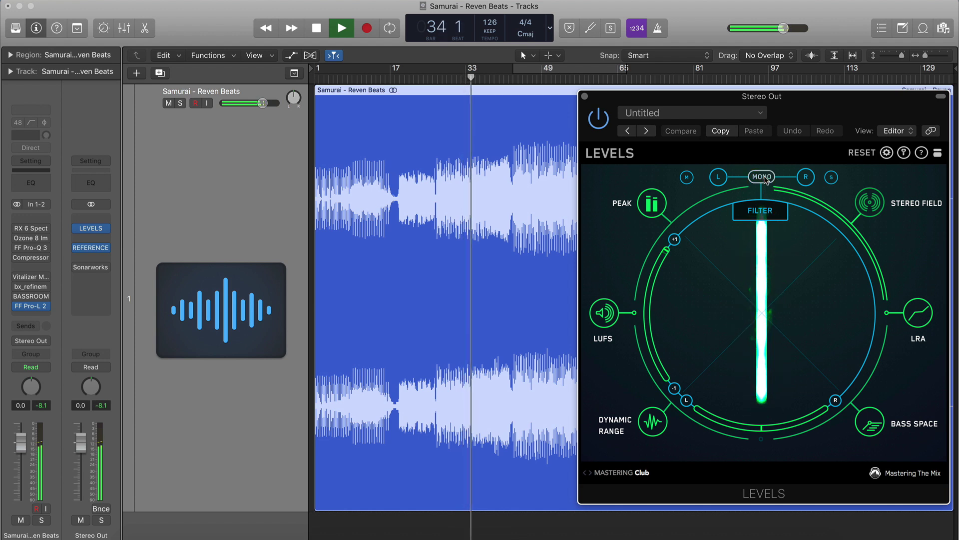
{"action": "left_click", "coordinate": [764, 178]}
{"action": "left_click", "coordinate": [764, 178]}
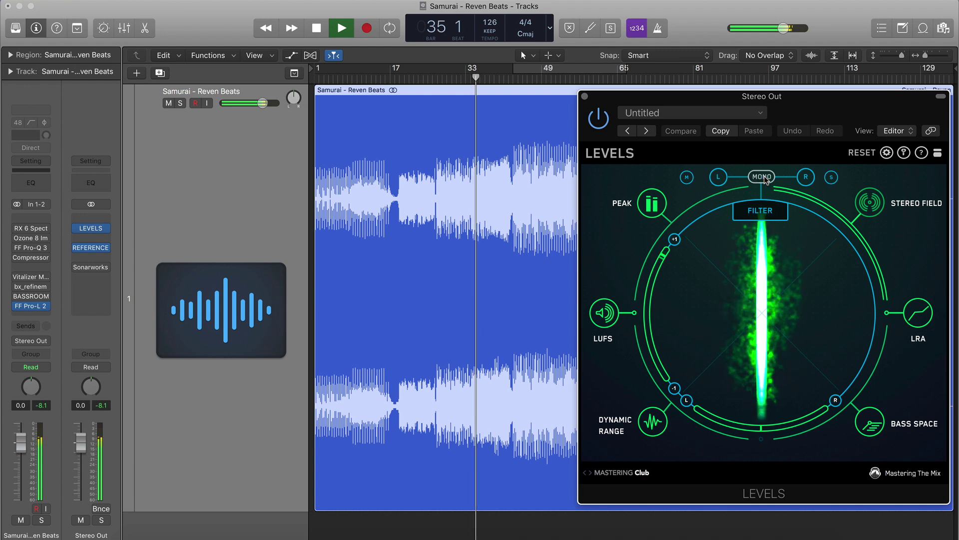
{"action": "left_click", "coordinate": [764, 179]}
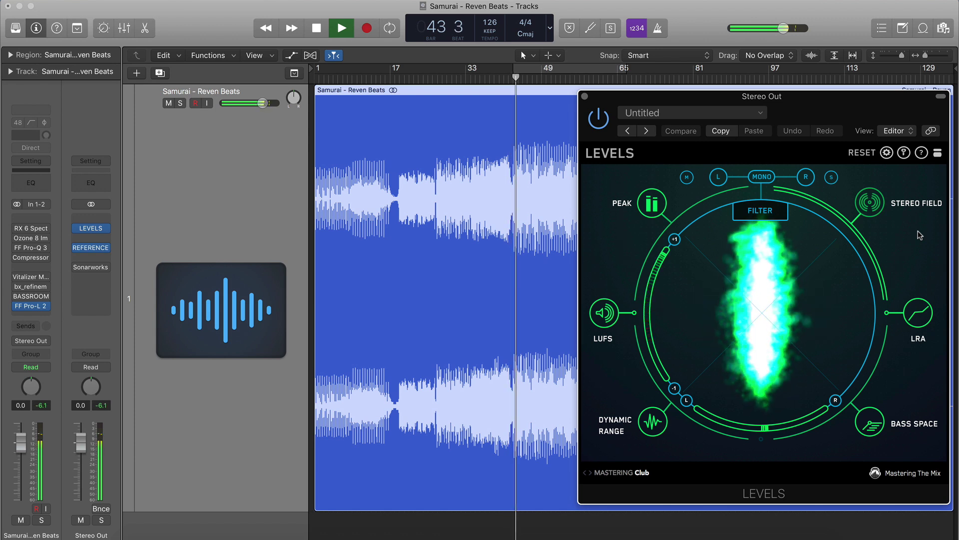
Turn on cycle playback for the loud section ending near bar 65 and check it in mono, side-only and filtered
{"action": "key", "text": "c"}
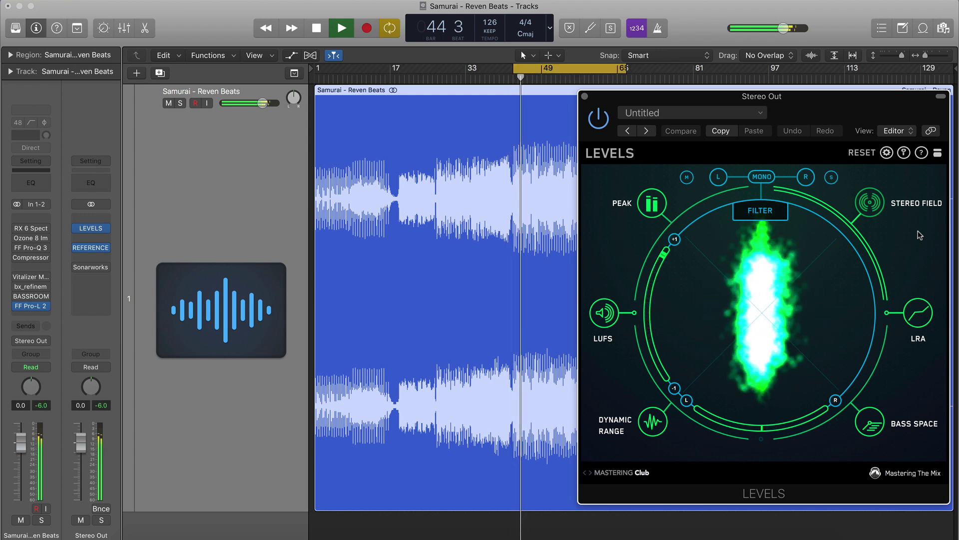
{"action": "left_click", "coordinate": [761, 177]}
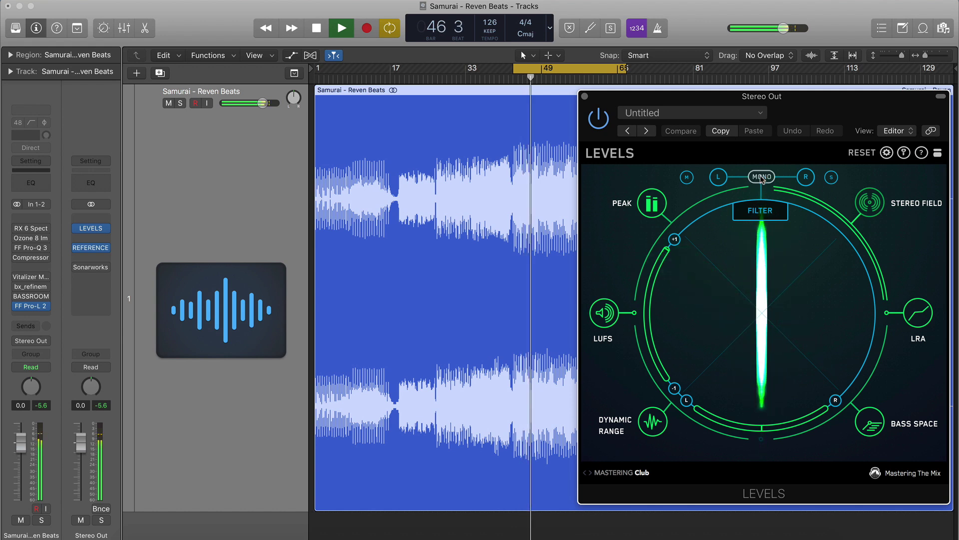
{"action": "left_click", "coordinate": [761, 177]}
{"action": "left_click", "coordinate": [832, 178]}
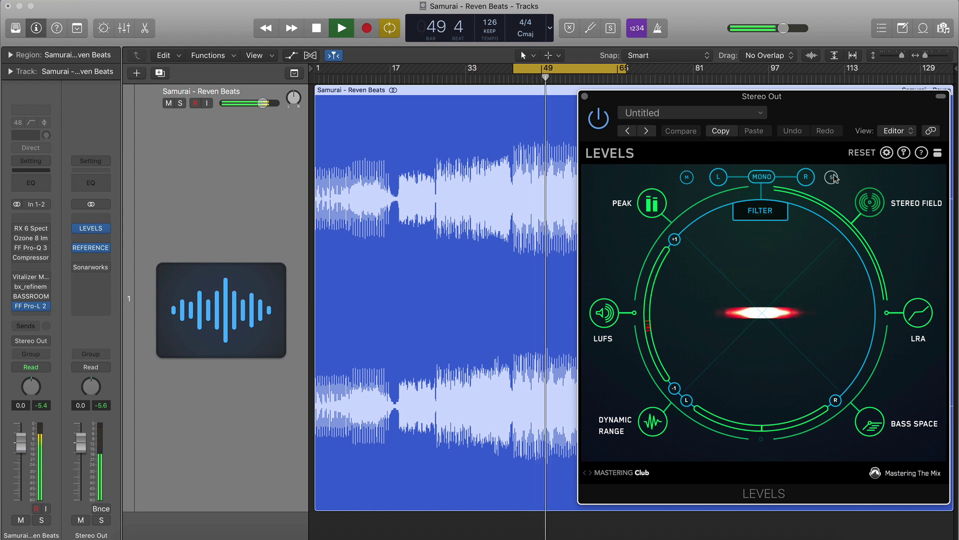
{"action": "left_click", "coordinate": [761, 210]}
{"action": "left_click", "coordinate": [763, 211]}
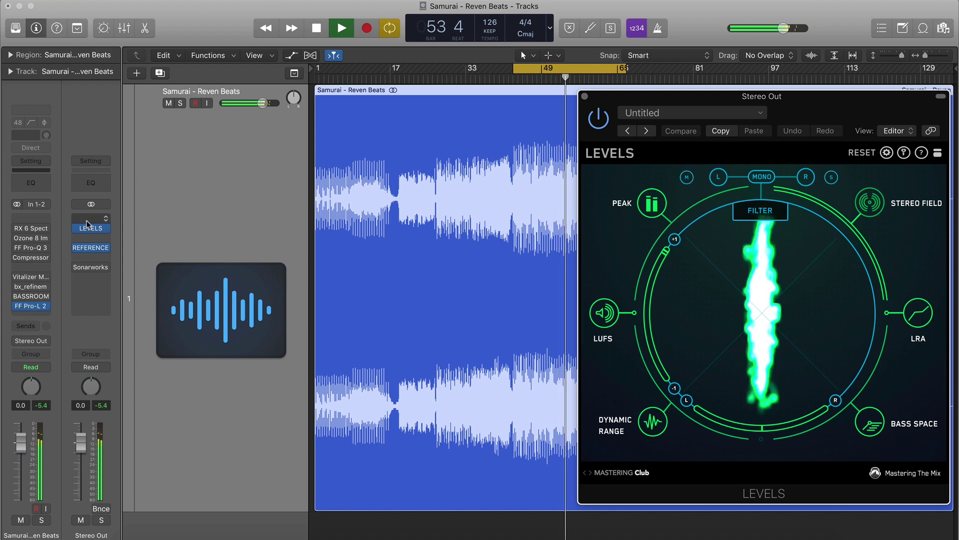
Open the REFERENCE plug-in on the Stereo Out channel and compare the master with the Original Mix
{"action": "left_click", "coordinate": [90, 248]}
{"action": "mouse_move", "coordinate": [296, 220]}
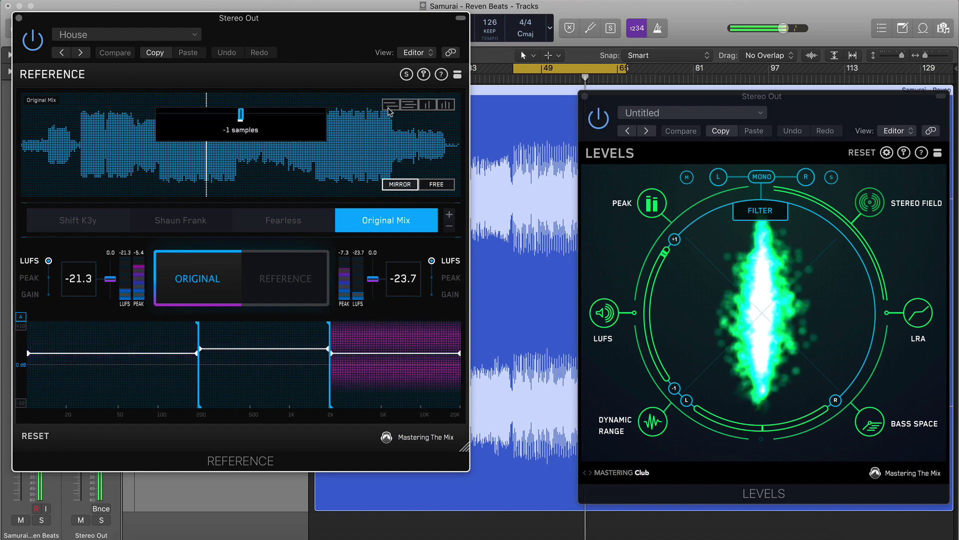
{"action": "left_click", "coordinate": [283, 266]}
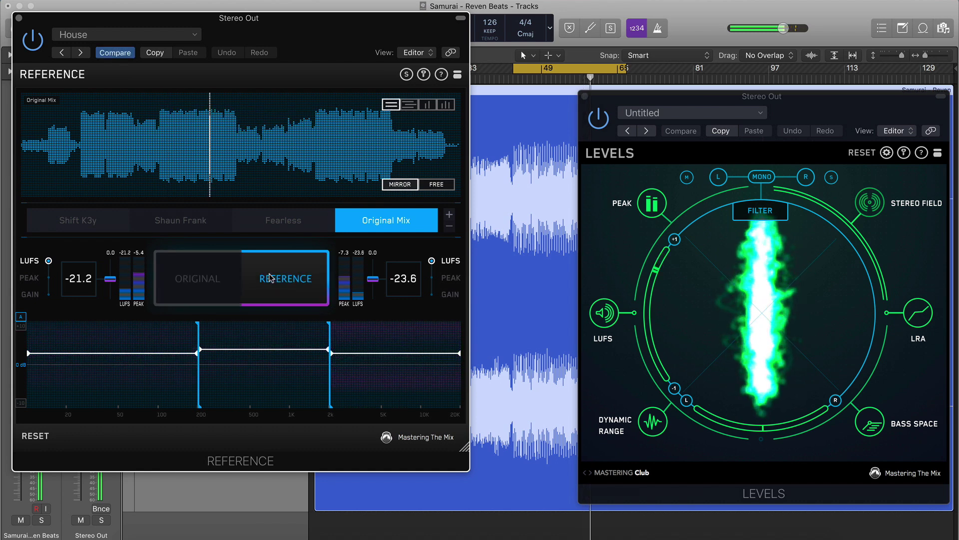
{"action": "left_click", "coordinate": [211, 279]}
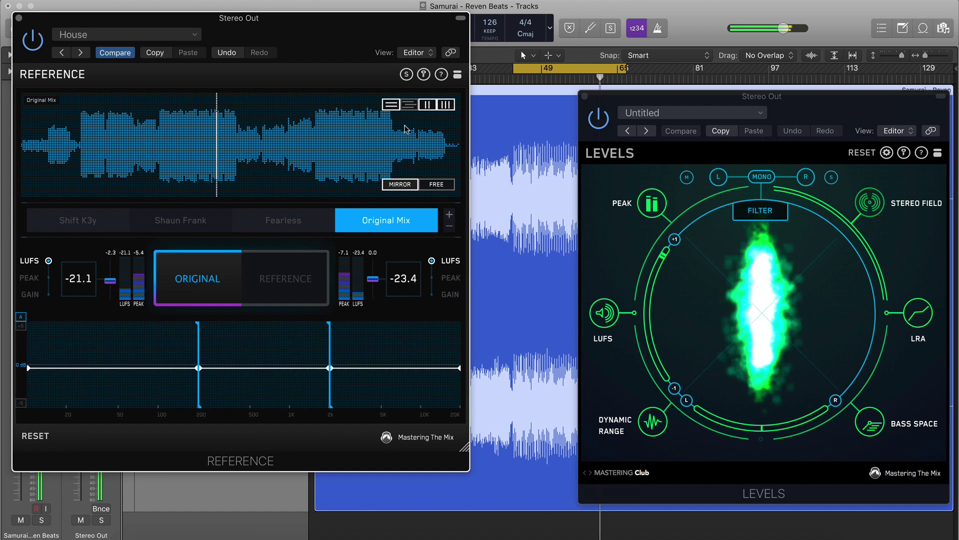
Select the Shaun Frank track in REFERENCE and alternate playback between it and the original
{"action": "left_click", "coordinate": [184, 223]}
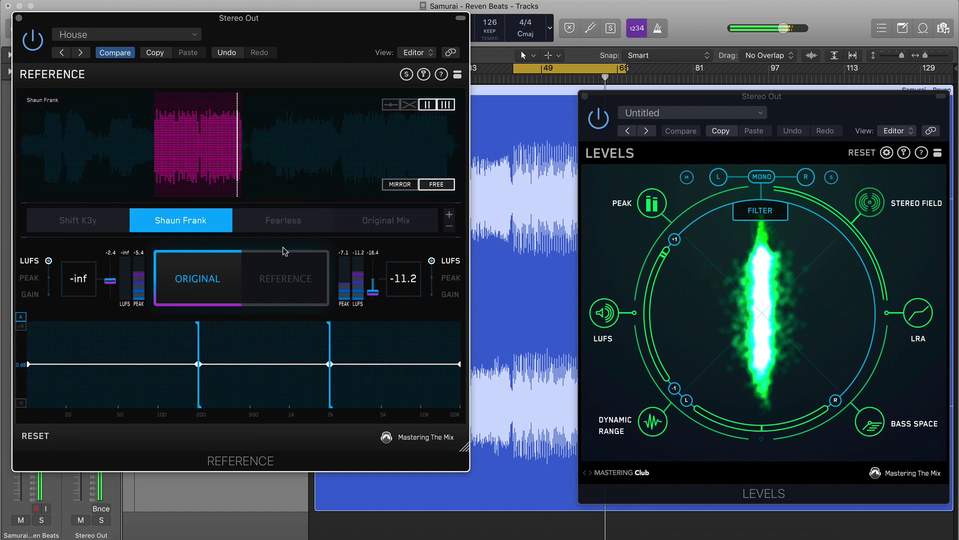
{"action": "left_click", "coordinate": [236, 278]}
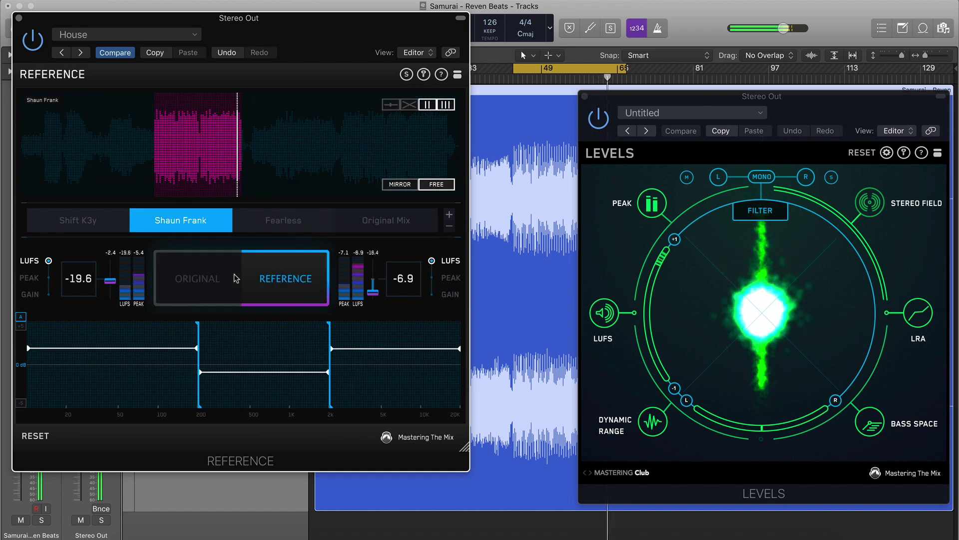
{"action": "left_click", "coordinate": [204, 279]}
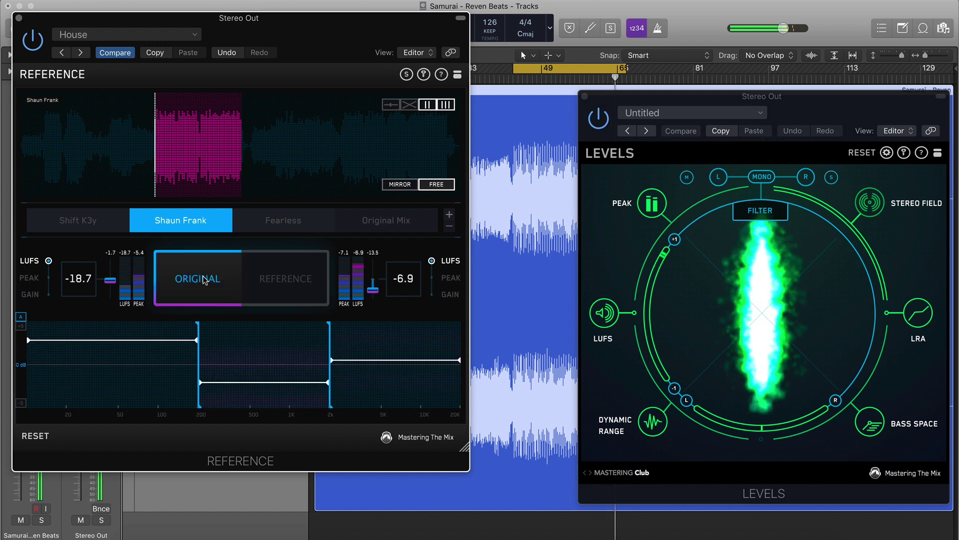
{"action": "left_click", "coordinate": [204, 280]}
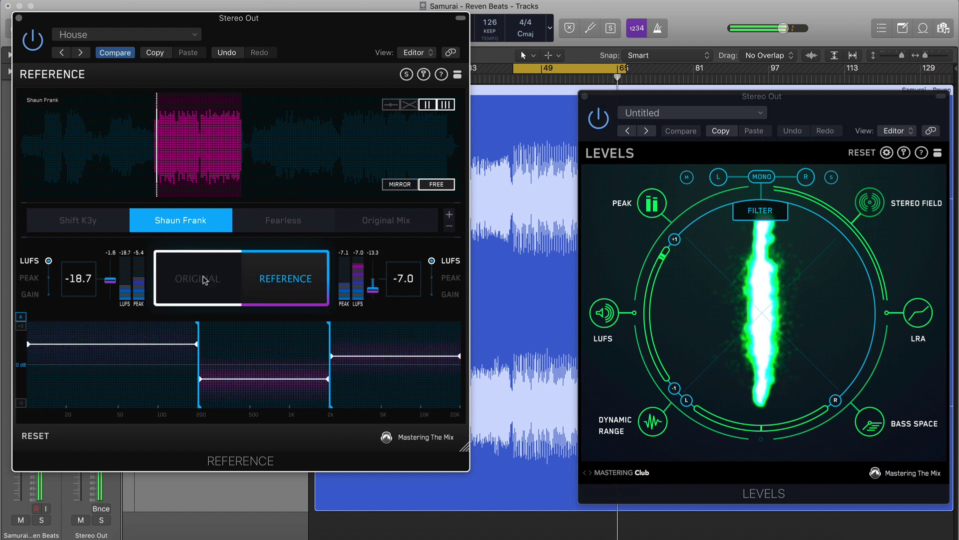
Compare the original with the Shift K3y reference track
{"action": "left_click", "coordinate": [84, 217]}
{"action": "left_click", "coordinate": [198, 272]}
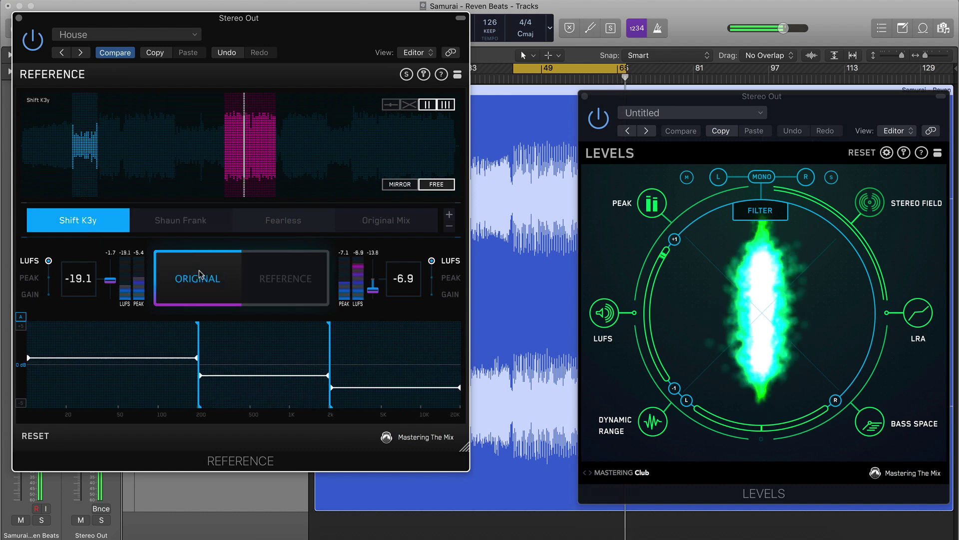
{"action": "left_click", "coordinate": [293, 278]}
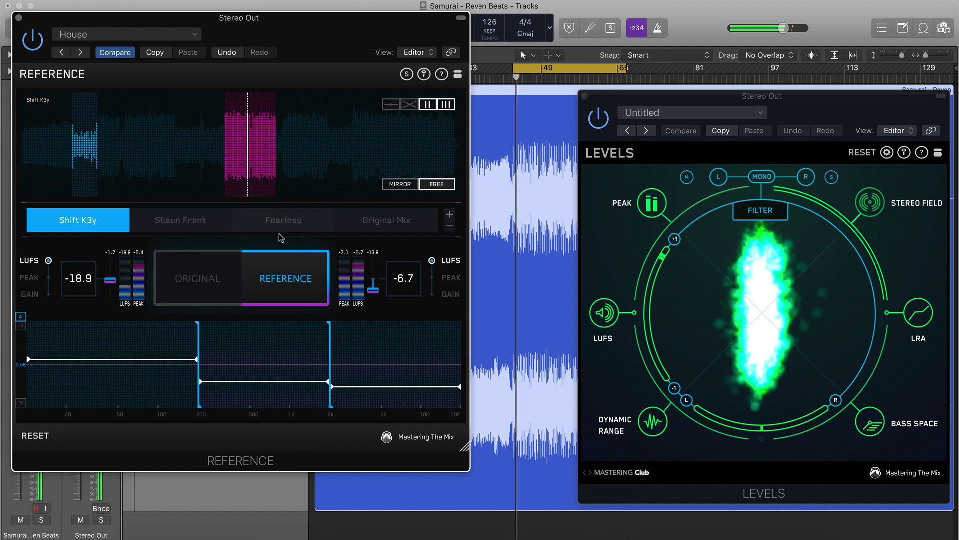
Select the Fearless reference track and alternate playback between it and the original several times
{"action": "left_click", "coordinate": [283, 220]}
{"action": "left_click", "coordinate": [210, 275]}
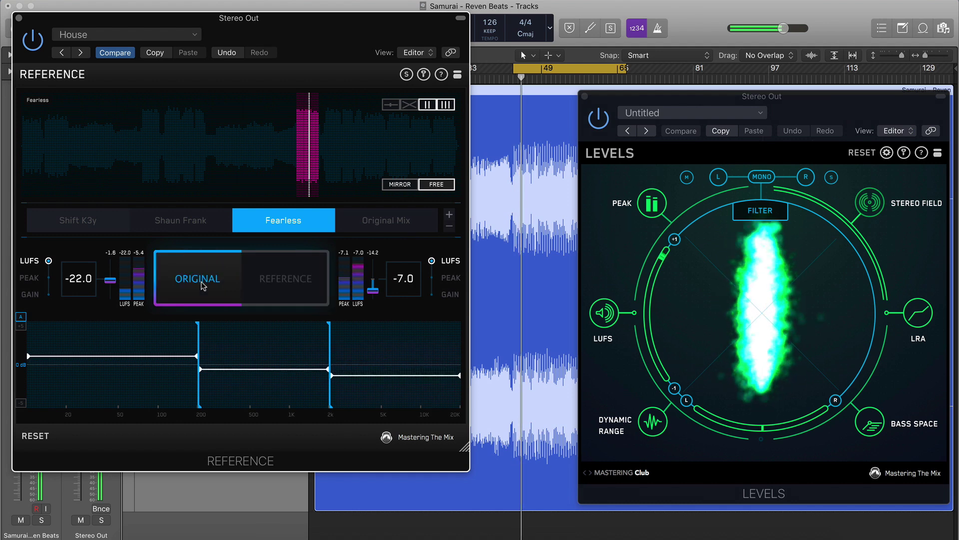
{"action": "left_click", "coordinate": [285, 271]}
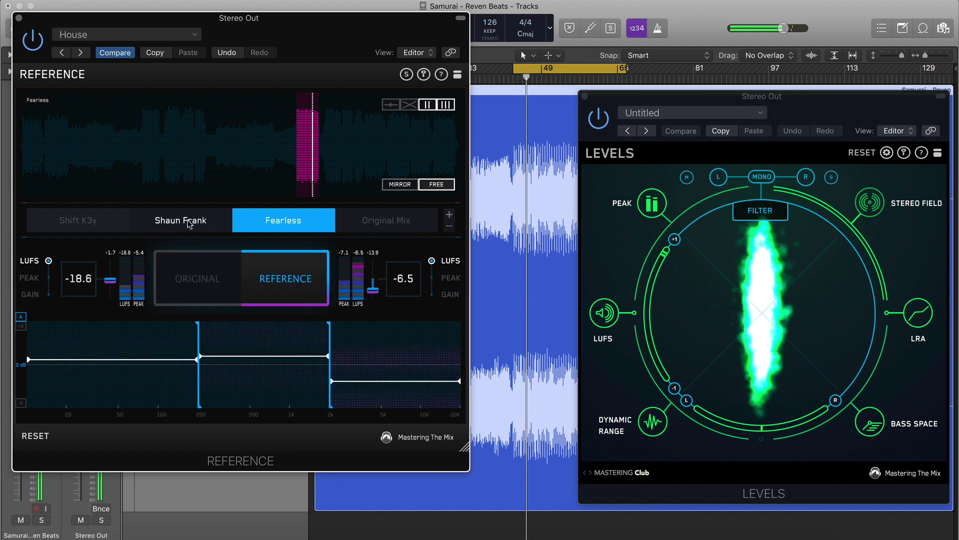
{"action": "left_click", "coordinate": [196, 273]}
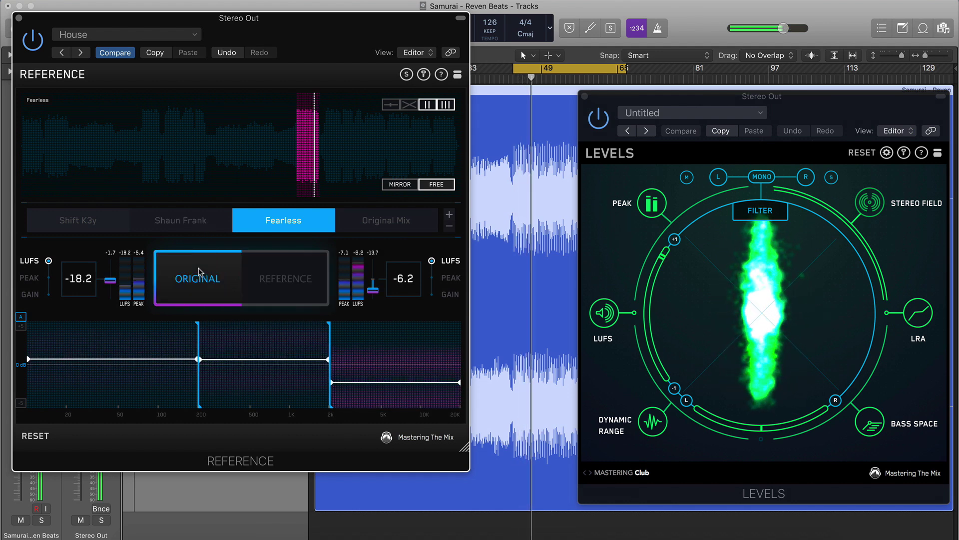
{"action": "left_click", "coordinate": [265, 274]}
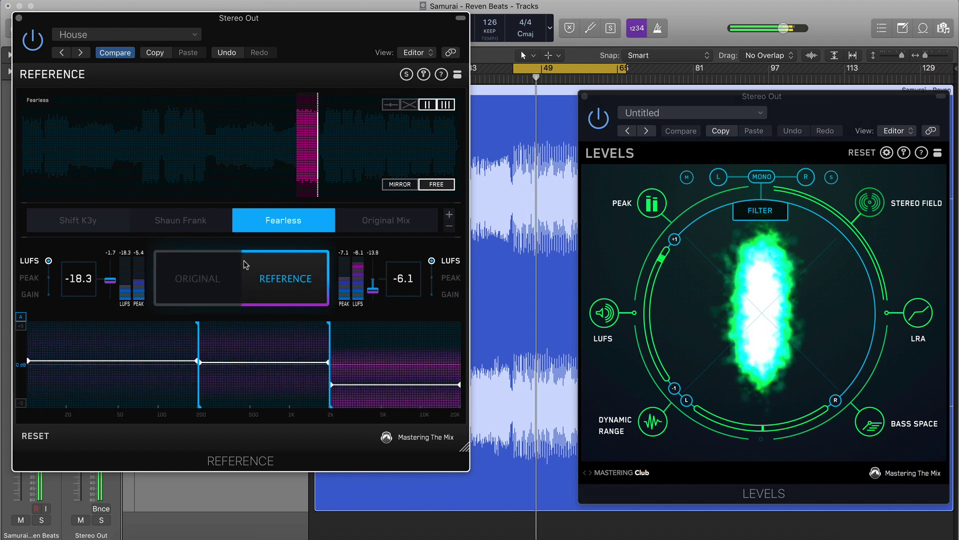
Return to the Shaun Frank reference track and A/B it against the original, ending on the original
{"action": "left_click", "coordinate": [181, 220]}
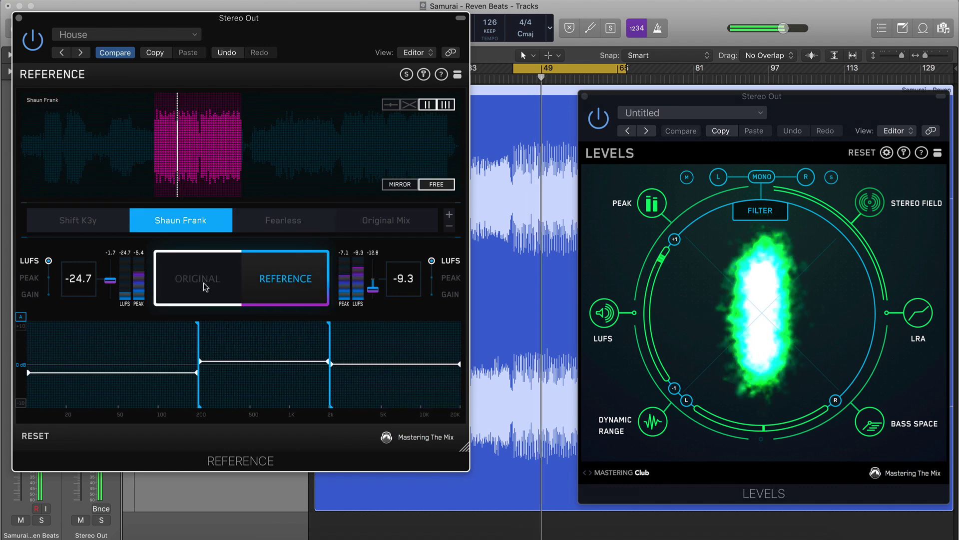
{"action": "left_click", "coordinate": [203, 281]}
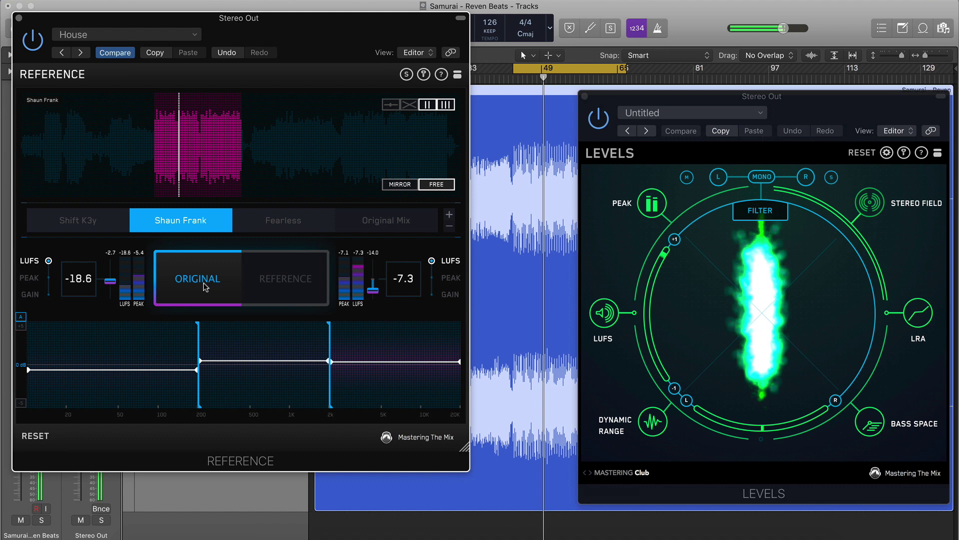
{"action": "left_click", "coordinate": [272, 276]}
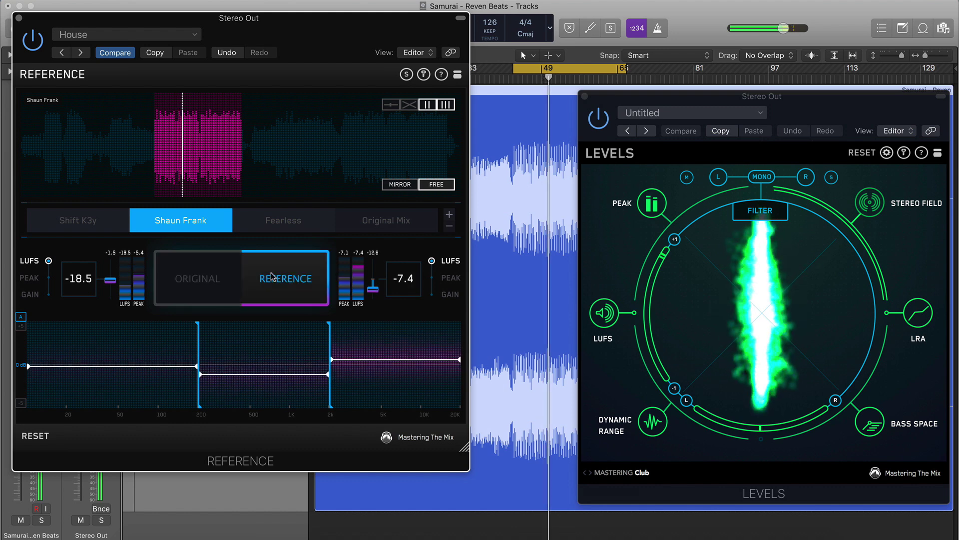
{"action": "left_click", "coordinate": [206, 278]}
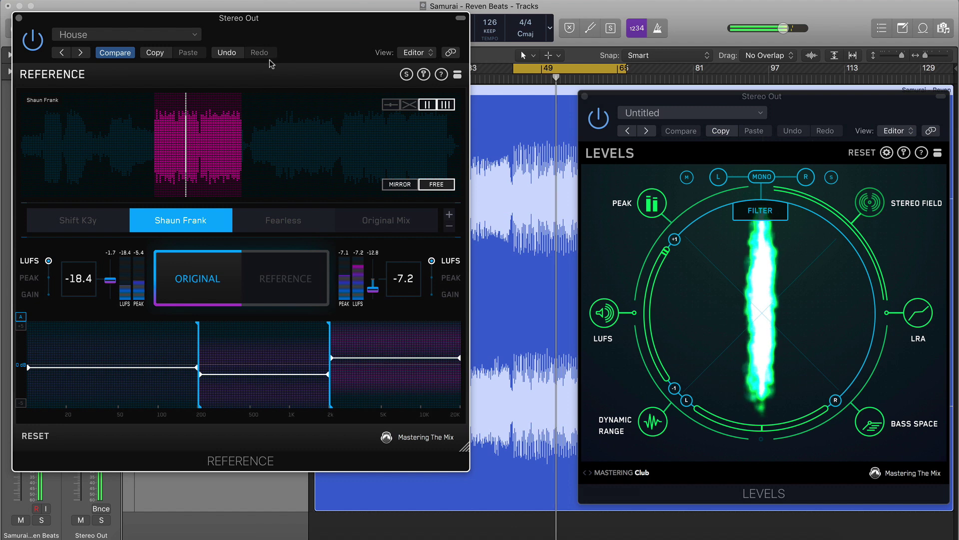
Open the FF Pro-L 2 limiter on the Samurai track and set its gain to +10 dB
{"action": "left_click_drag", "start_coordinate": [285, 30], "coordinate": [392, 49]}
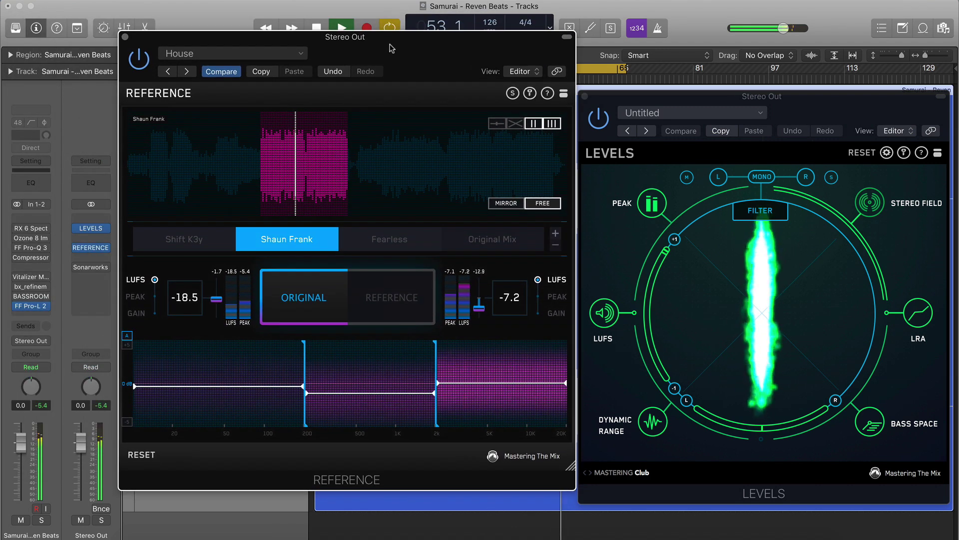
{"action": "left_click", "coordinate": [32, 305]}
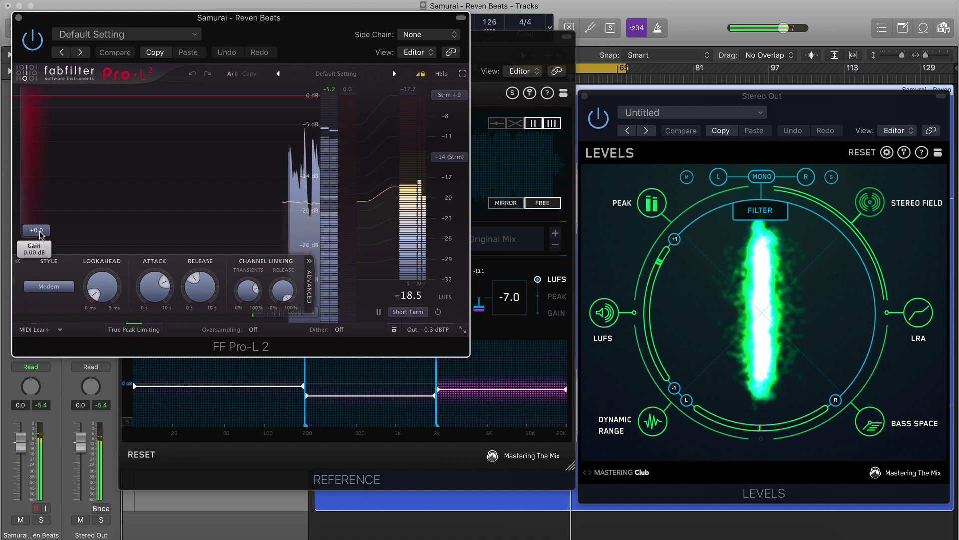
{"action": "mouse_move", "coordinate": [41, 234]}
{"action": "left_mouse_down"}
{"action": "mouse_move", "coordinate": [41, 218]}
{"action": "mouse_move", "coordinate": [41, 226]}
{"action": "left_mouse_up"}
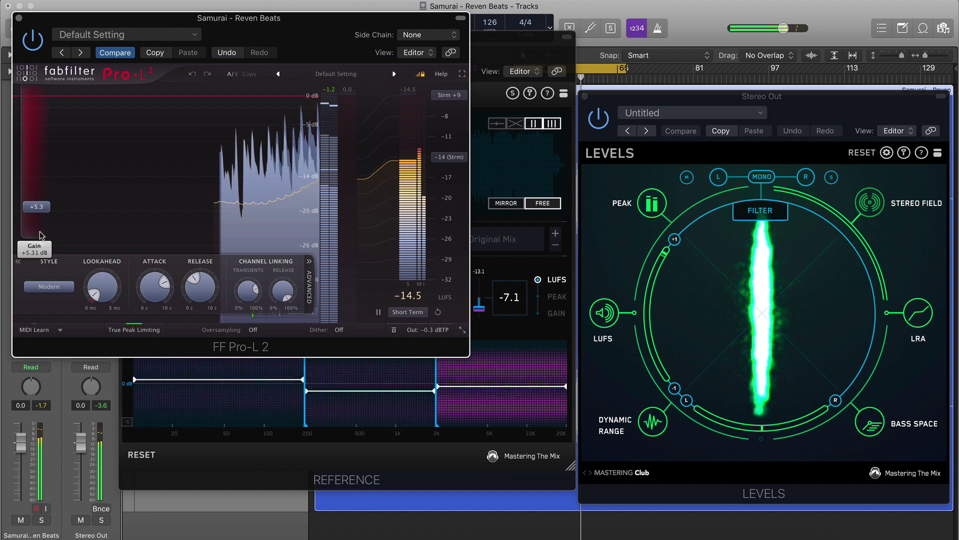
{"action": "left_click_drag", "start_coordinate": [41, 235], "coordinate": [41, 191]}
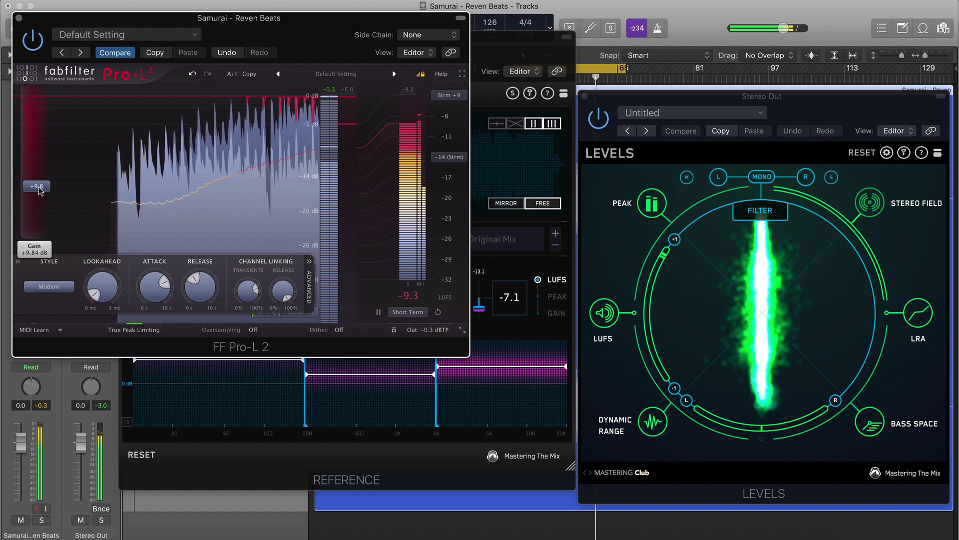
{"action": "double_click", "coordinate": [40, 190]}
{"action": "type", "text": "10"}
{"action": "key", "text": "Return"}
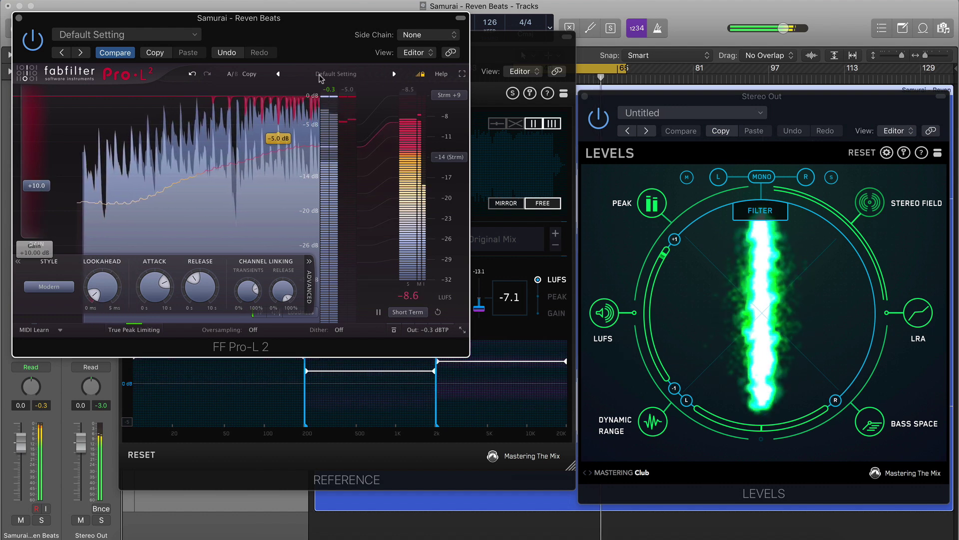
Reset the REFERENCE analysis and switch playback to the Shaun Frank track
{"action": "left_click", "coordinate": [261, 437]}
{"action": "left_click", "coordinate": [145, 455]}
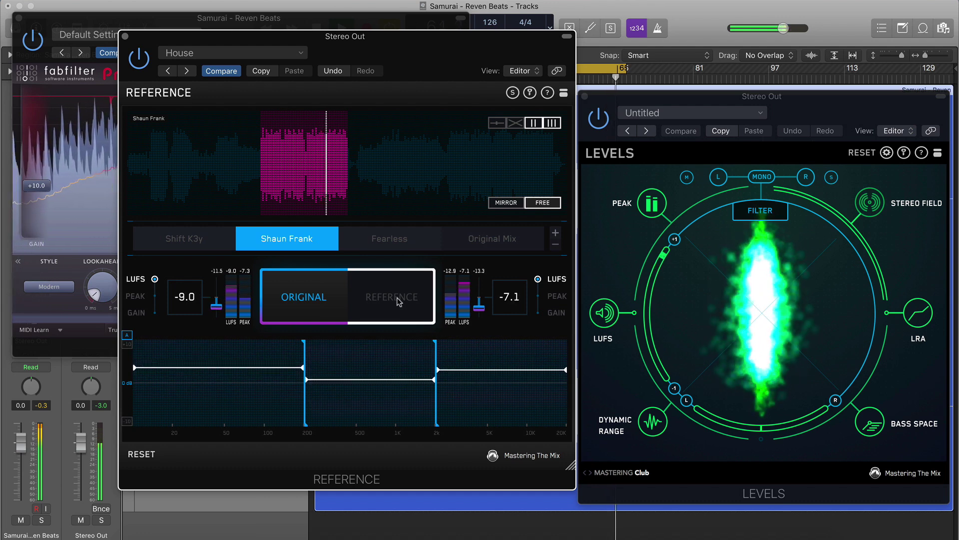
{"action": "left_click", "coordinate": [399, 300]}
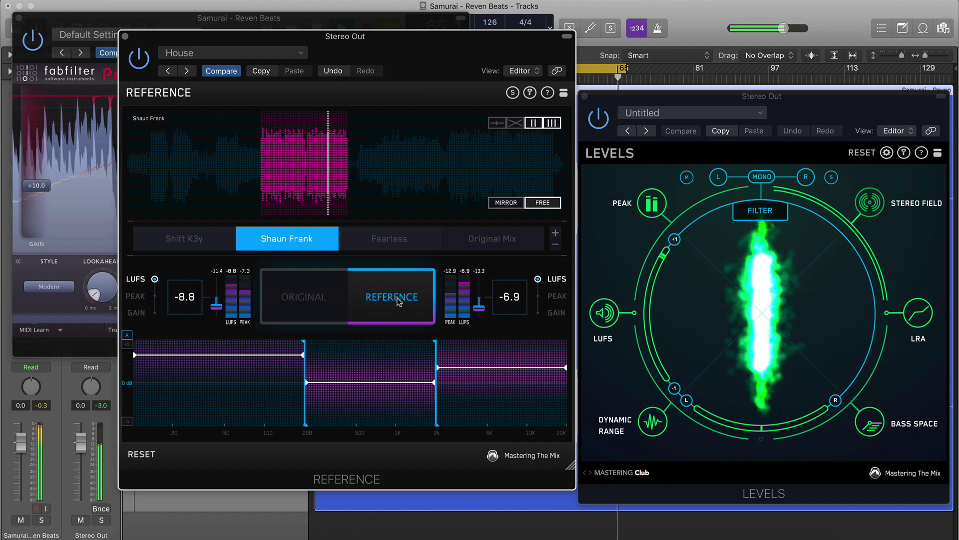
Select the Original Mix reference and A/B it against the original, keeping the FF Pro-L 2 limiter in view, ending on the original
{"action": "left_click", "coordinate": [317, 300]}
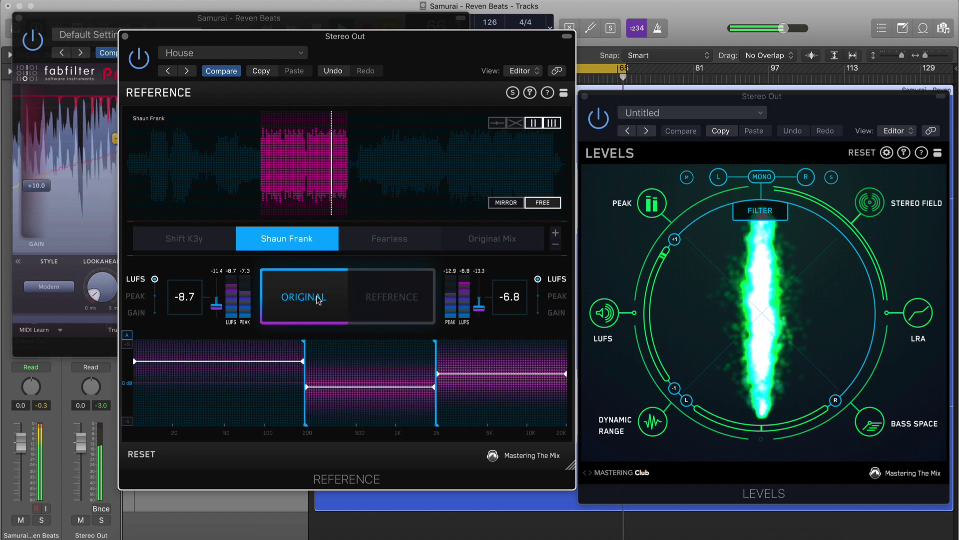
{"action": "left_click", "coordinate": [479, 241]}
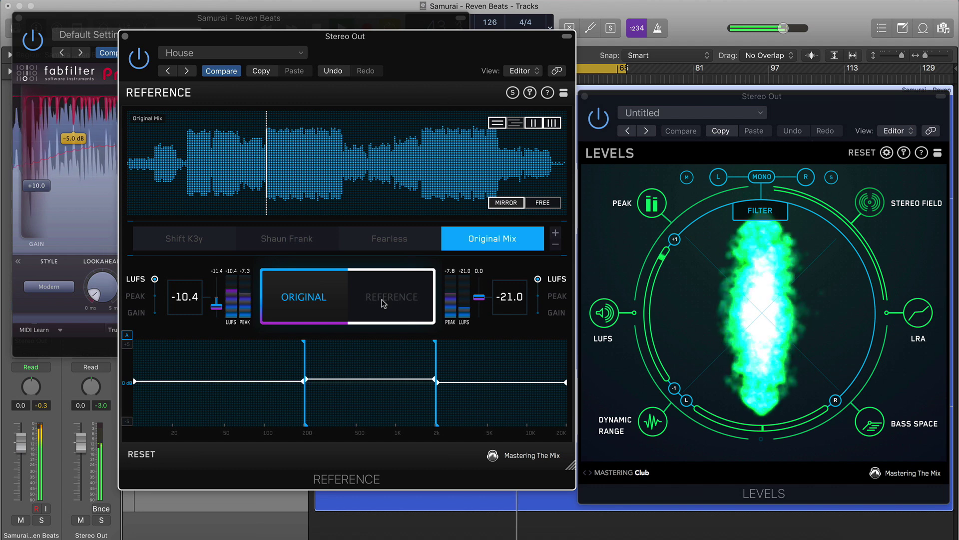
{"action": "left_click", "coordinate": [383, 300]}
{"action": "left_click_drag", "start_coordinate": [431, 49], "coordinate": [707, 31]}
{"action": "left_click", "coordinate": [600, 277]}
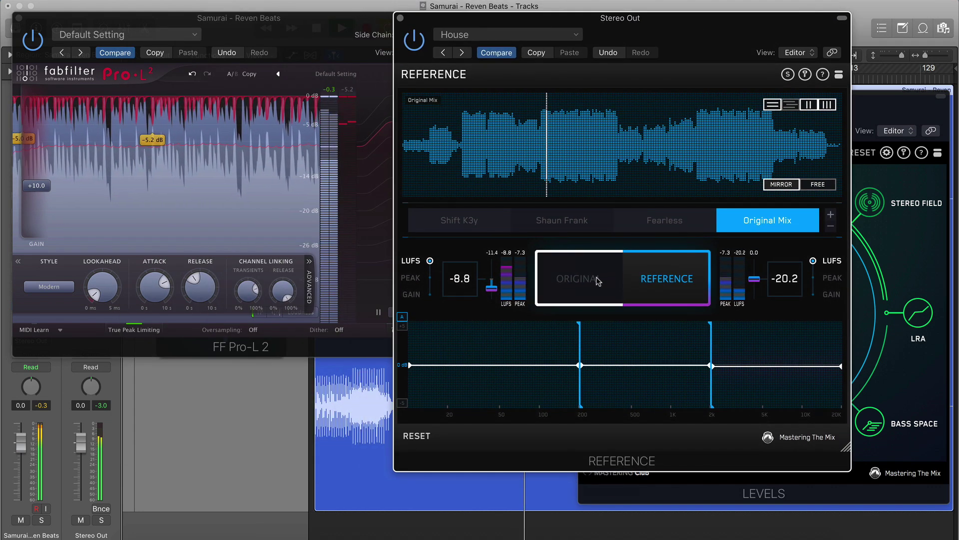
{"action": "left_click", "coordinate": [644, 281]}
{"action": "left_click", "coordinate": [580, 275]}
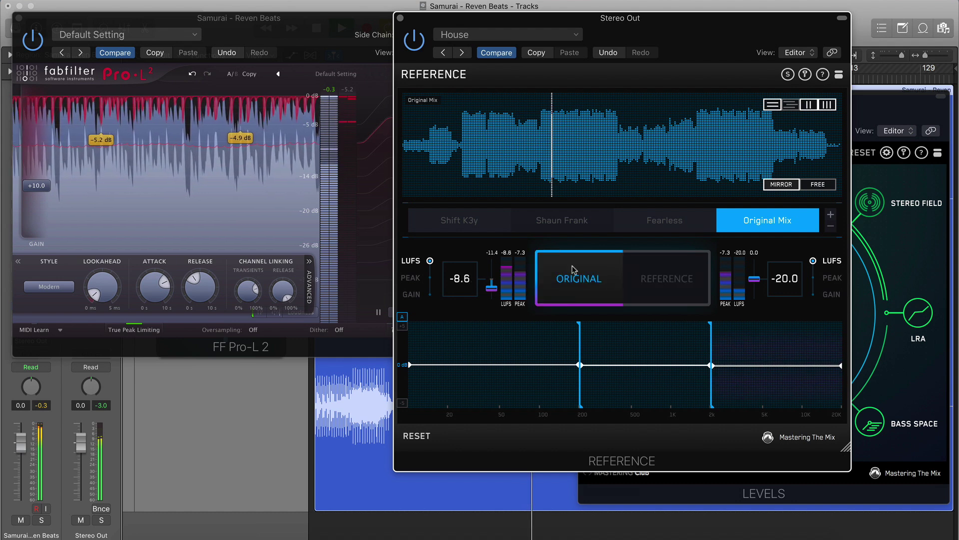
Bring the FF Pro-L 2 limiter forward and check its attack and release settings
{"action": "left_click", "coordinate": [311, 52]}
{"action": "mouse_move", "coordinate": [152, 278]}
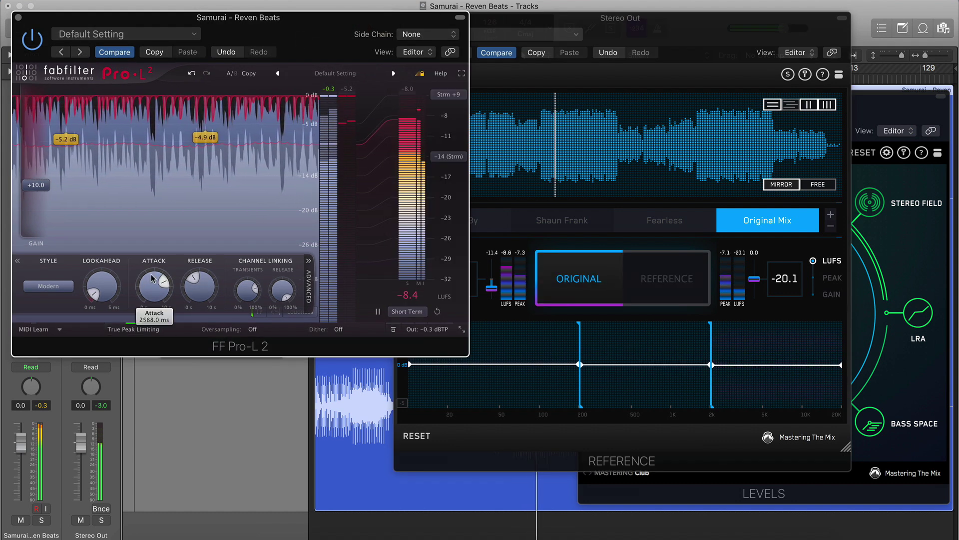
{"action": "mouse_move", "coordinate": [196, 286]}
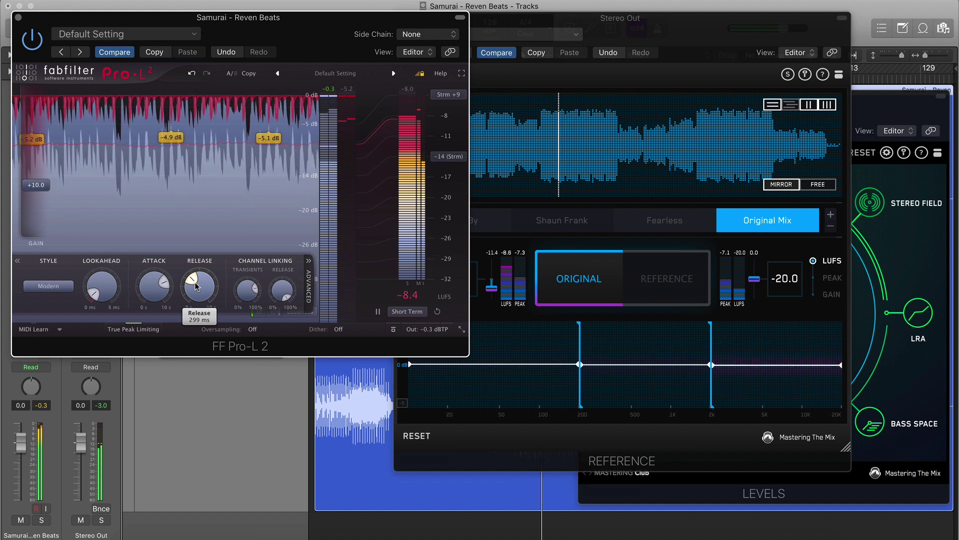
Alternate playback between the Original Mix reference and the original several more times, also checking the limiter's lookahead value
{"action": "left_click", "coordinate": [664, 292]}
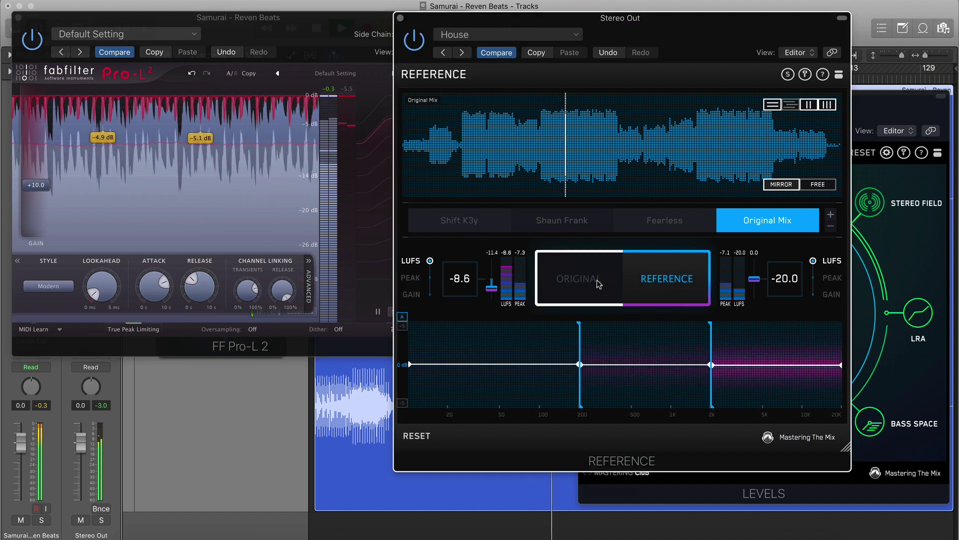
{"action": "left_click", "coordinate": [599, 284]}
{"action": "left_click", "coordinate": [661, 276]}
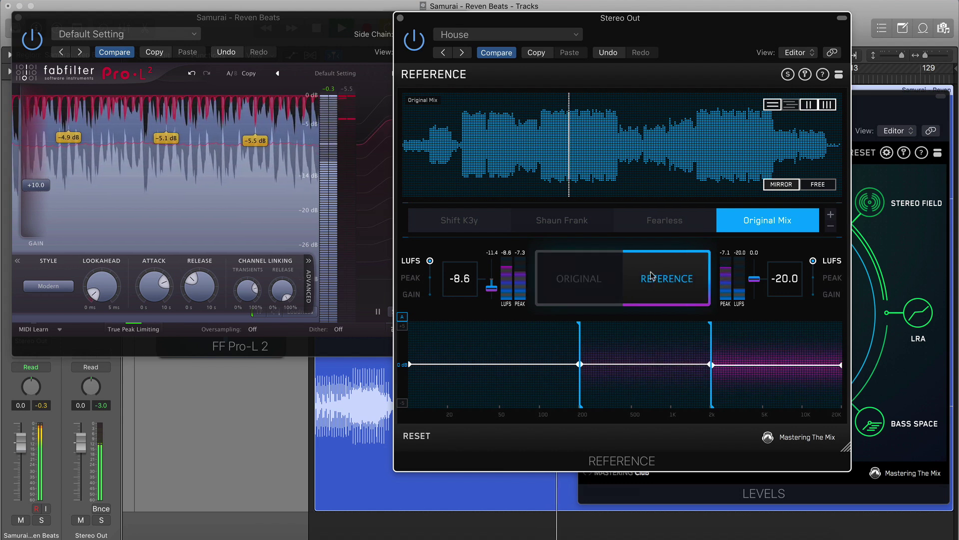
{"action": "left_click", "coordinate": [588, 280]}
{"action": "mouse_move", "coordinate": [107, 286]}
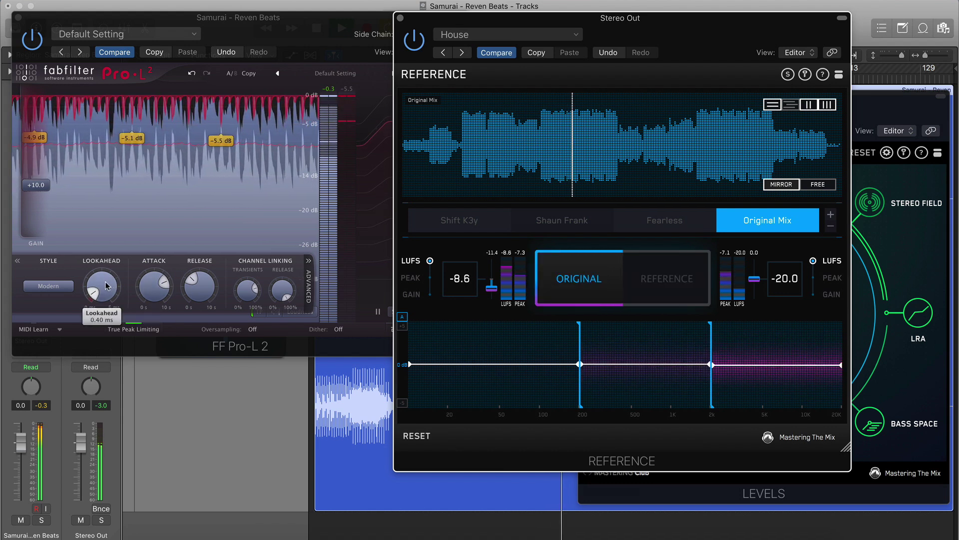
{"action": "left_click", "coordinate": [632, 270]}
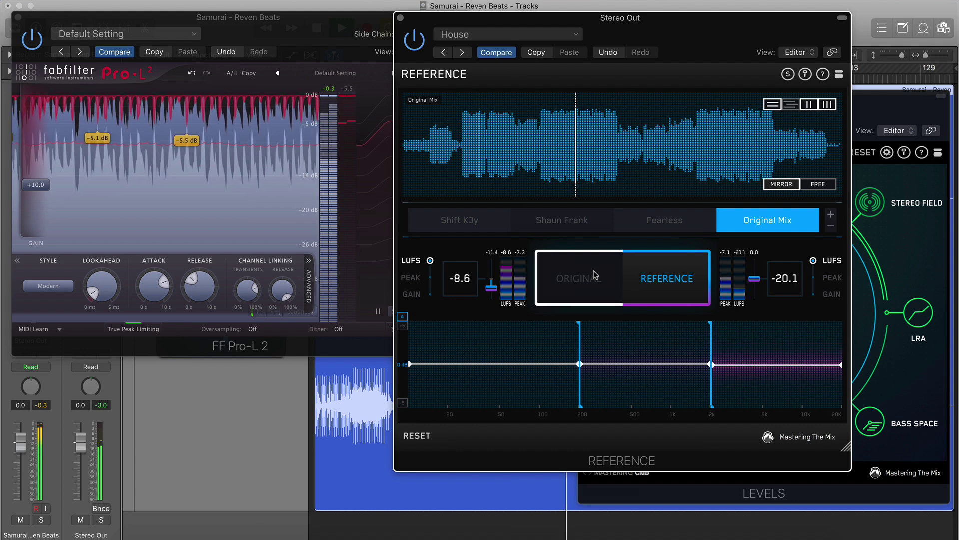
{"action": "left_click", "coordinate": [592, 276]}
Close the FF Pro-L 2 limiter and A/B the Shaun Frank reference against the original, ending on the original
{"action": "left_click", "coordinate": [19, 18]}
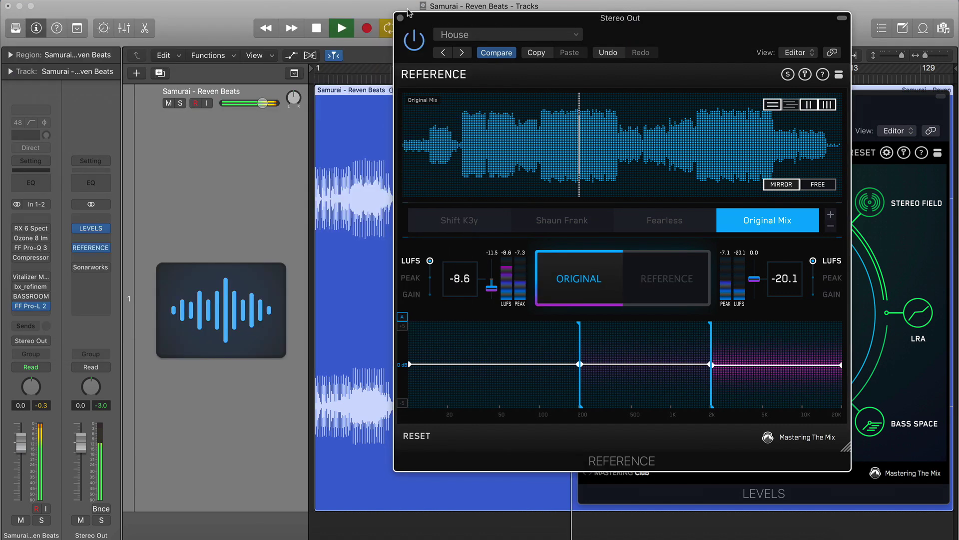
{"action": "left_click_drag", "start_coordinate": [589, 19], "coordinate": [419, 27]}
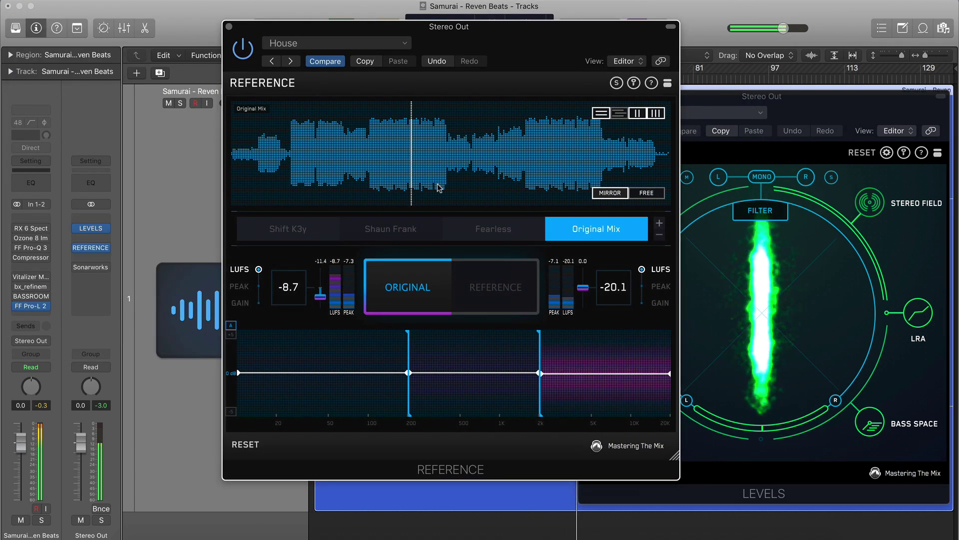
{"action": "left_click", "coordinate": [394, 233]}
{"action": "left_click", "coordinate": [490, 278]}
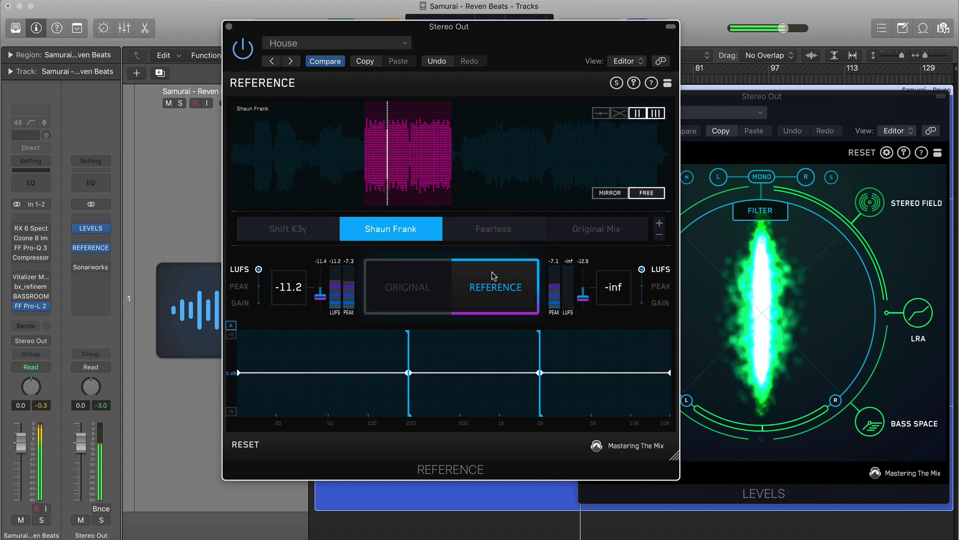
{"action": "left_click", "coordinate": [422, 286]}
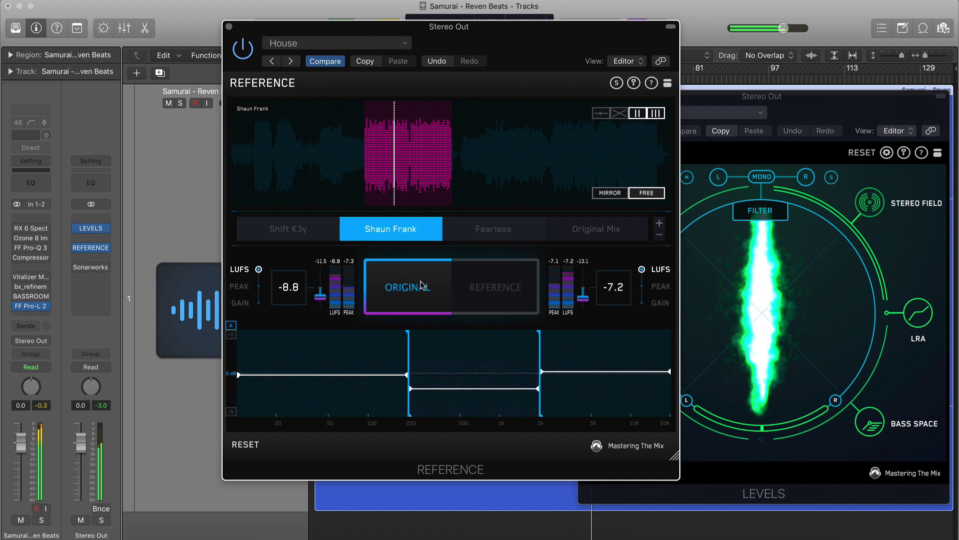
{"action": "left_click", "coordinate": [419, 285]}
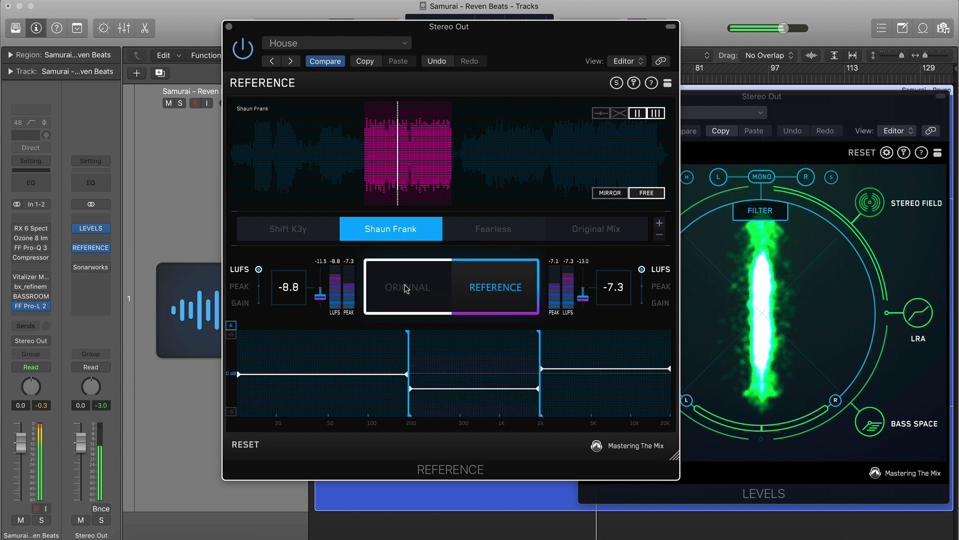
{"action": "left_click", "coordinate": [407, 288]}
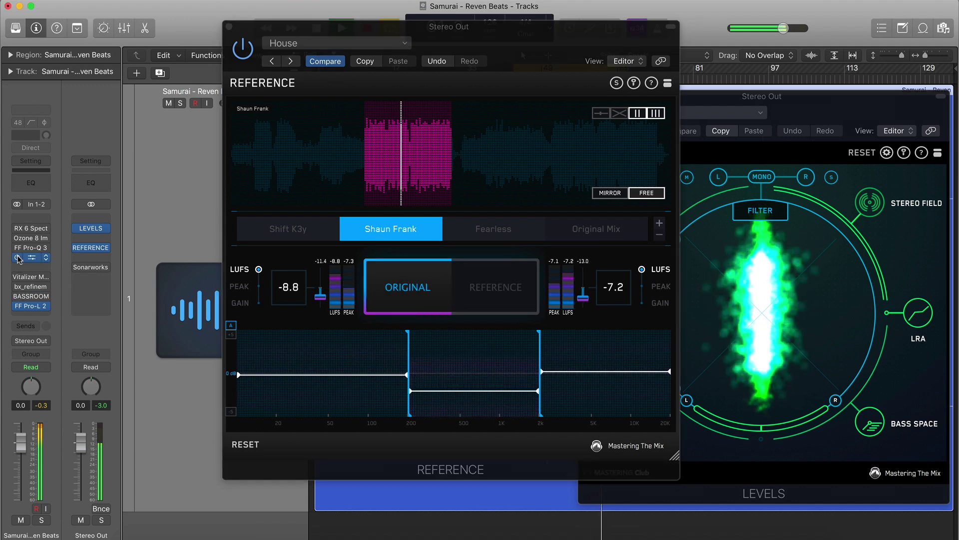
Open the Compressor on the Samurai track and set its threshold to -2 dB and its mix to 49.5%
{"action": "left_click", "coordinate": [31, 258]}
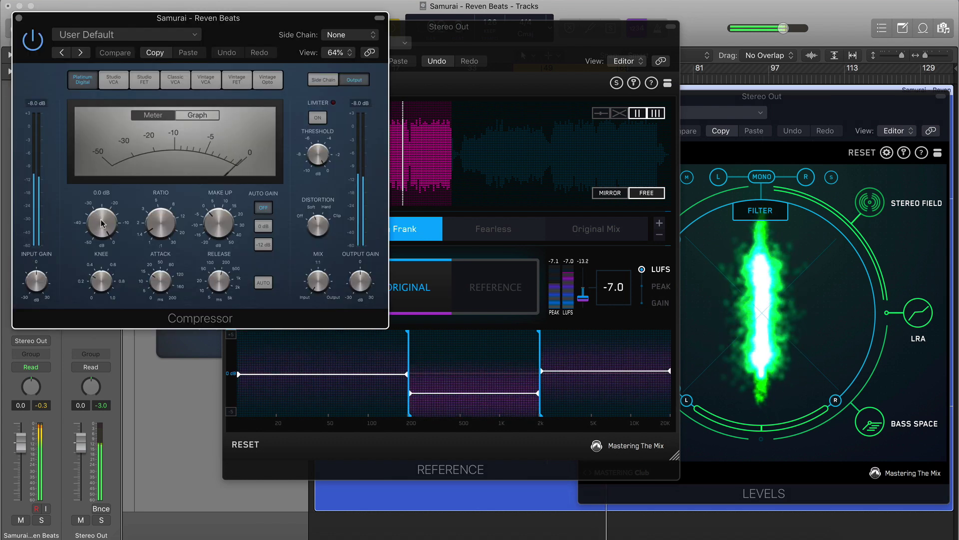
{"action": "scroll", "coordinate": [102, 223], "scroll_direction": "down", "scroll_amount": 1}
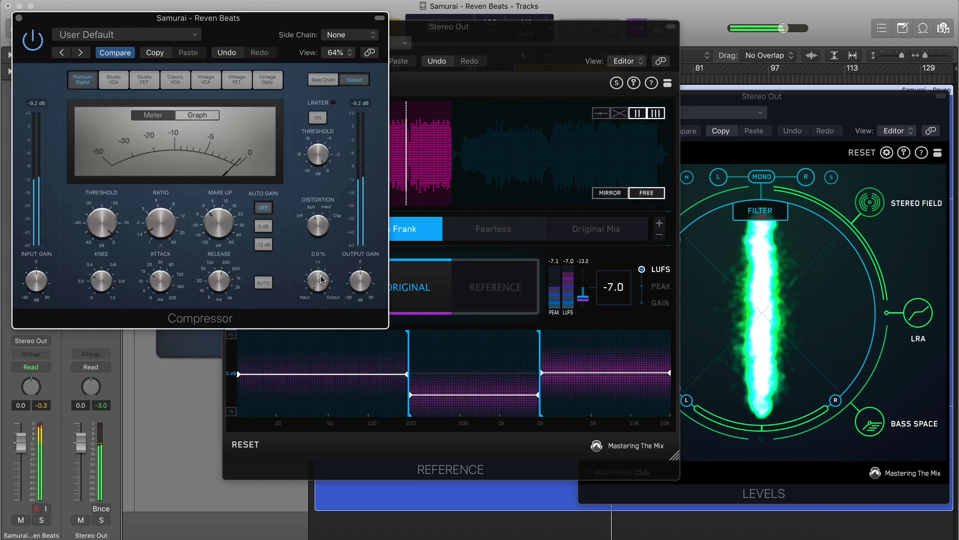
{"action": "scroll", "coordinate": [319, 280], "scroll_direction": "up", "scroll_amount": 3}
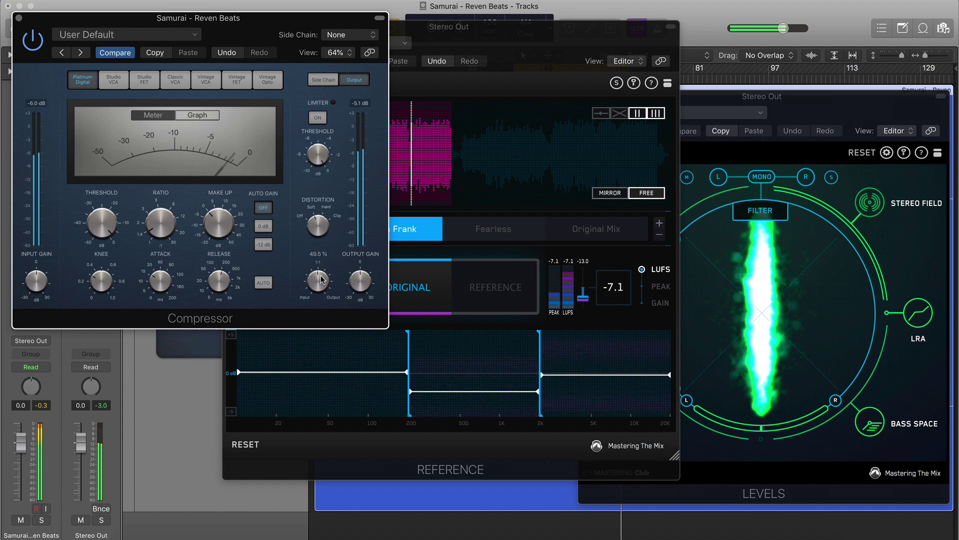
{"action": "left_click_drag", "start_coordinate": [321, 276], "coordinate": [321, 273]}
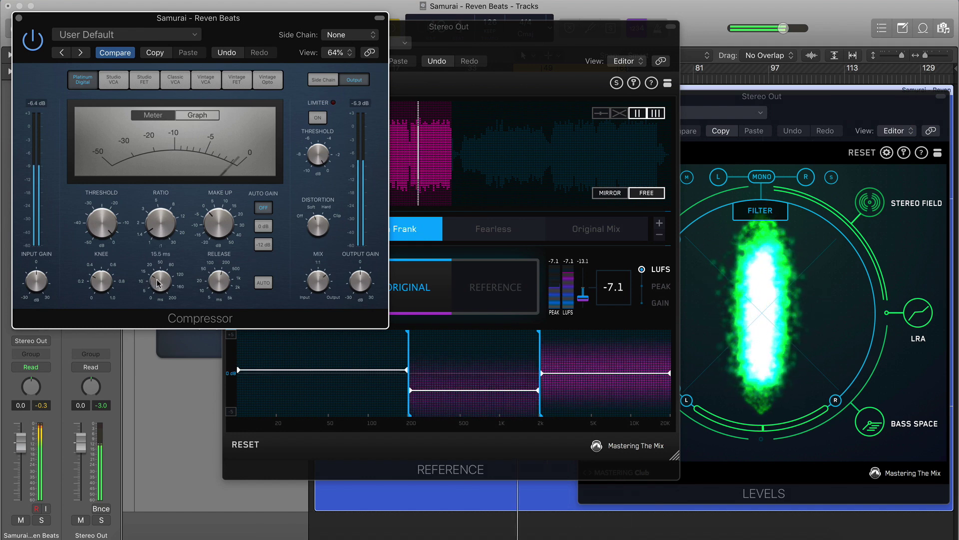
Review the Compressor's attack, knee and output gain, viewing the compression graph briefly before returning to the meter display
{"action": "left_click_drag", "start_coordinate": [149, 283], "coordinate": [158, 276]}
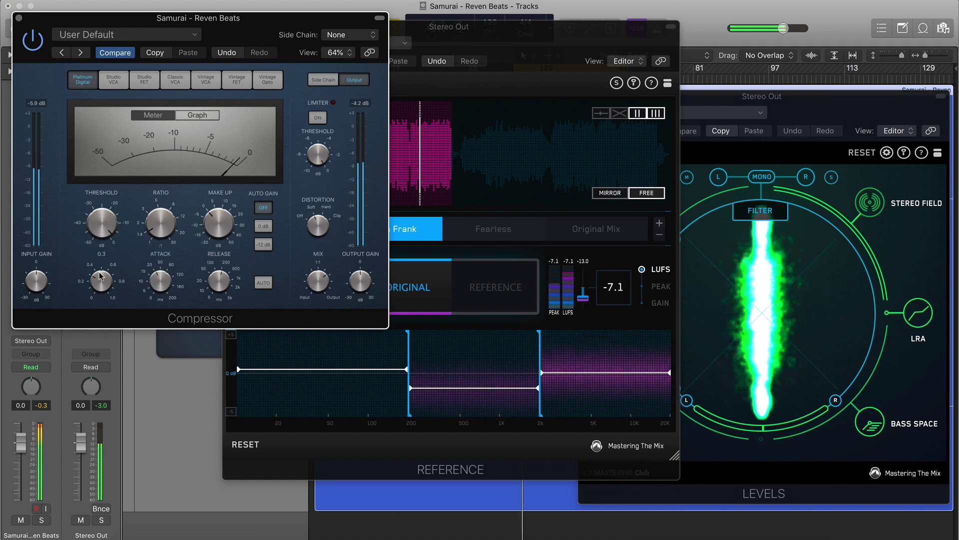
{"action": "left_click", "coordinate": [196, 117]}
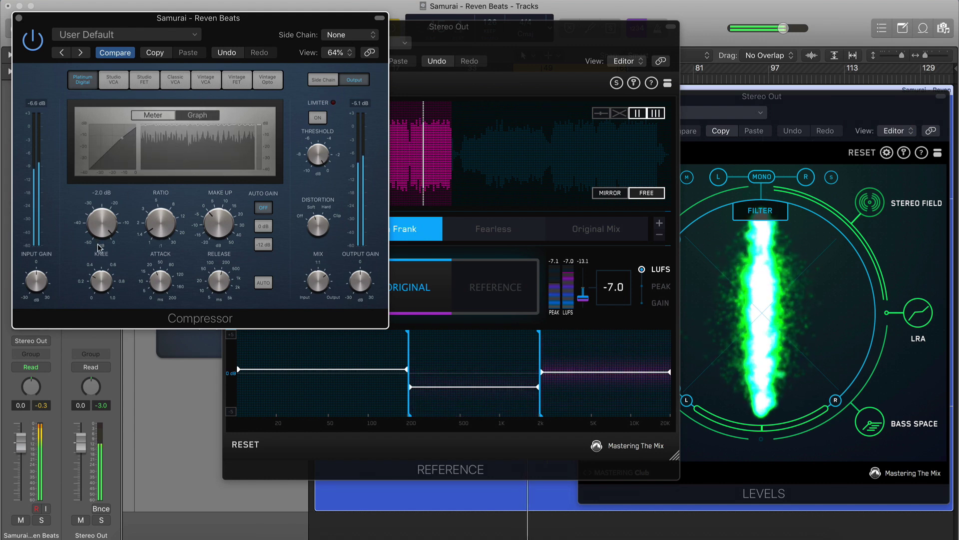
{"action": "left_click", "coordinate": [97, 273]}
{"action": "left_click_drag", "start_coordinate": [97, 273], "coordinate": [94, 289]}
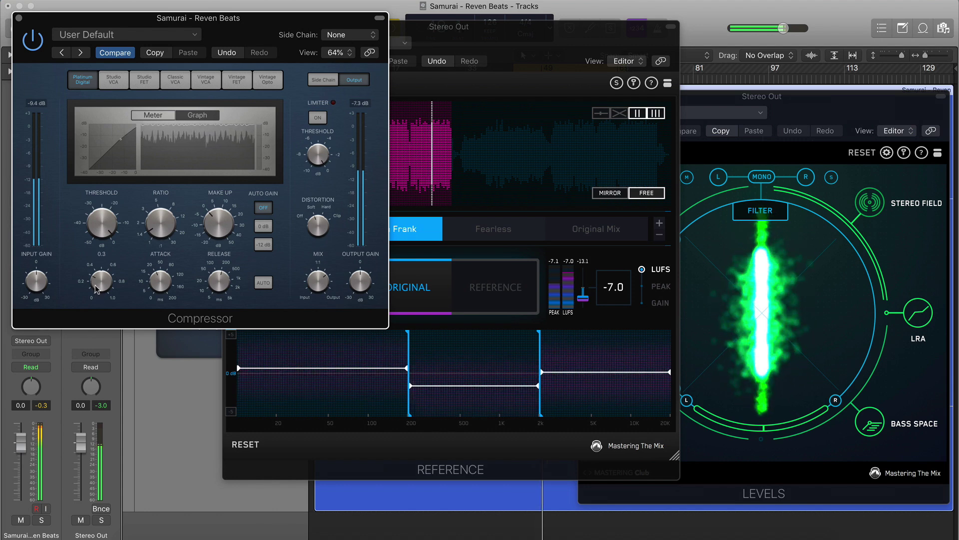
{"action": "left_click", "coordinate": [147, 116]}
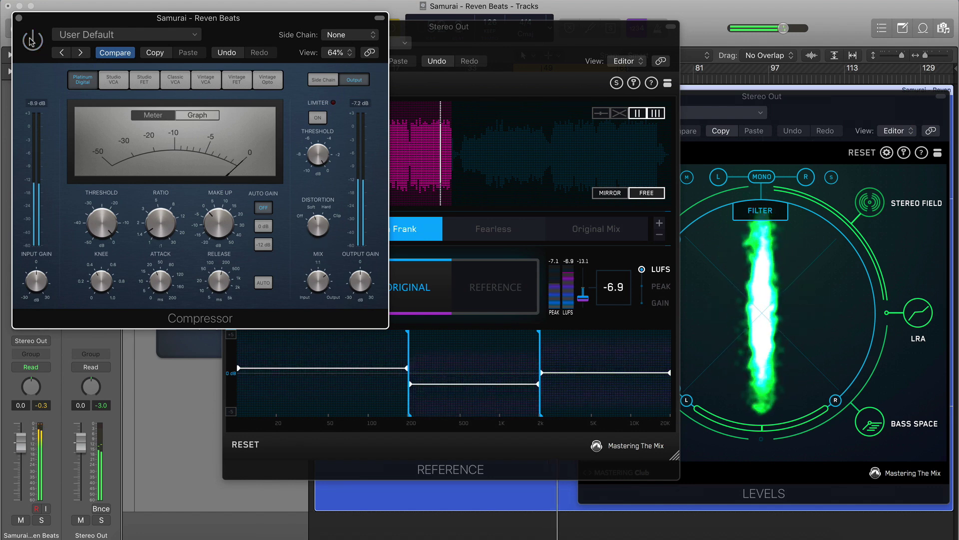
{"action": "double_click", "coordinate": [359, 254]}
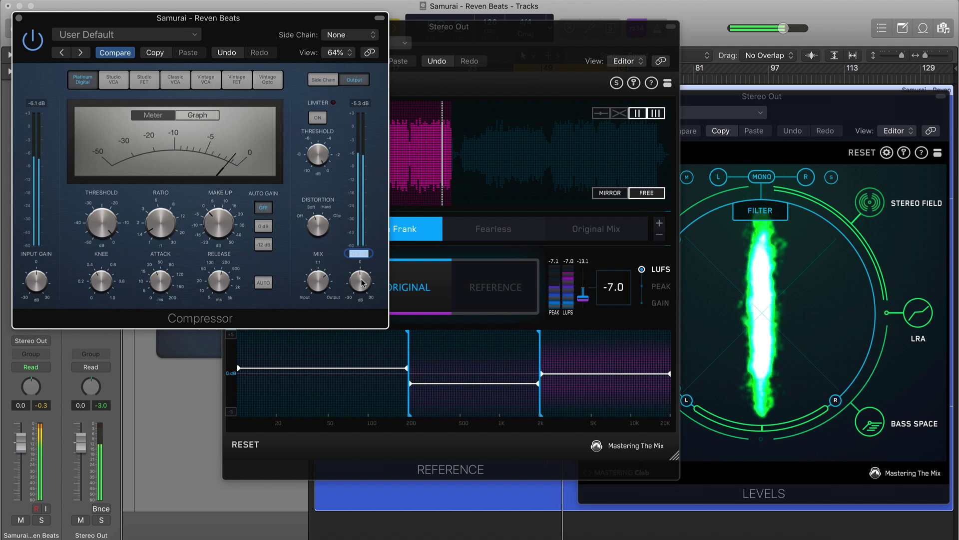
{"action": "key", "text": "Escape"}
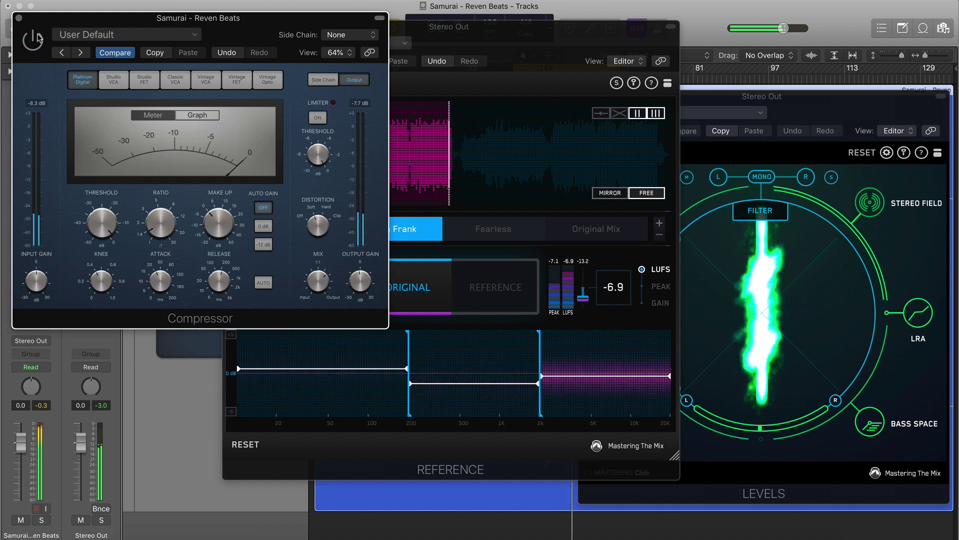
Check the dynamic range in LEVELS while toggling the Compressor's bypass, leave the Compressor active, and return to the stereo field display
{"action": "left_click", "coordinate": [712, 315]}
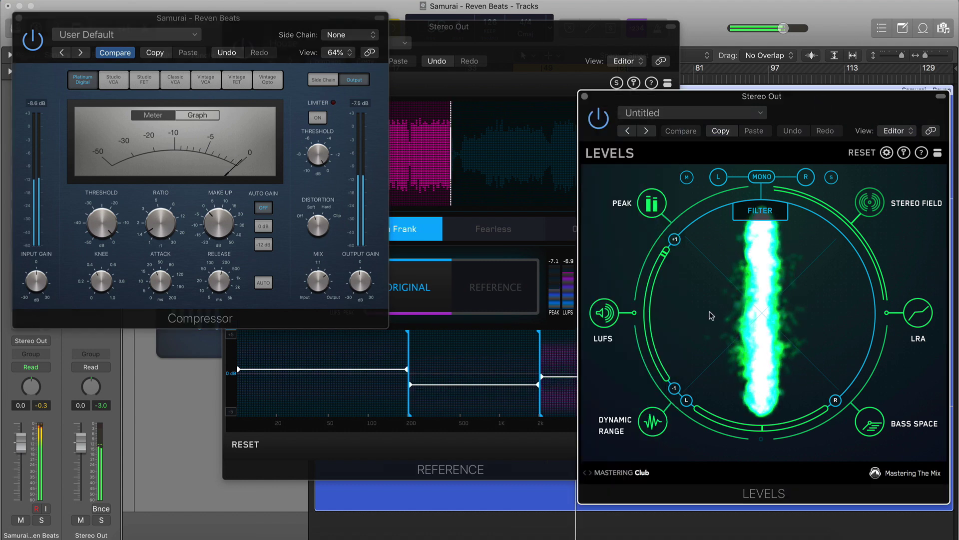
{"action": "left_click", "coordinate": [653, 421]}
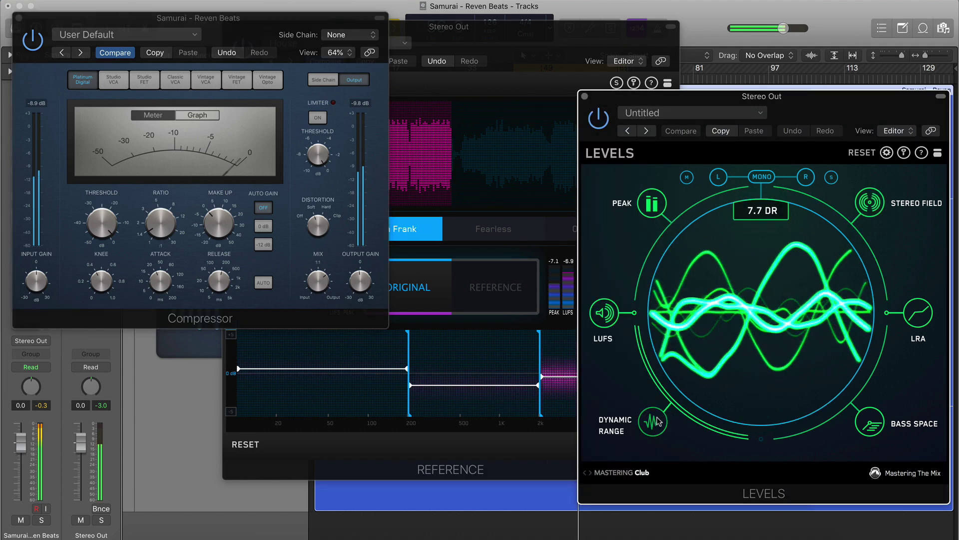
{"action": "left_click", "coordinate": [31, 40]}
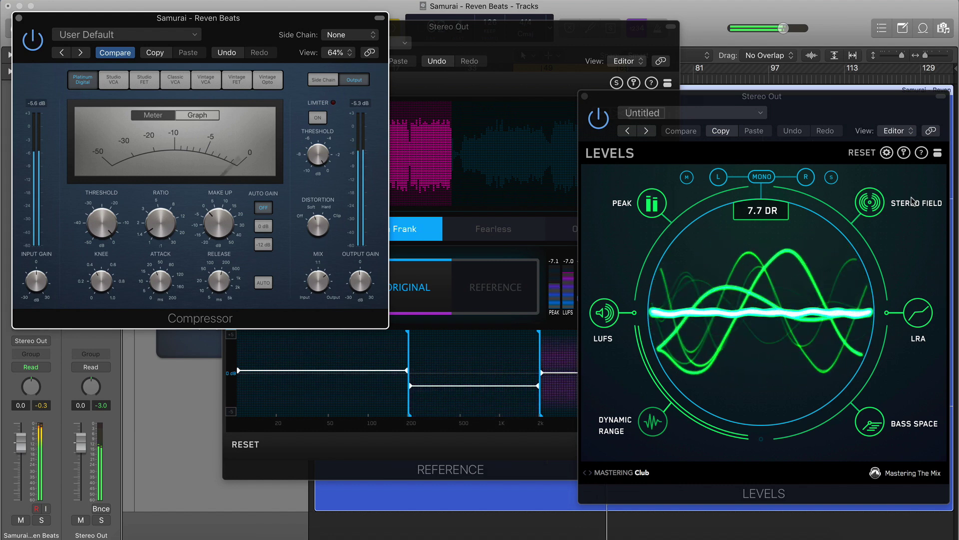
{"action": "left_click", "coordinate": [869, 203]}
A/B the compressed original against the Shaun Frank reference, watching the stereo field and ending on the original
{"action": "left_click", "coordinate": [477, 295]}
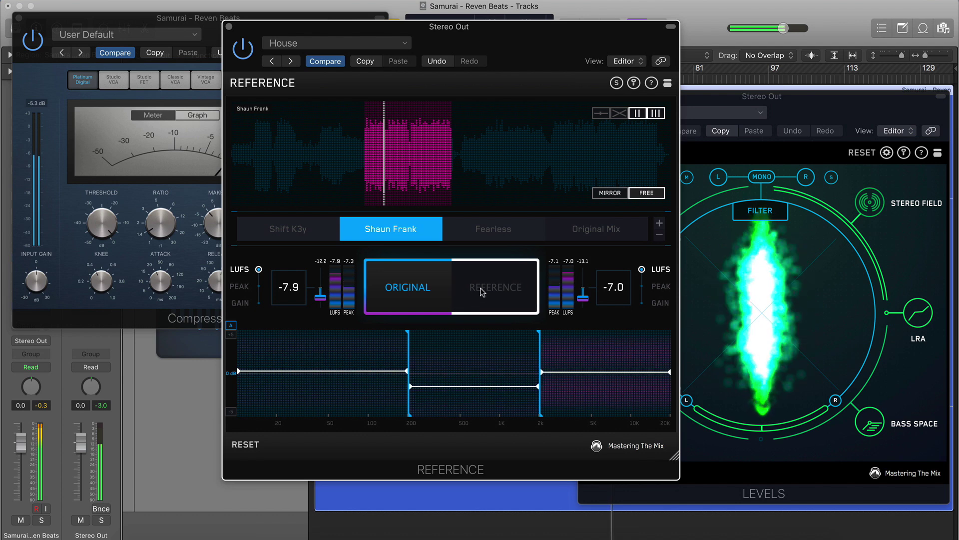
{"action": "left_click", "coordinate": [482, 293]}
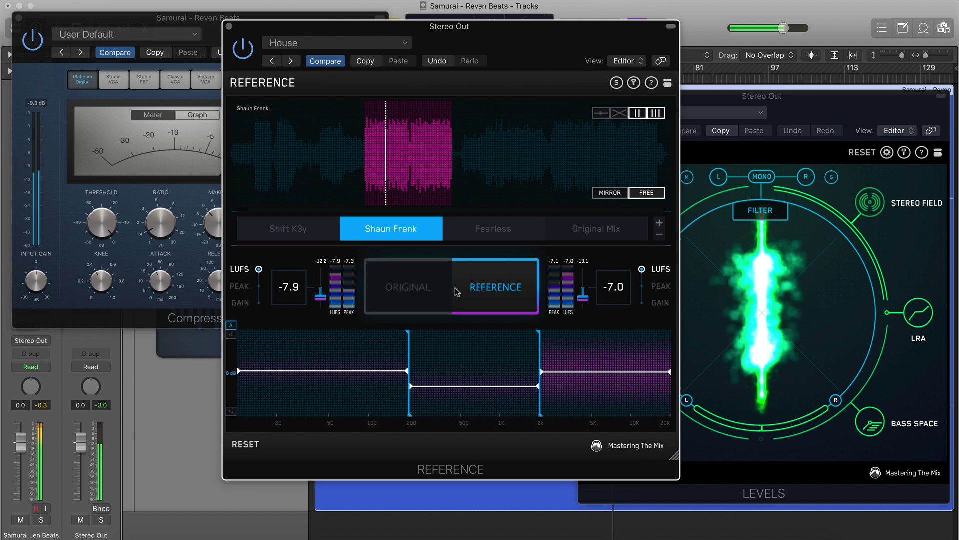
{"action": "left_click", "coordinate": [416, 286]}
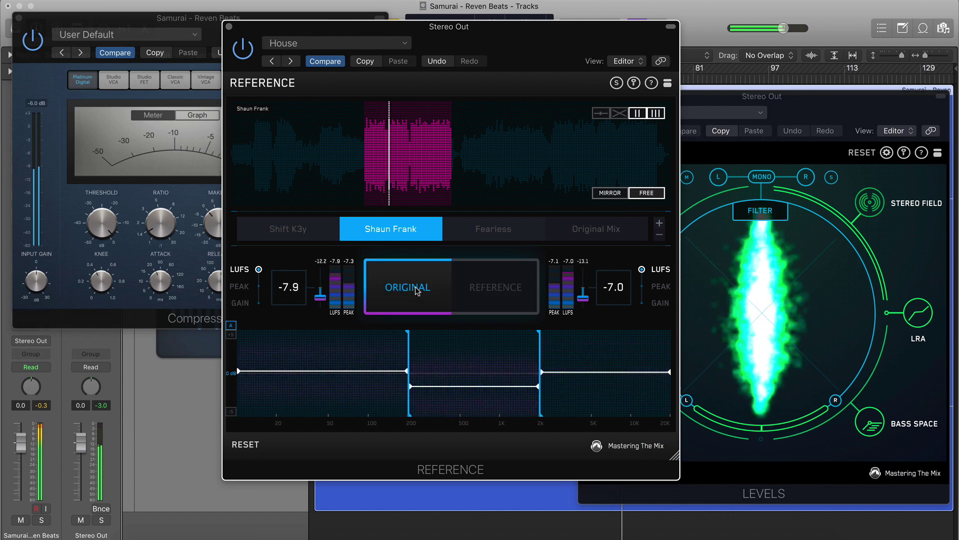
{"action": "left_click", "coordinate": [478, 281]}
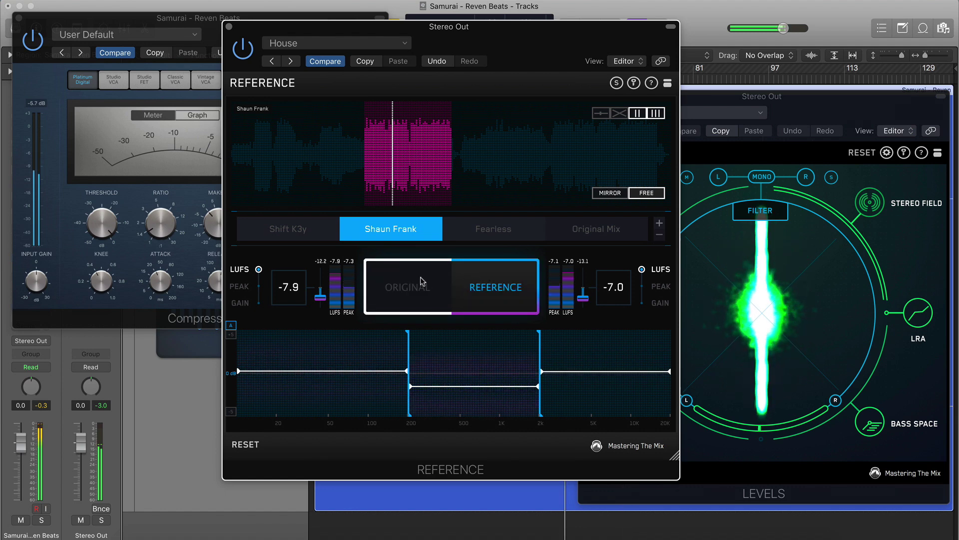
{"action": "left_click", "coordinate": [421, 278]}
Select the Fearless reference, listen to it, and switch playback back to the original
{"action": "left_click", "coordinate": [488, 229]}
{"action": "left_click", "coordinate": [475, 284]}
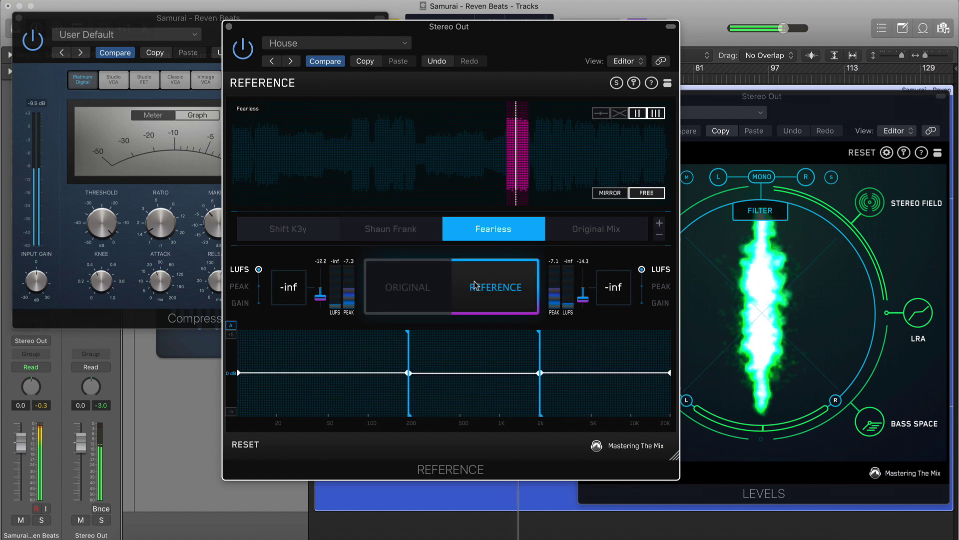
{"action": "left_click", "coordinate": [430, 289]}
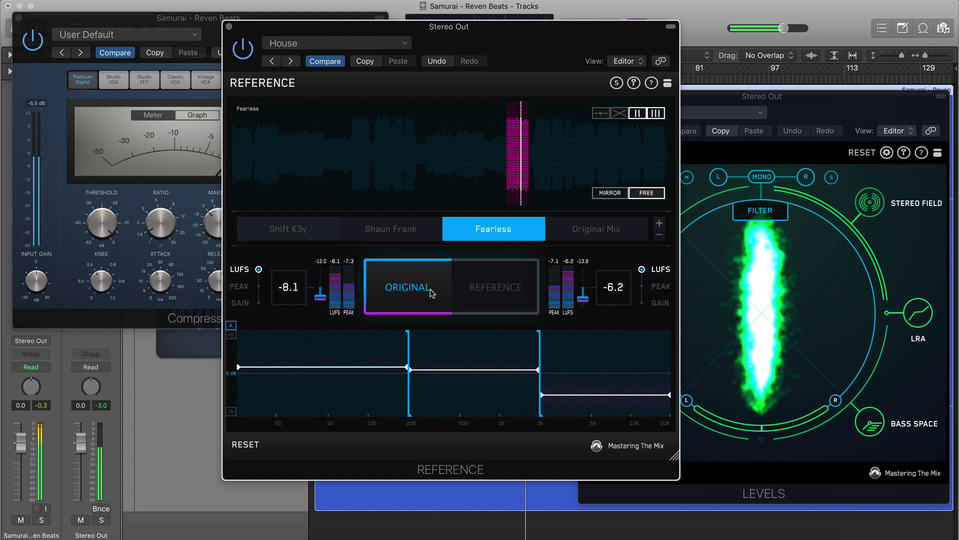
Close the Compressor window and insert a stereo ANIMATE in the empty first effect slot of the Samurai track
{"action": "left_click", "coordinate": [19, 18]}
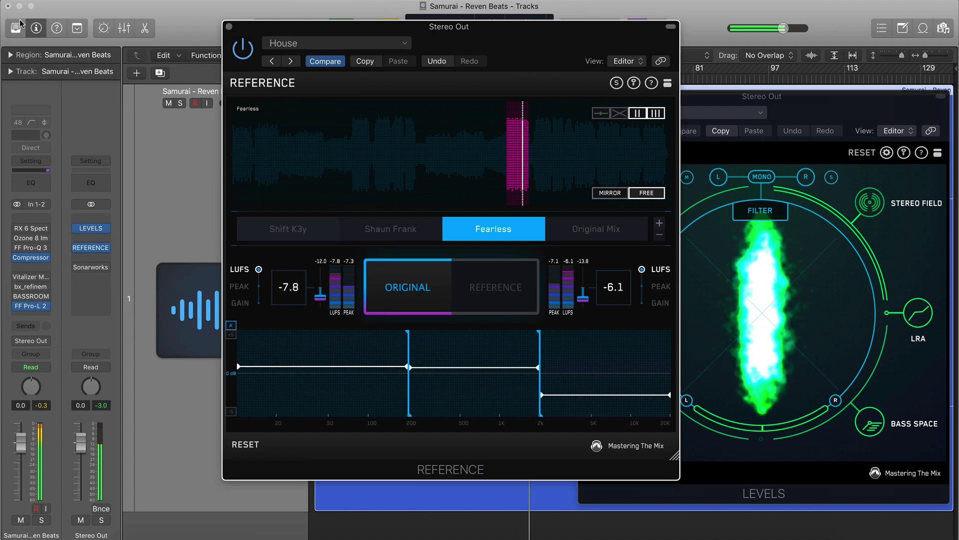
{"action": "left_click", "coordinate": [45, 220]}
{"action": "mouse_move", "coordinate": [75, 283]}
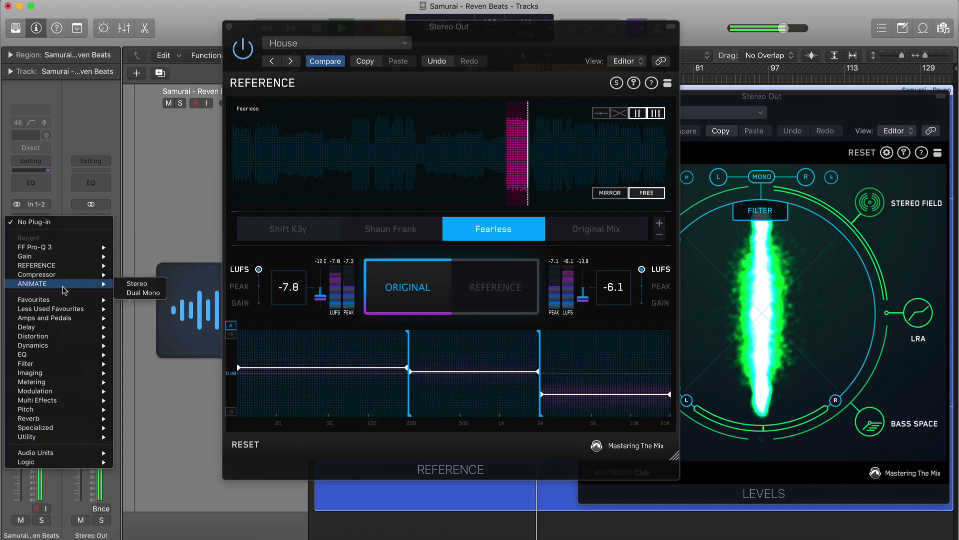
{"action": "left_click", "coordinate": [125, 287]}
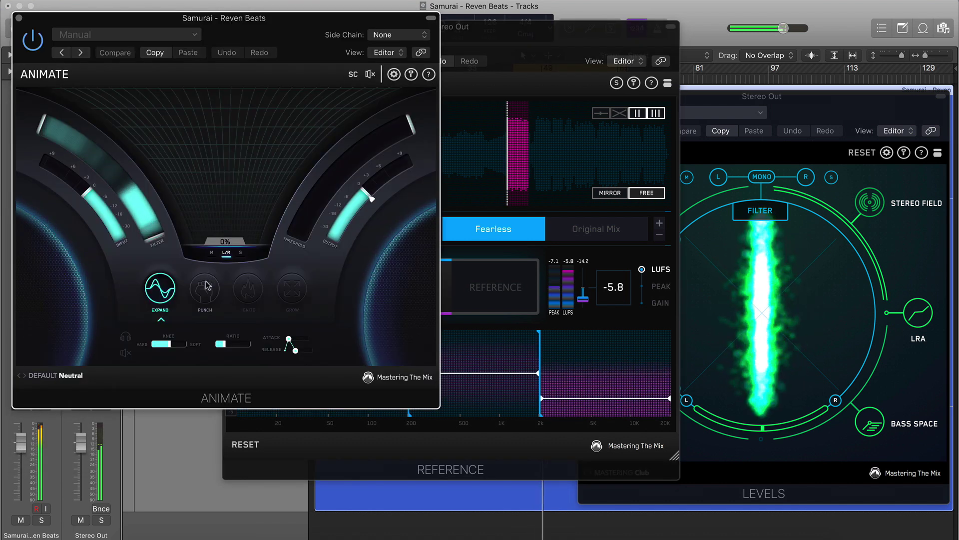
Set Expand to 100% with a lower threshold and narrower filter range, and A/B the original against the Fearless reference
{"action": "left_click_drag", "start_coordinate": [225, 242], "coordinate": [309, 195]}
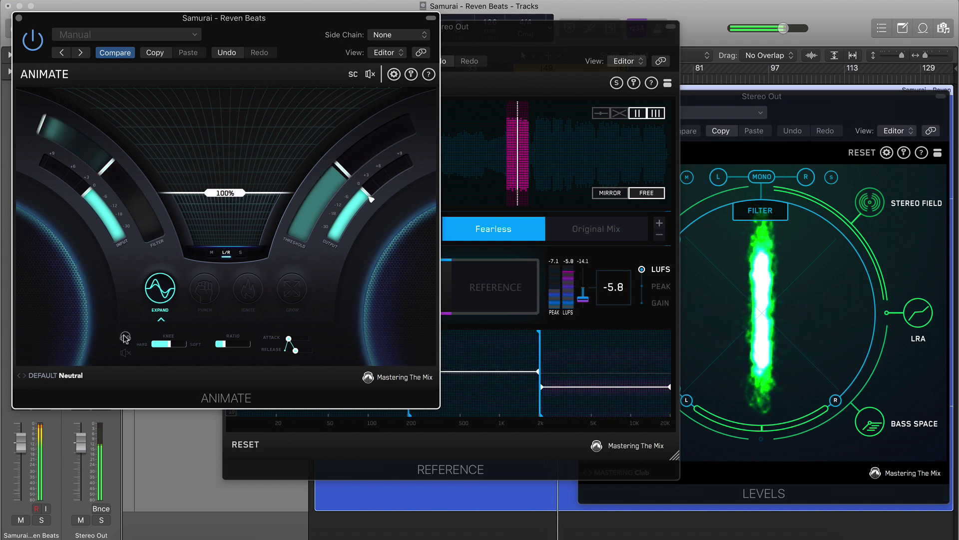
{"action": "left_click", "coordinate": [487, 295]}
{"action": "left_click", "coordinate": [415, 279]}
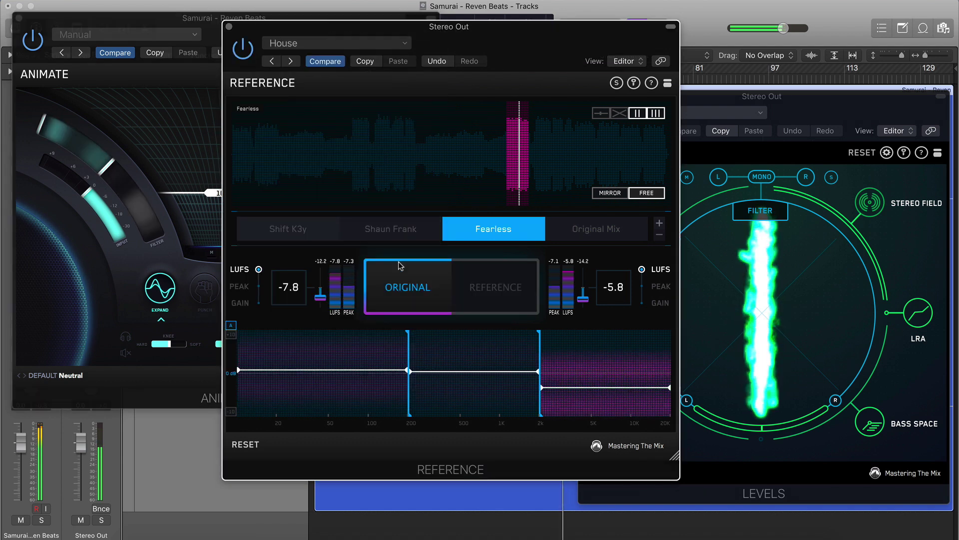
Set ANIMATE's Expand attack to 1 ms and release to 157 ms, checking the result against bypass
{"action": "left_click", "coordinate": [200, 115]}
{"action": "mouse_move", "coordinate": [347, 158]}
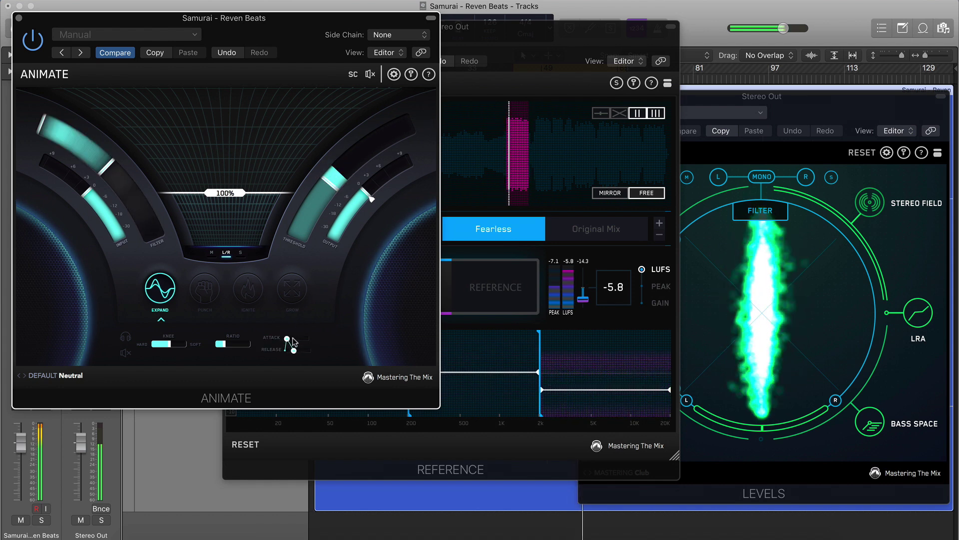
{"action": "mouse_move", "coordinate": [296, 350]}
{"action": "left_click_drag", "start_coordinate": [296, 349], "coordinate": [299, 350]}
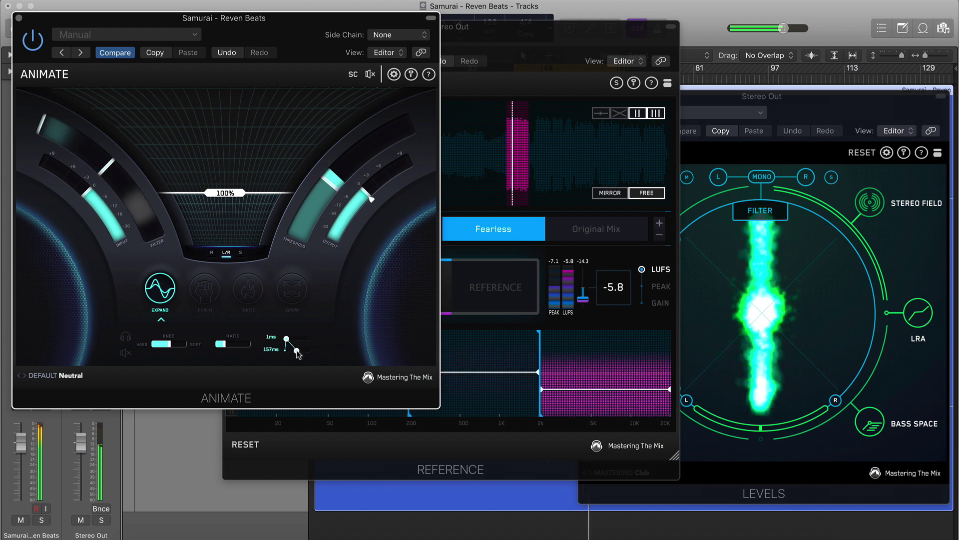
{"action": "left_click", "coordinate": [369, 75]}
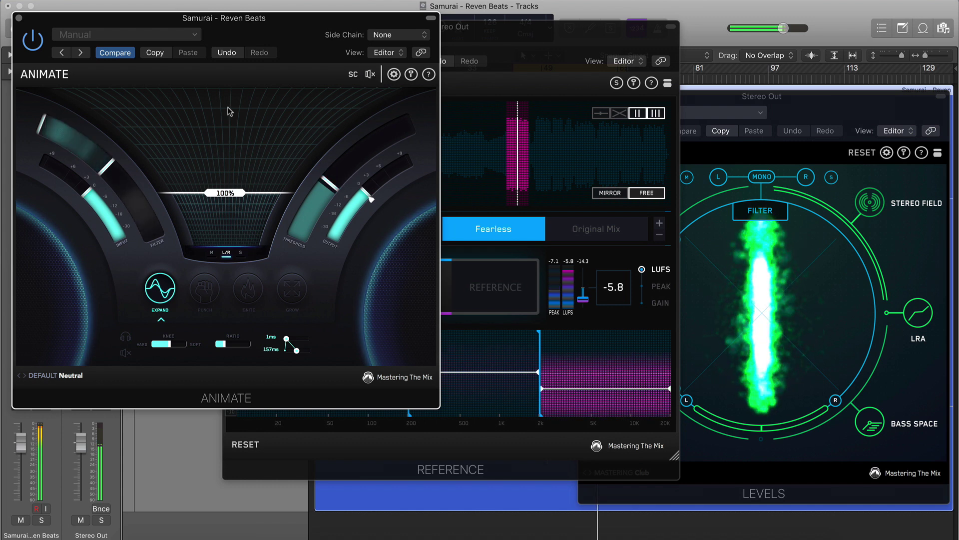
Raise the Expand filter's lower cutoff and try amounts of 160% and 123% before resetting the amount to 100%
{"action": "mouse_move", "coordinate": [76, 147]}
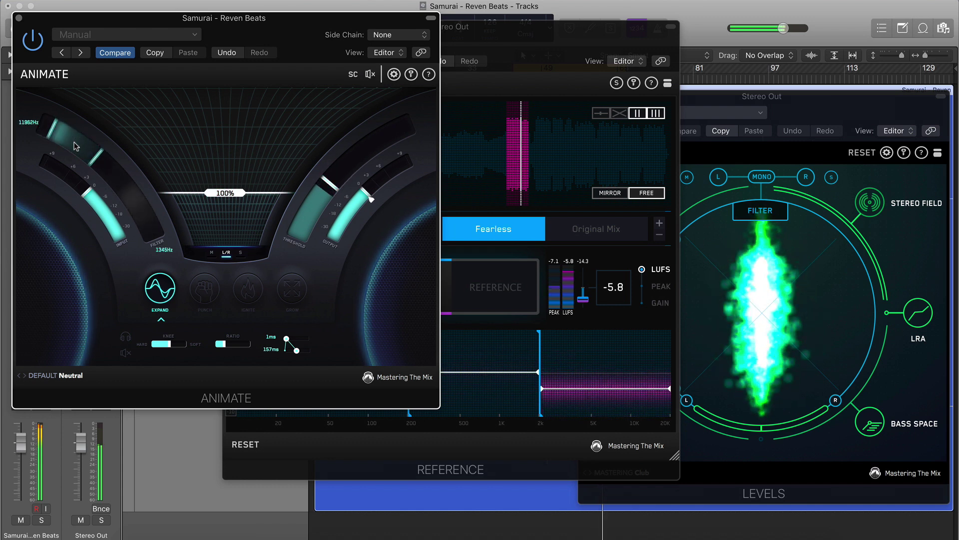
{"action": "left_click", "coordinate": [195, 159]}
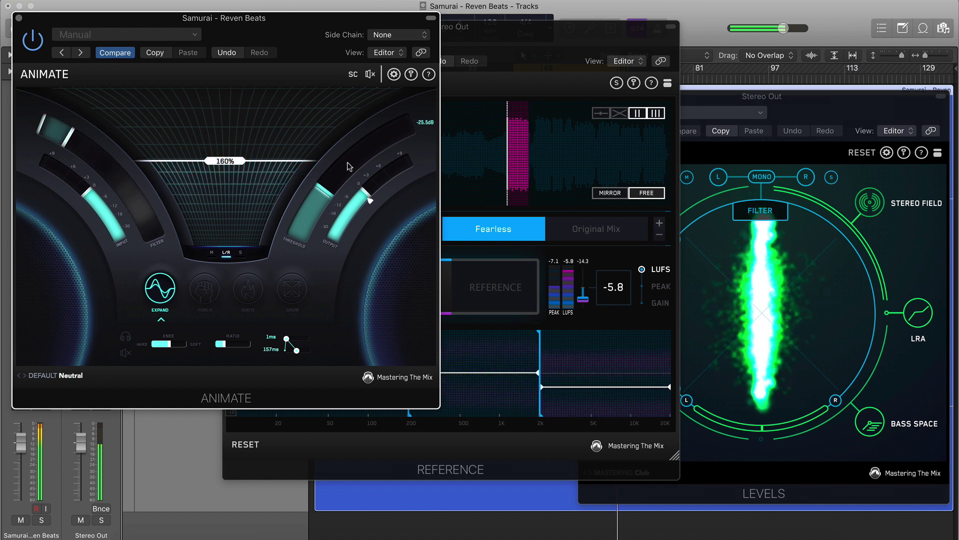
{"action": "left_click", "coordinate": [229, 181]}
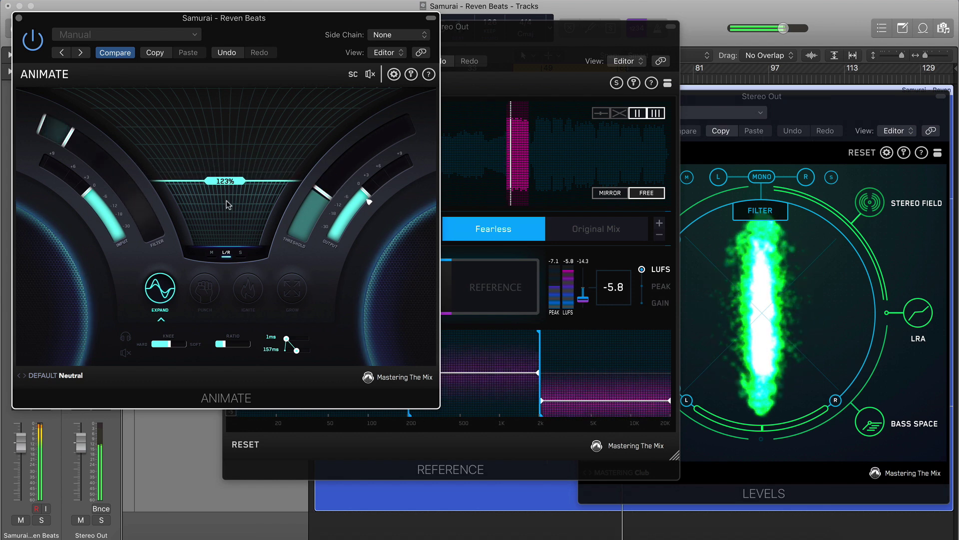
{"action": "double_click", "coordinate": [226, 197]}
Fine-tune the Expand filter's lower cutoff while keeping its upper limit off, and compare with the effect bypassed
{"action": "mouse_move", "coordinate": [339, 184]}
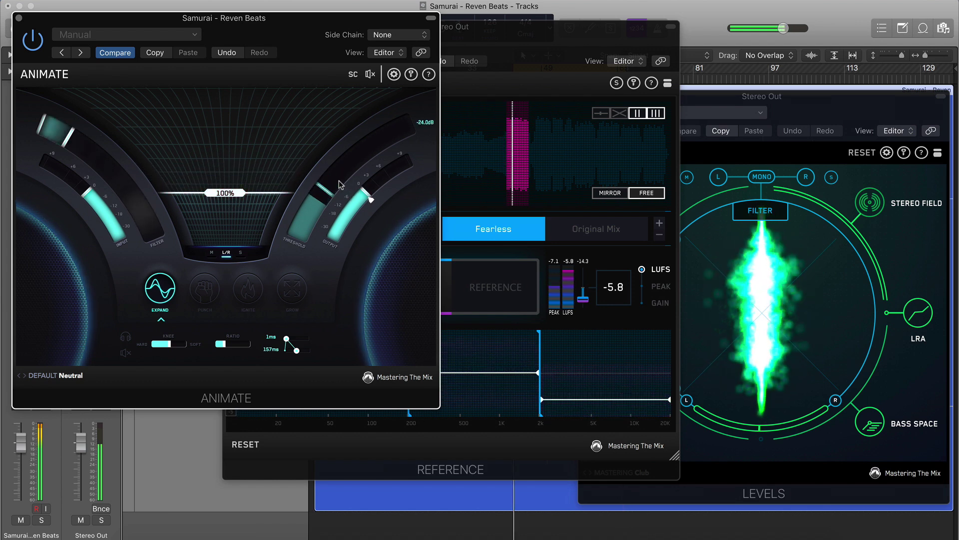
{"action": "mouse_move", "coordinate": [70, 141]}
{"action": "left_click_drag", "start_coordinate": [69, 142], "coordinate": [73, 145]}
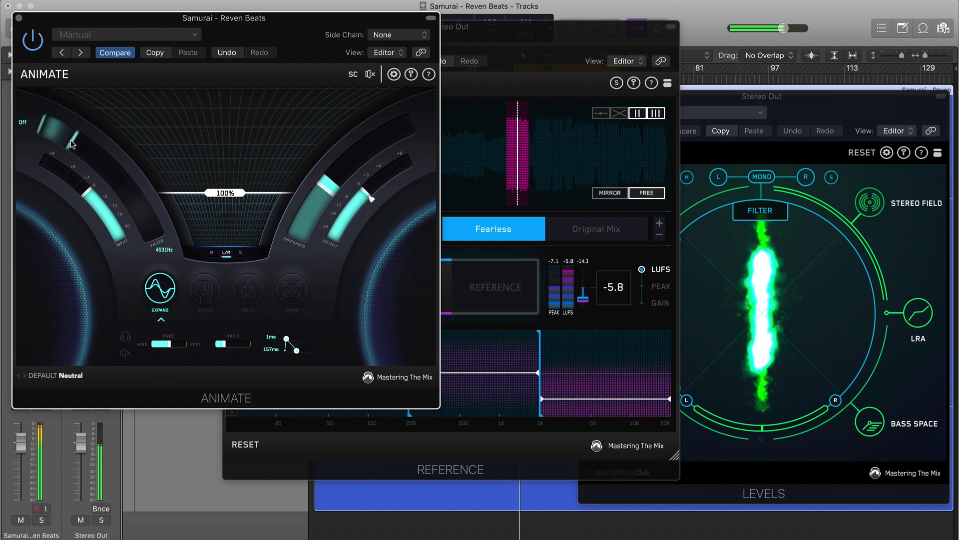
{"action": "left_click", "coordinate": [370, 75]}
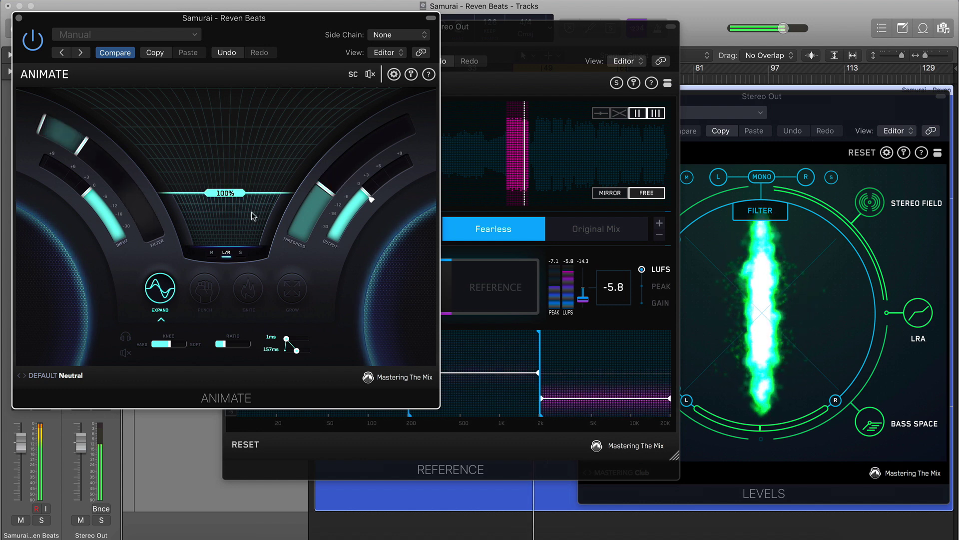
Set the Expand threshold to -20.3 dB and soften its knee to 15 dB while soloing the effect
{"action": "mouse_move", "coordinate": [331, 188]}
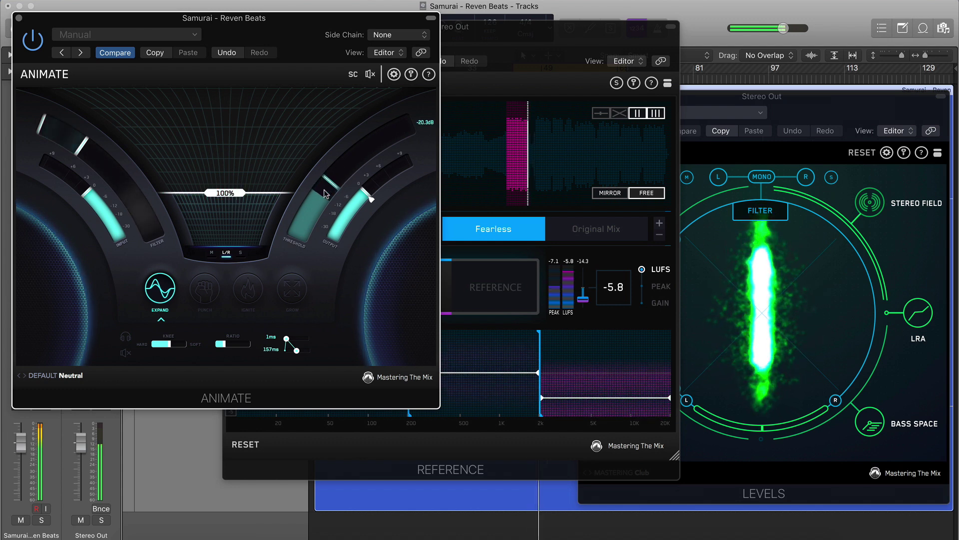
{"action": "mouse_move", "coordinate": [237, 345]}
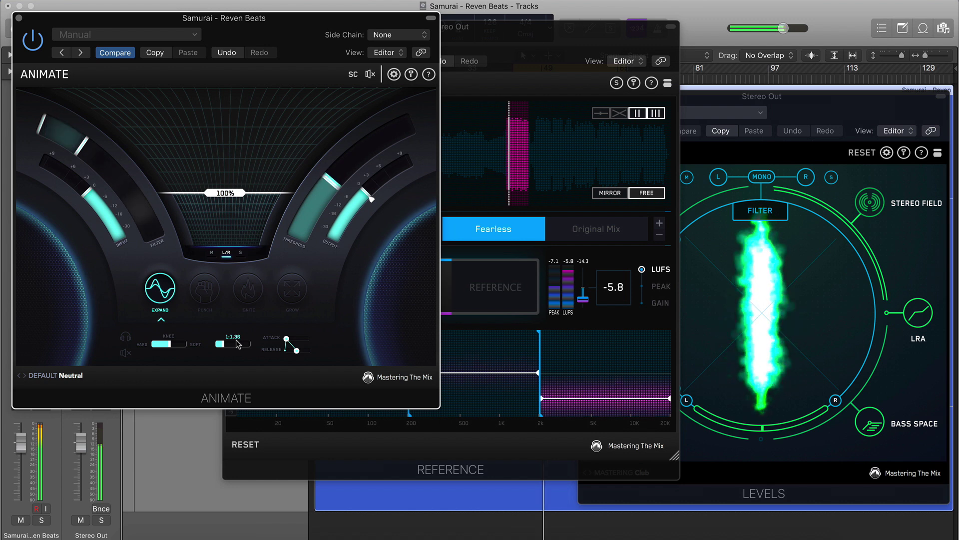
{"action": "mouse_move", "coordinate": [173, 345]}
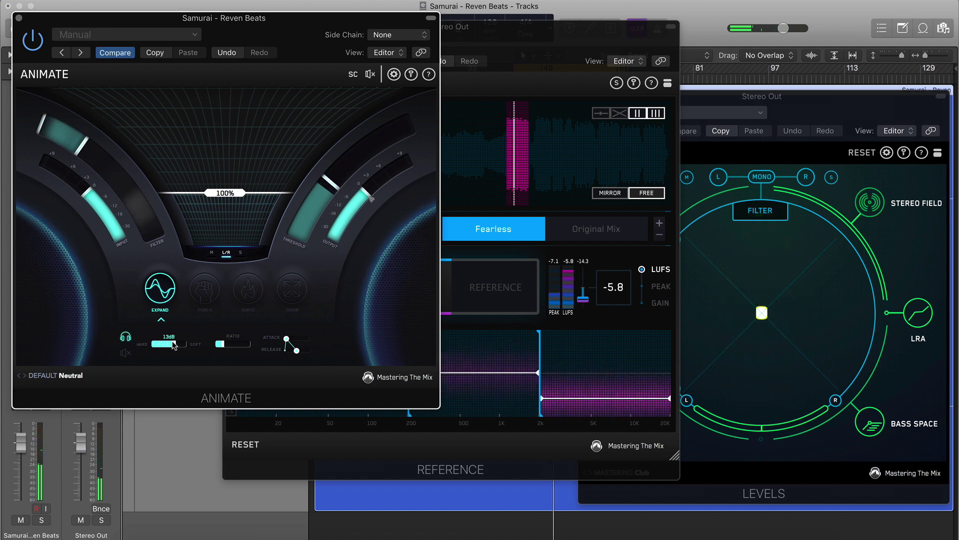
{"action": "scroll", "coordinate": [173, 346], "scroll_direction": "down", "scroll_amount": 4}
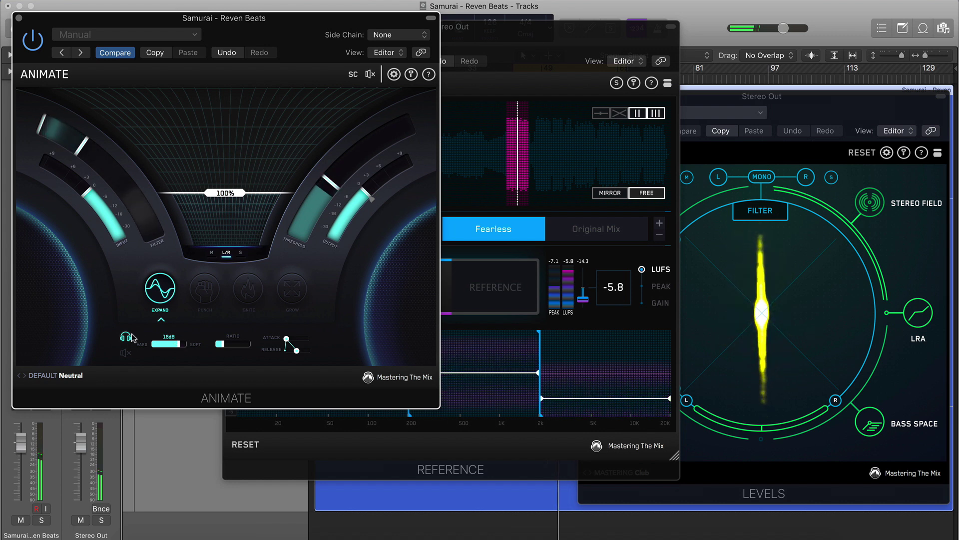
Select the Original Mix reference and A/B it against the expanded original, ending on the original
{"action": "left_click", "coordinate": [620, 231]}
{"action": "left_click", "coordinate": [619, 231]}
{"action": "left_click", "coordinate": [504, 281]}
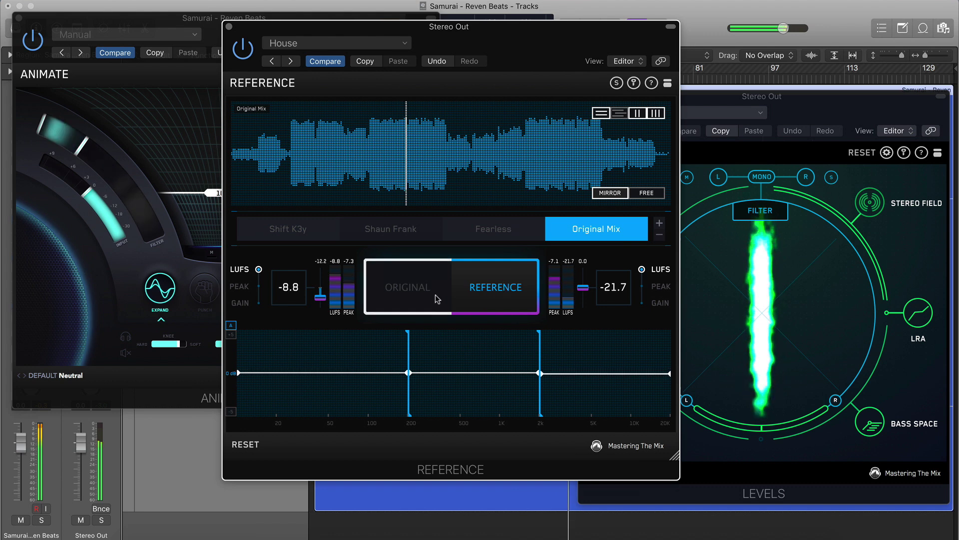
{"action": "left_click", "coordinate": [408, 289]}
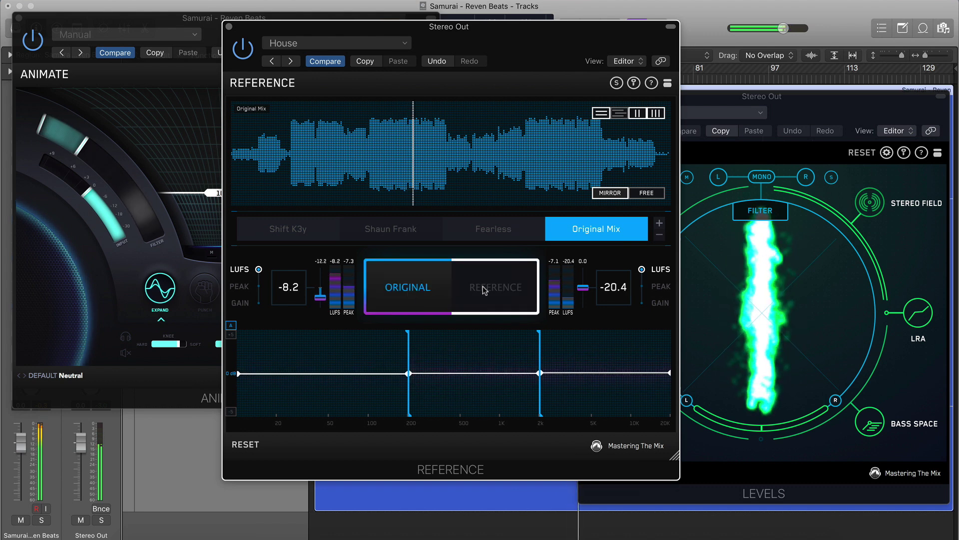
{"action": "left_click", "coordinate": [483, 286]}
{"action": "left_click", "coordinate": [427, 284]}
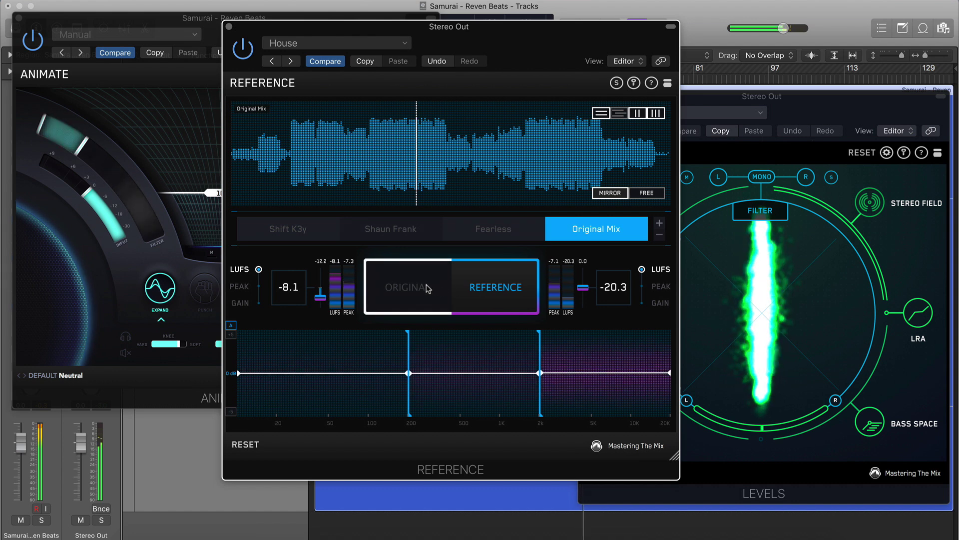
Switch ANIMATE to Punch and restrict its filter range to the high frequencies
{"action": "left_click", "coordinate": [164, 20]}
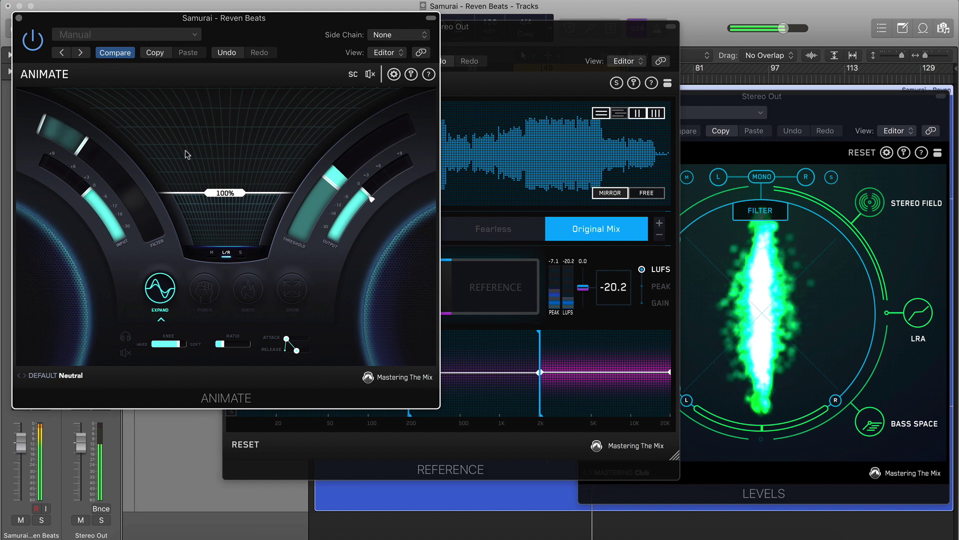
{"action": "left_click", "coordinate": [204, 289]}
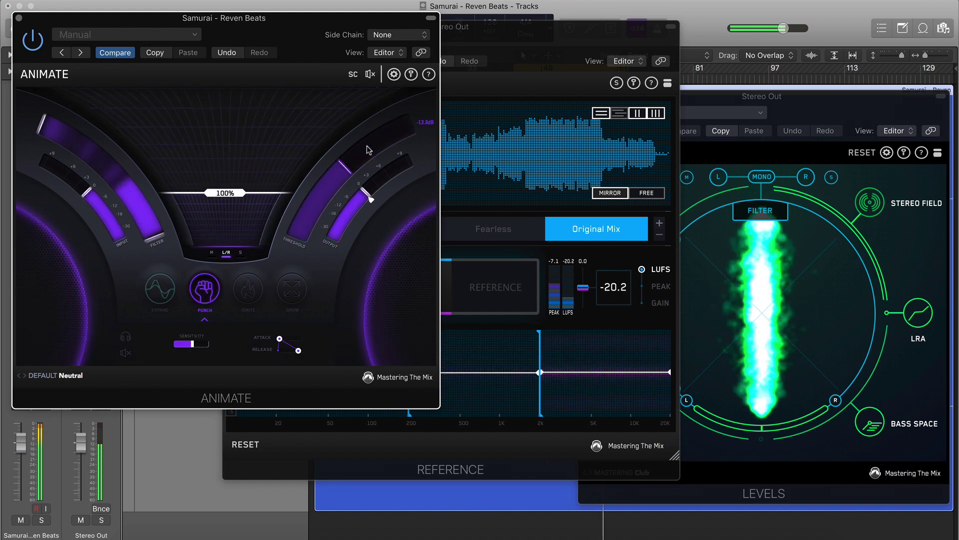
{"action": "left_click_drag", "start_coordinate": [109, 181], "coordinate": [54, 138]}
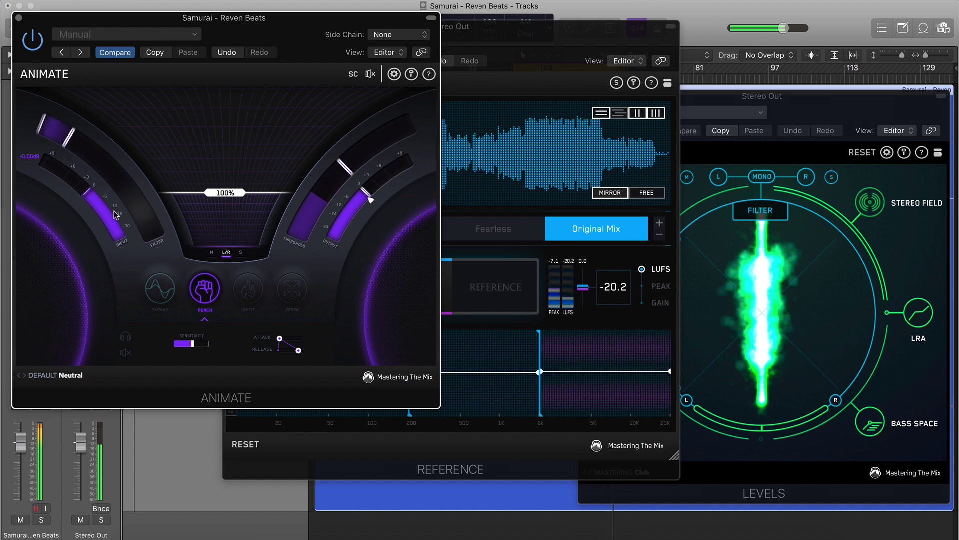
Solo Punch to apply it to the mid channel only, reducing its sensitivity and lowering its threshold to about -20.2 dB
{"action": "left_click", "coordinate": [125, 336]}
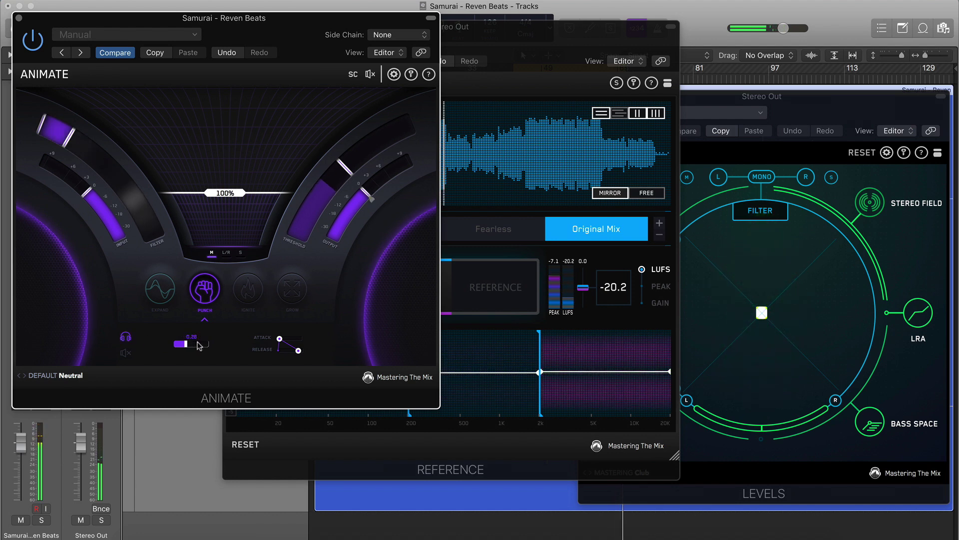
{"action": "left_click_drag", "start_coordinate": [345, 168], "coordinate": [345, 173]}
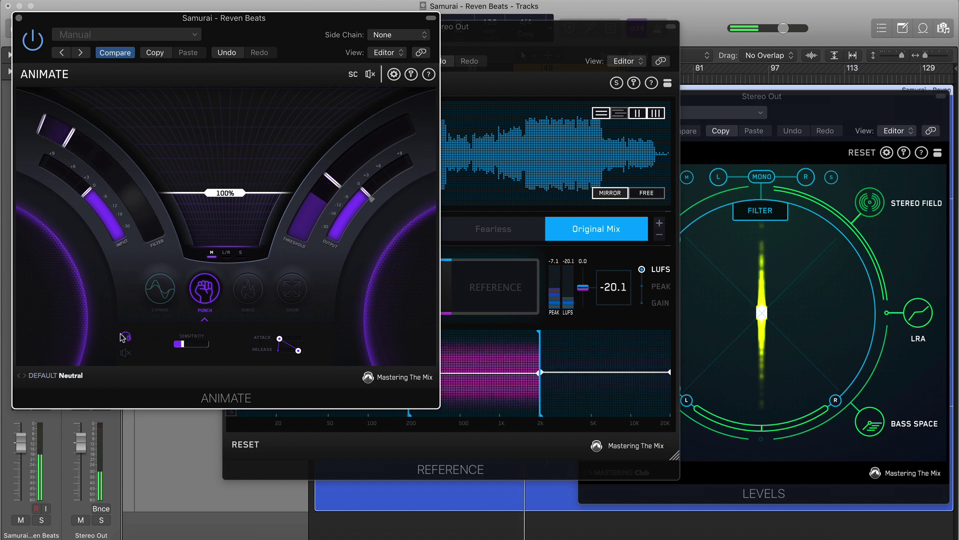
A/B the punch-enhanced original against the Original Mix reference, ending on the original
{"action": "left_click", "coordinate": [498, 280]}
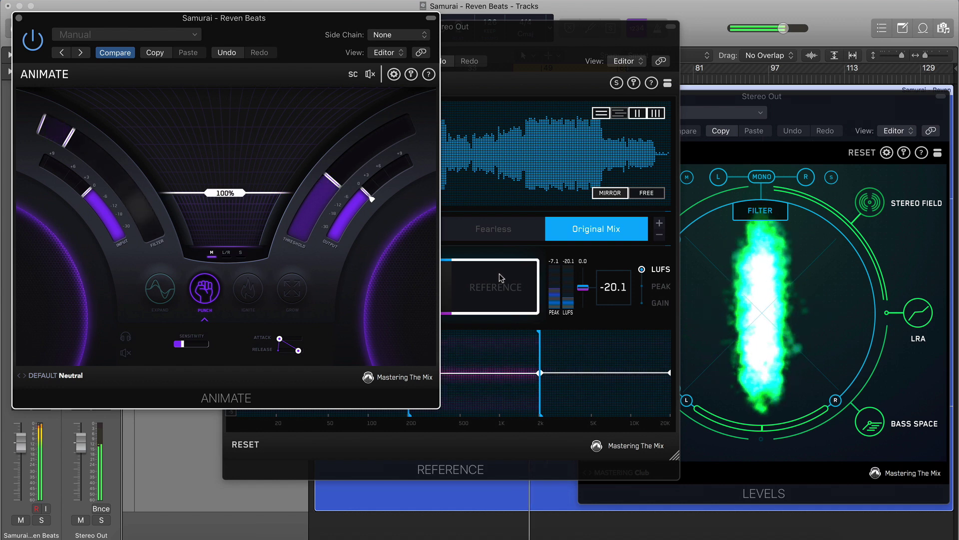
{"action": "left_click", "coordinate": [413, 291]}
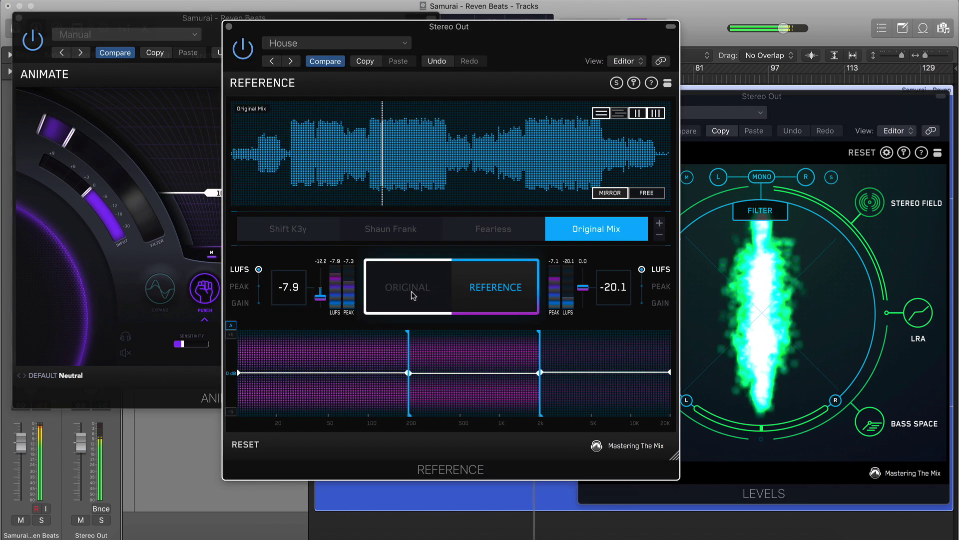
{"action": "left_click", "coordinate": [412, 290]}
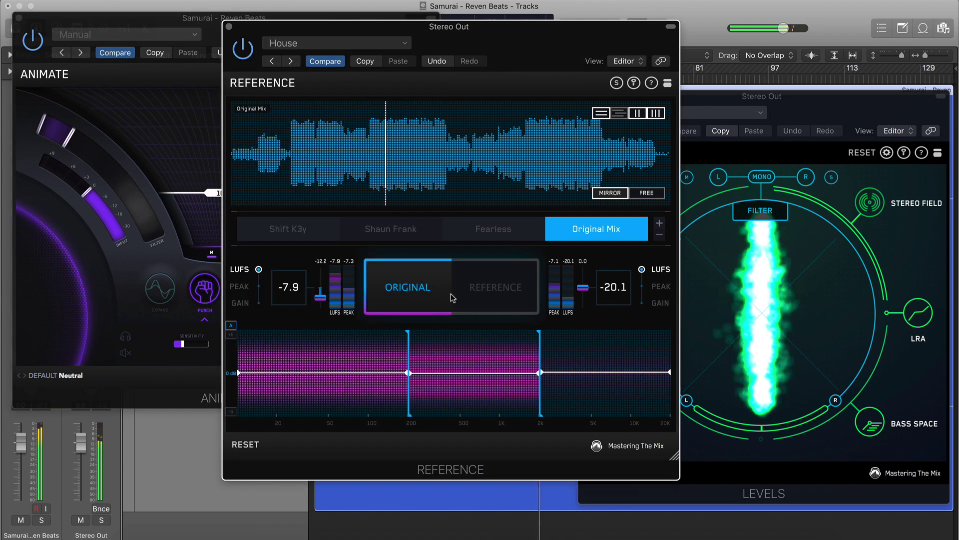
{"action": "left_click", "coordinate": [488, 297]}
{"action": "left_click", "coordinate": [426, 298]}
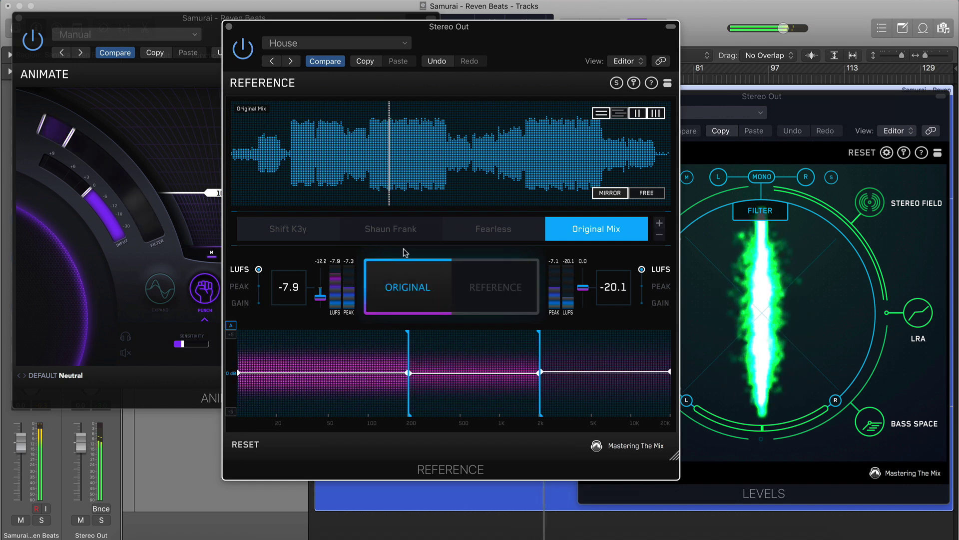
Mute ANIMATE's Expand effect and A/B the original against the Original Mix reference
{"action": "left_click", "coordinate": [214, 29]}
{"action": "left_click", "coordinate": [160, 286]}
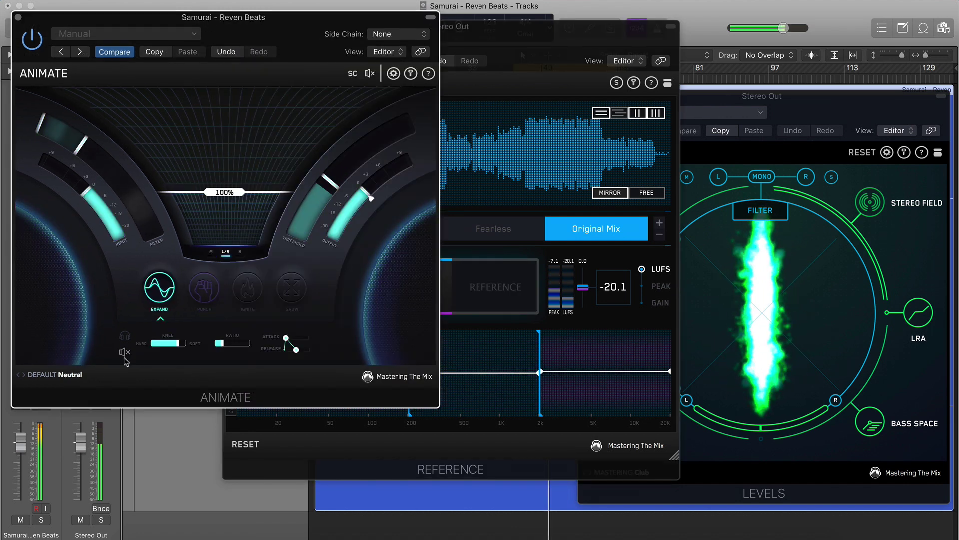
{"action": "left_click", "coordinate": [496, 285]}
{"action": "left_click", "coordinate": [427, 292]}
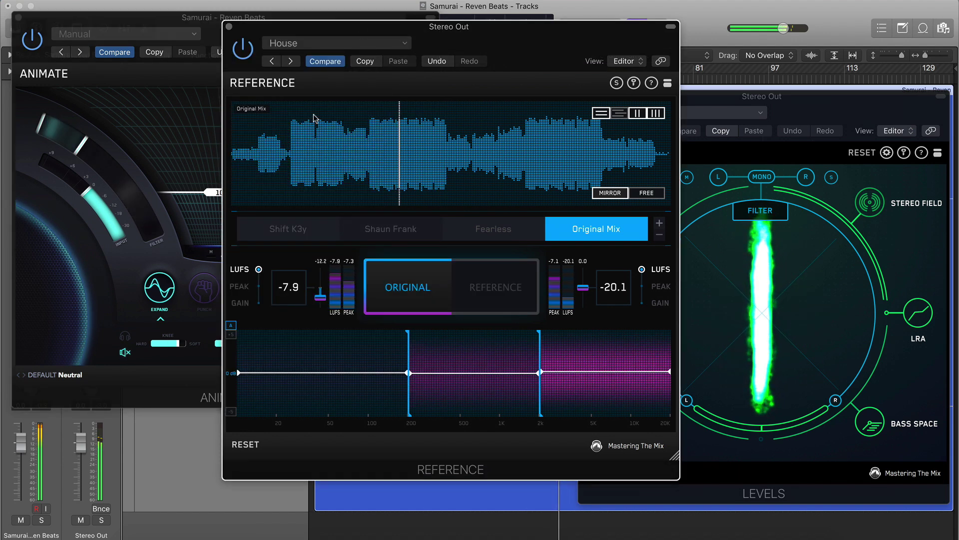
Review the Punch settings, close the ANIMATE window, and A/B the original against the Original Mix reference
{"action": "left_click", "coordinate": [208, 30]}
{"action": "left_click", "coordinate": [204, 289]}
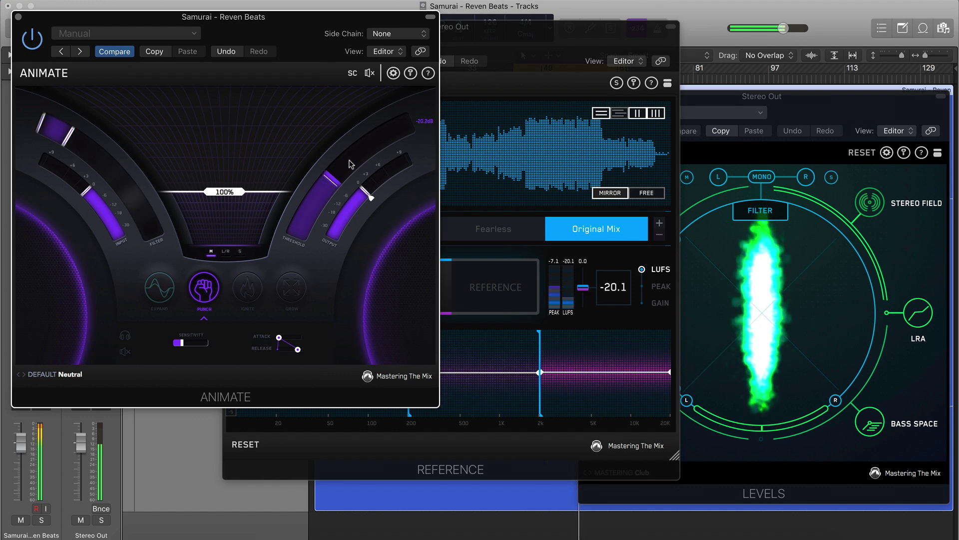
{"action": "key", "text": "super+w"}
{"action": "left_click", "coordinate": [497, 289]}
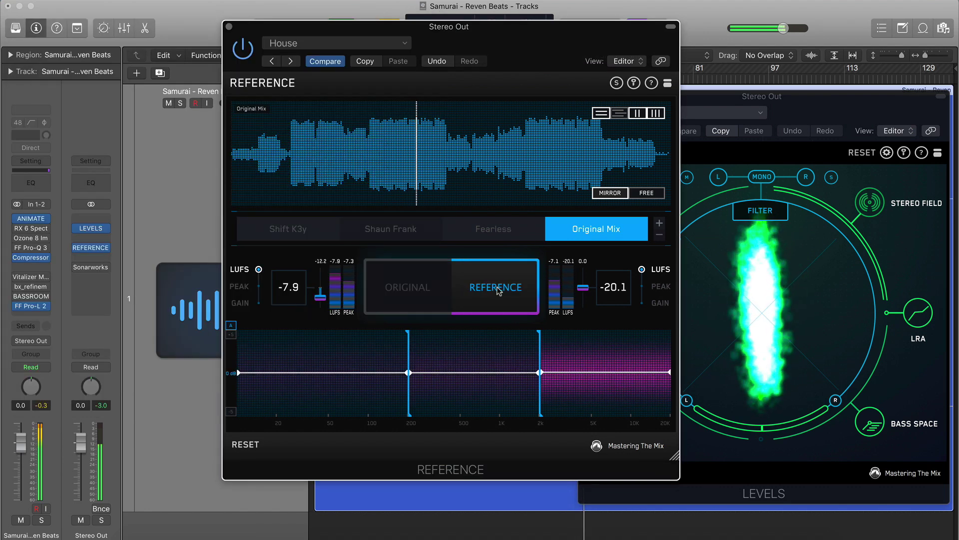
{"action": "left_click", "coordinate": [420, 284]}
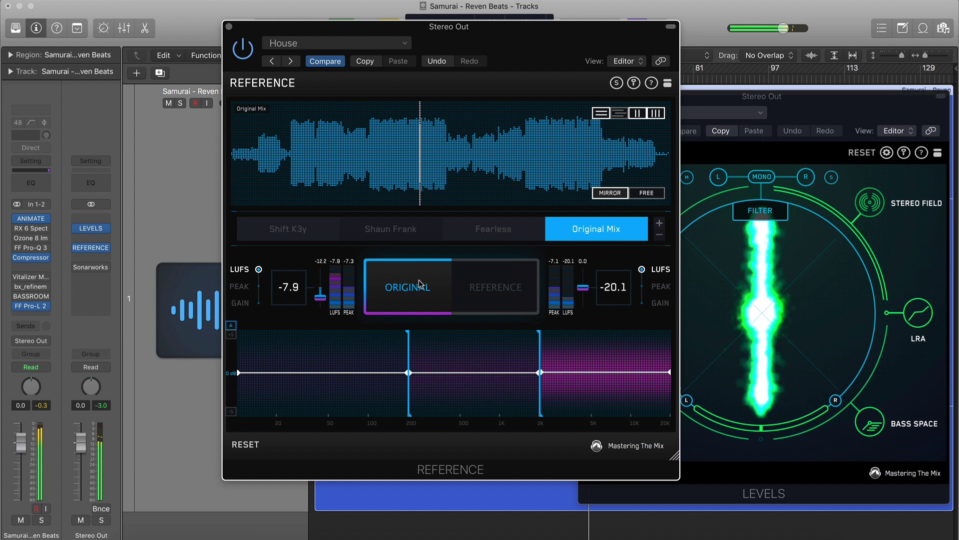
A/B the original against the Original Mix and Shaun Frank references, ending on the original
{"action": "left_click", "coordinate": [484, 285]}
{"action": "left_click", "coordinate": [416, 291]}
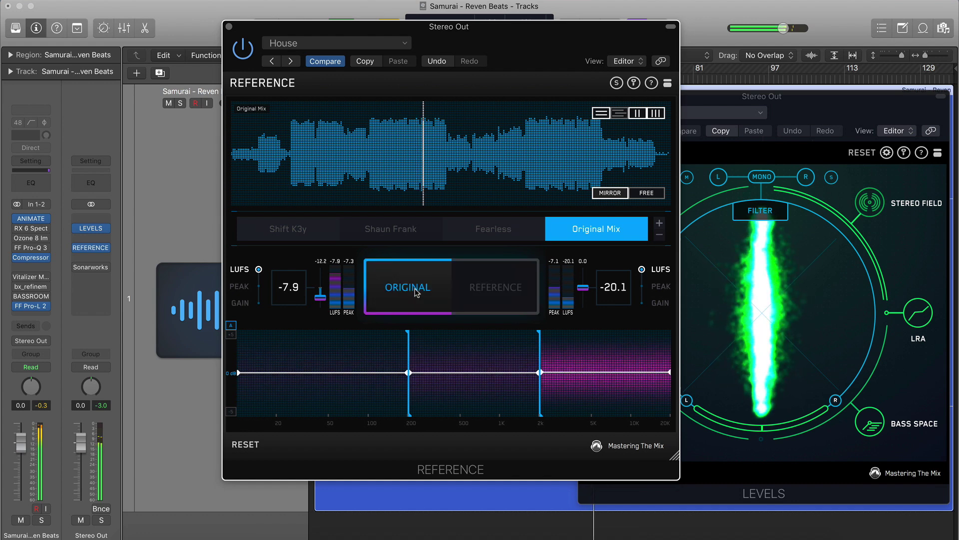
{"action": "left_click", "coordinate": [392, 228]}
{"action": "left_click", "coordinate": [488, 300]}
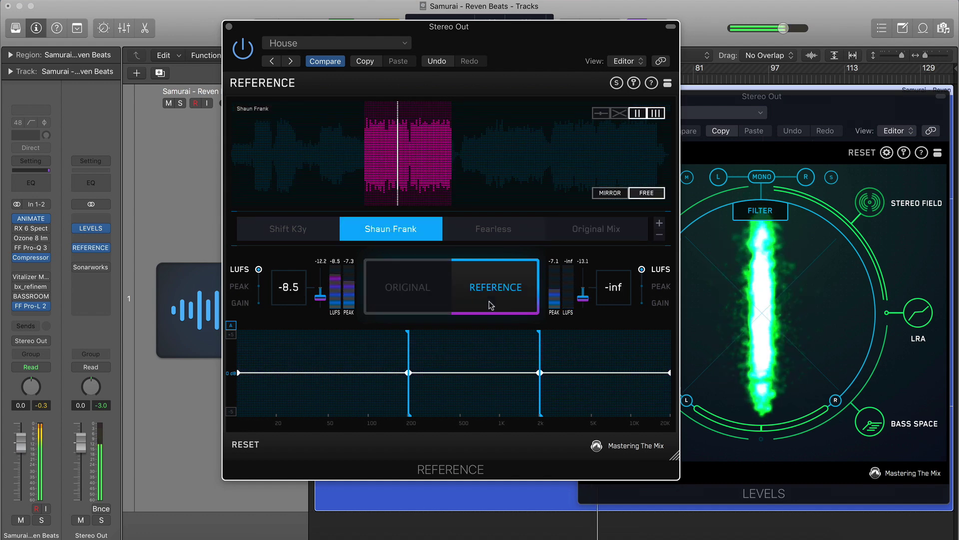
{"action": "left_click", "coordinate": [422, 293]}
Select the Shift K3y reference and A/B it repeatedly against the original, ending on the original
{"action": "left_click", "coordinate": [297, 230]}
{"action": "left_click", "coordinate": [464, 286]}
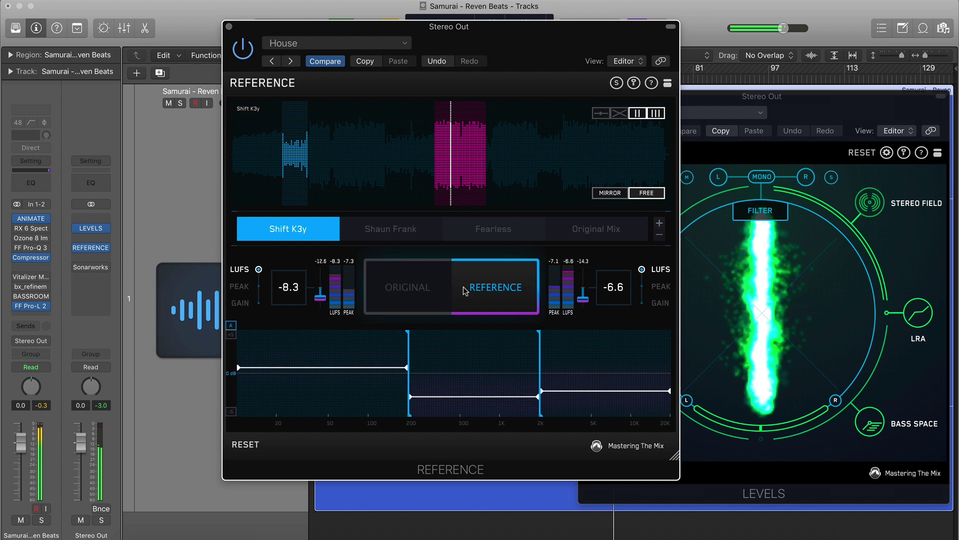
{"action": "left_click", "coordinate": [463, 286]}
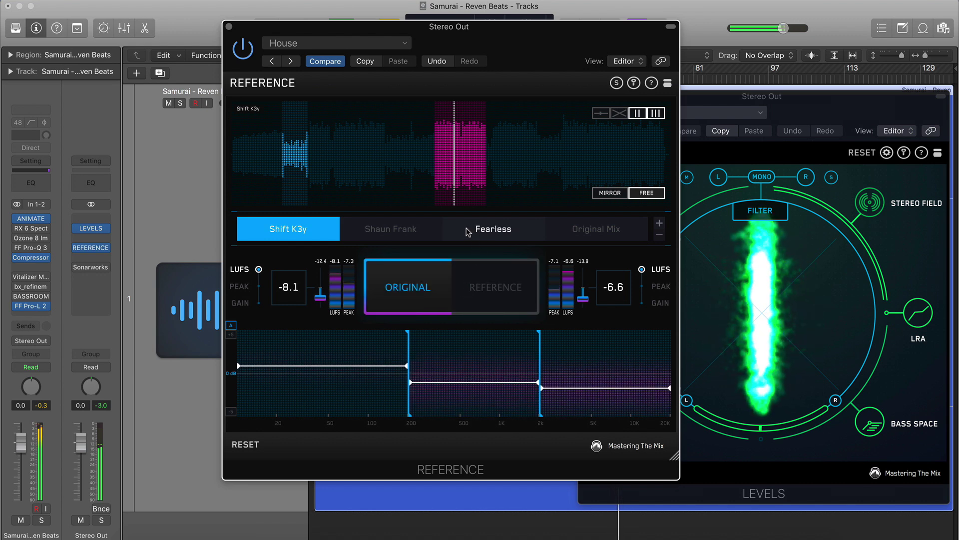
{"action": "left_click", "coordinate": [475, 268]}
{"action": "left_click", "coordinate": [420, 278]}
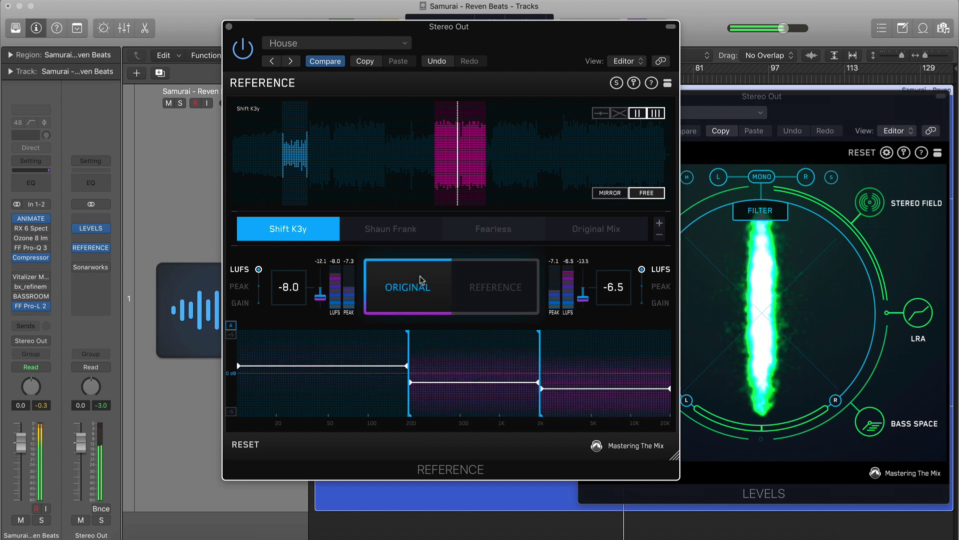
On the Shift K3y reference, split REFERENCE's spectrum into five bands at about 100 Hz, 500 Hz, 2 kHz and 10 kHz
{"action": "left_click", "coordinate": [478, 303]}
{"action": "left_click_drag", "start_coordinate": [419, 383], "coordinate": [379, 386]}
{"action": "left_click", "coordinate": [463, 372]}
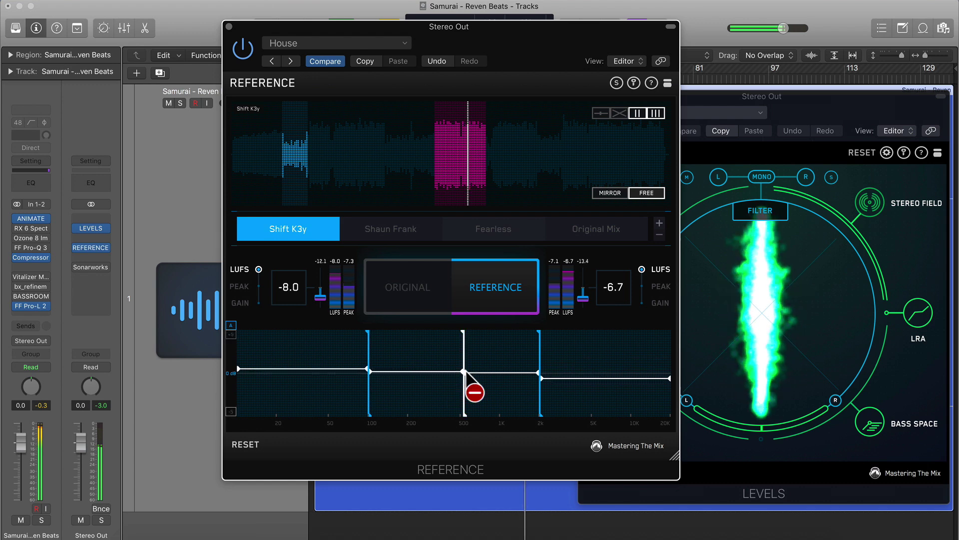
{"action": "left_click_drag", "start_coordinate": [472, 383], "coordinate": [470, 384]}
{"action": "left_click", "coordinate": [635, 378]}
A/B the original against Shift K3y using the five-band level comparison, ending on the original
{"action": "left_click", "coordinate": [426, 285]}
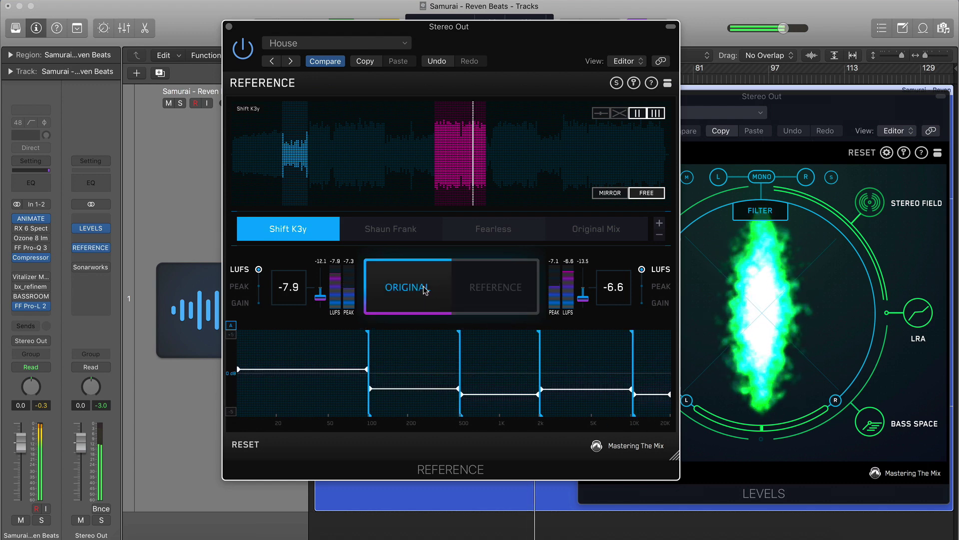
{"action": "left_click", "coordinate": [477, 288]}
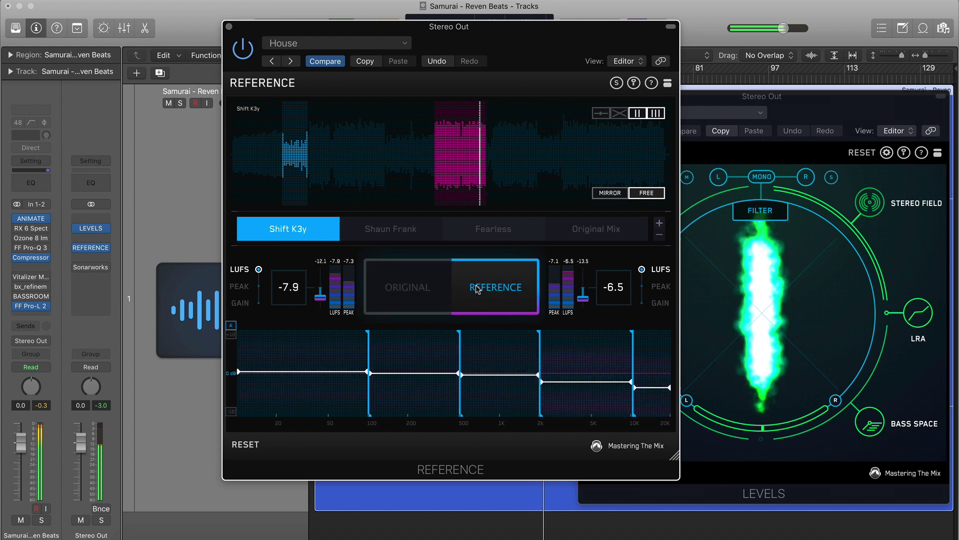
{"action": "left_click", "coordinate": [415, 293]}
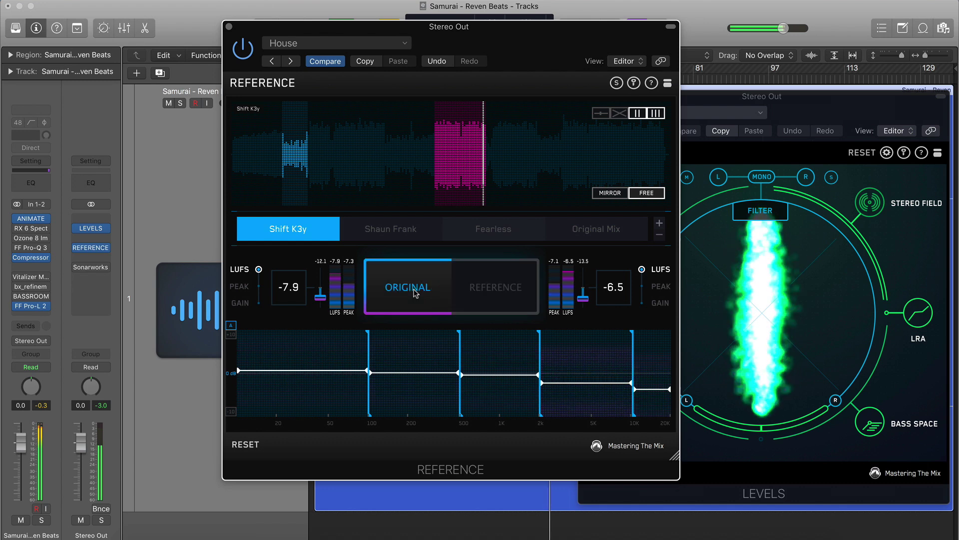
Select the Shaun Frank reference, restart its looped section near the beginning, and A/B it against the original
{"action": "left_click", "coordinate": [393, 230]}
{"action": "left_click", "coordinate": [476, 292]}
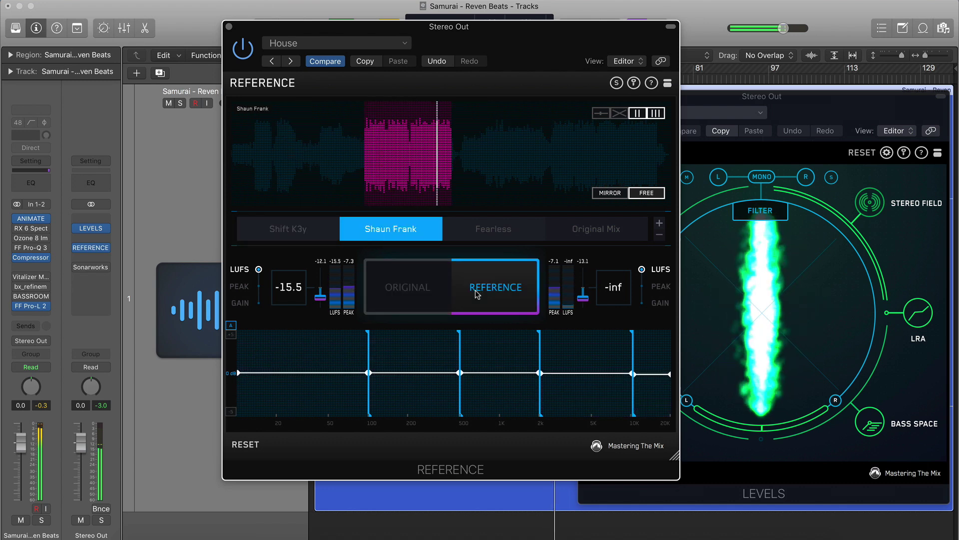
{"action": "left_click", "coordinate": [427, 284]}
{"action": "left_click", "coordinate": [389, 165]}
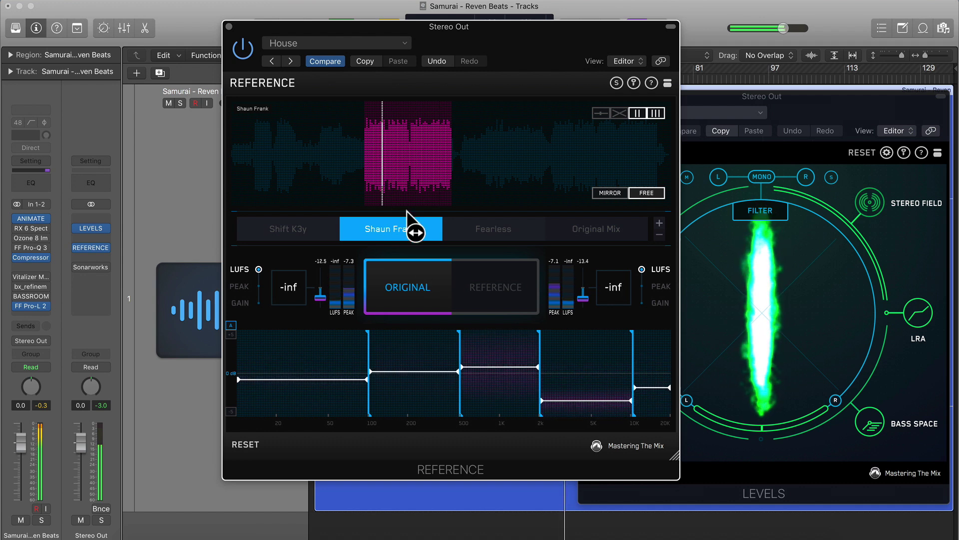
{"action": "left_click", "coordinate": [480, 291]}
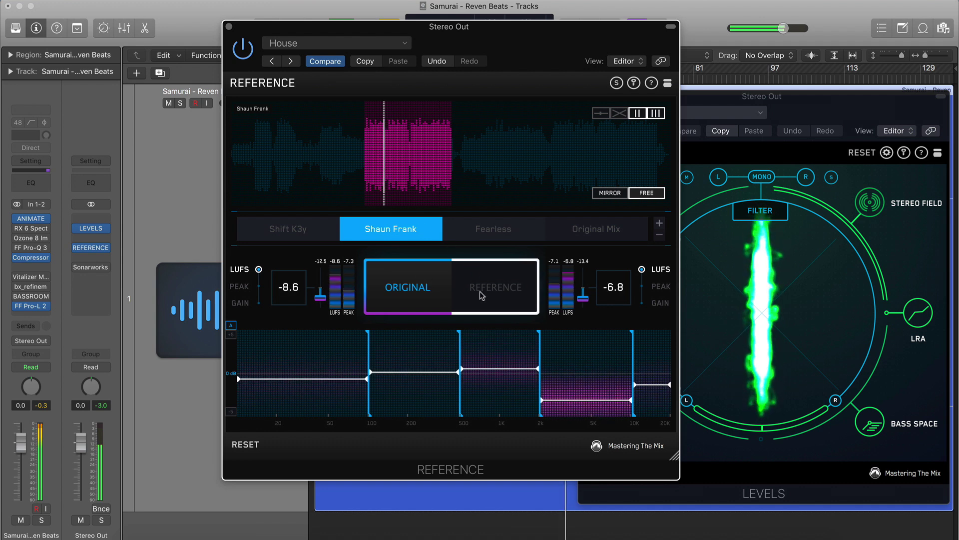
{"action": "left_click", "coordinate": [412, 291]}
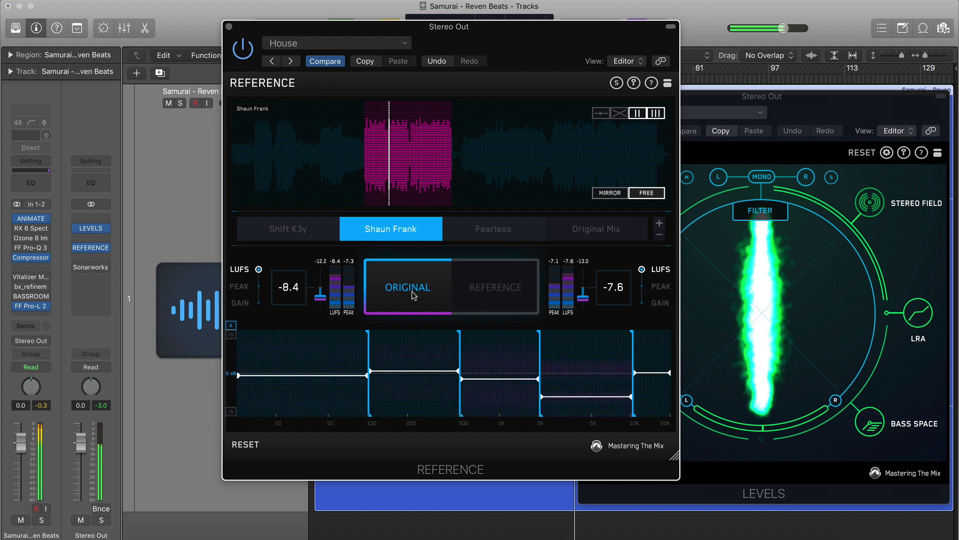
{"action": "left_click", "coordinate": [411, 291]}
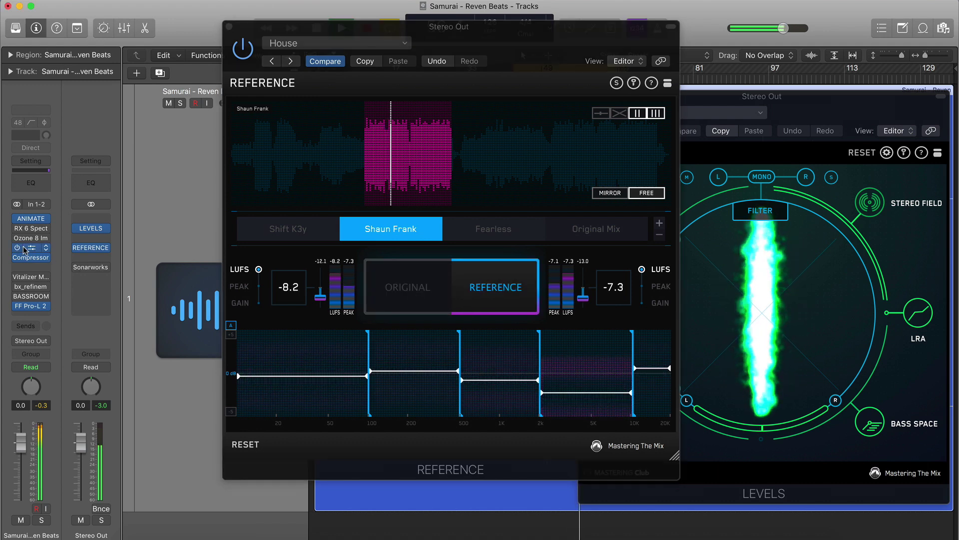
Open the track's FF Pro-Q 3 beside the REFERENCE window and set playback to the original
{"action": "left_click", "coordinate": [39, 248]}
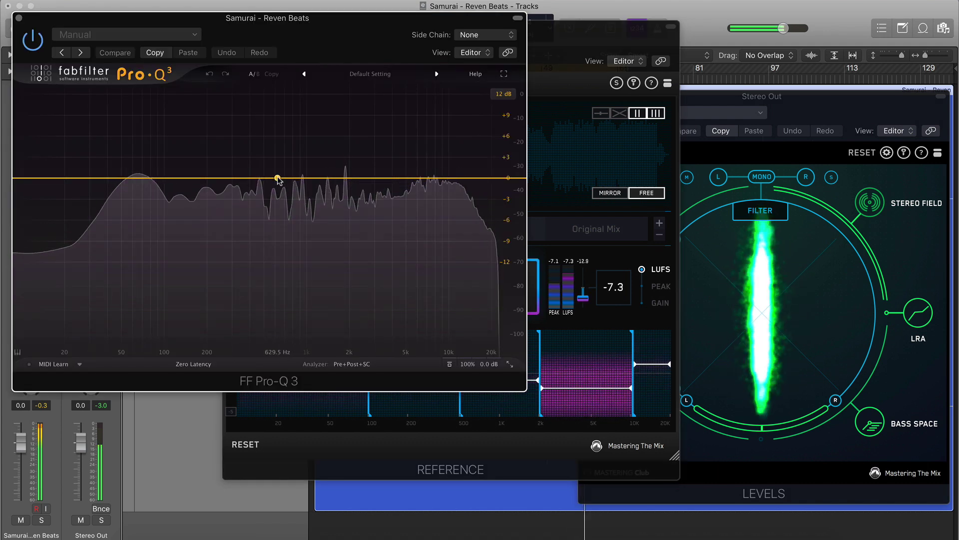
{"action": "left_click", "coordinate": [535, 192]}
{"action": "left_click", "coordinate": [414, 299]}
{"action": "left_click_drag", "start_coordinate": [523, 36], "coordinate": [802, 16]}
{"action": "left_click", "coordinate": [269, 190]}
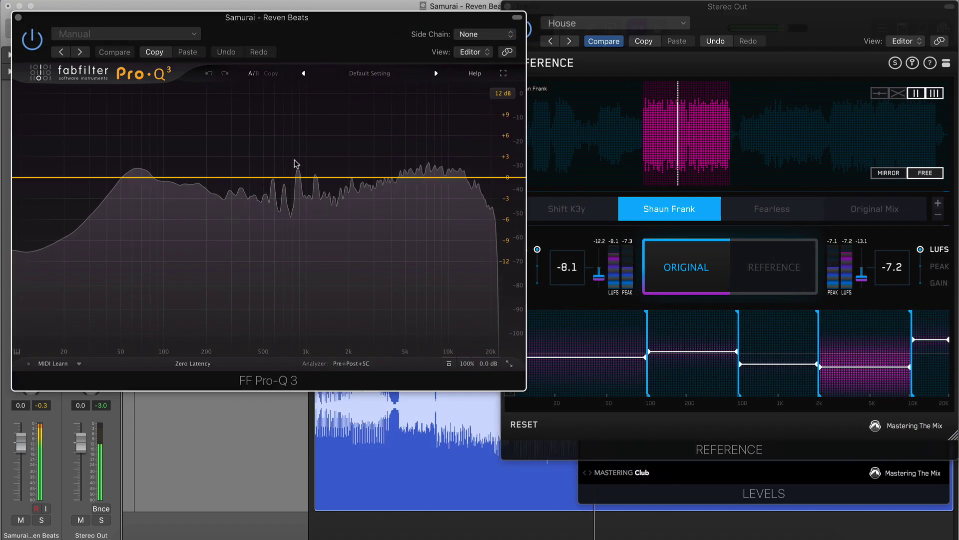
Add a bell boost of about 1.1 dB near 512 Hz in Pro-Q 3, using a 6 dB display range
{"action": "double_click", "coordinate": [259, 174]}
{"action": "left_click_drag", "start_coordinate": [260, 173], "coordinate": [280, 159]}
{"action": "left_click", "coordinate": [509, 99]}
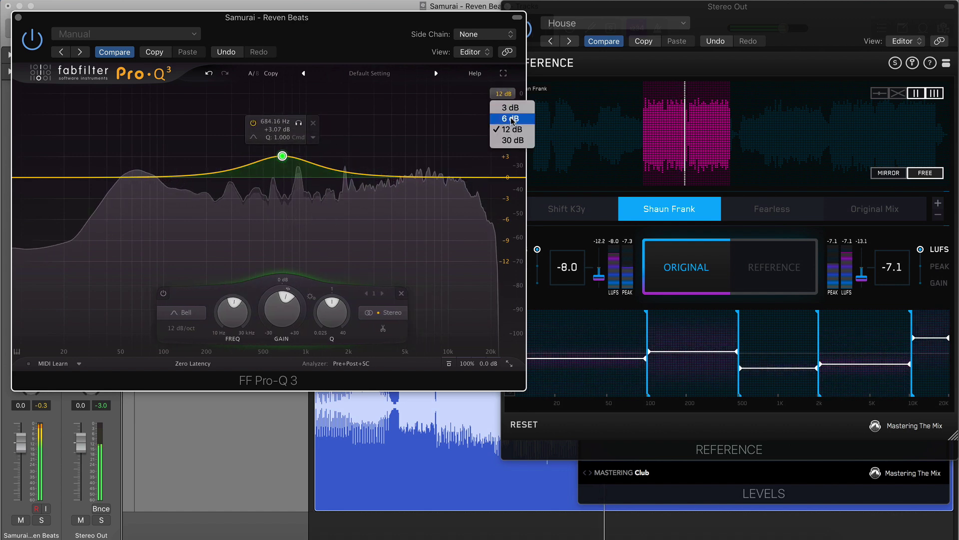
{"action": "left_click", "coordinate": [530, 116]}
{"action": "left_click_drag", "start_coordinate": [282, 135], "coordinate": [265, 162]}
Add a bell boost of about 2 dB around 3 kHz, trying Mid before returning the band to Stereo
{"action": "left_click_drag", "start_coordinate": [351, 176], "coordinate": [374, 149]}
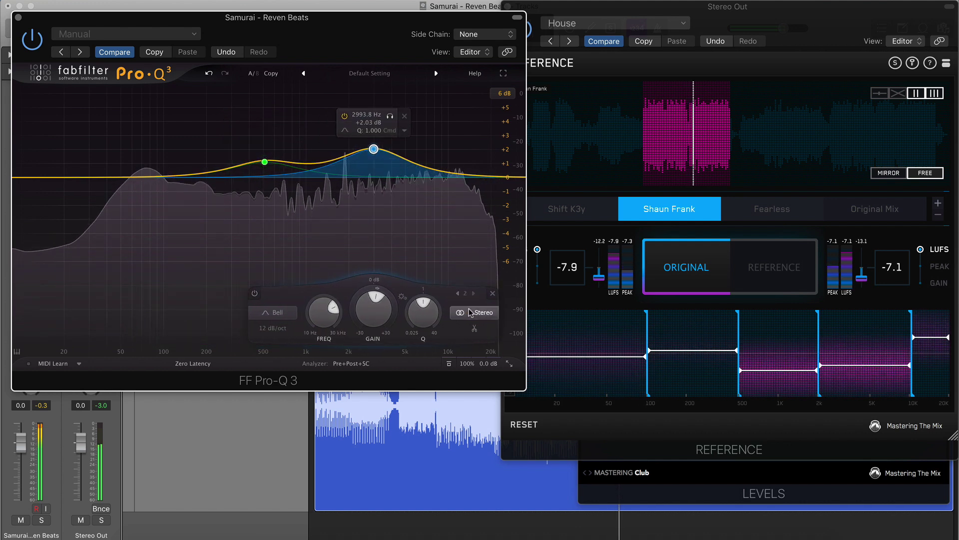
{"action": "left_click", "coordinate": [477, 287]}
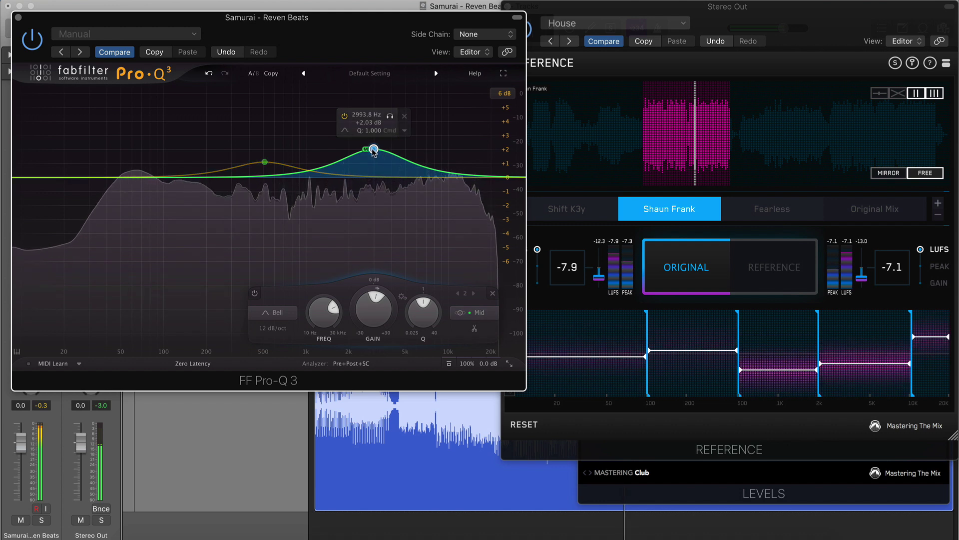
{"action": "left_click_drag", "start_coordinate": [373, 148], "coordinate": [377, 150]}
{"action": "left_click", "coordinate": [483, 313]}
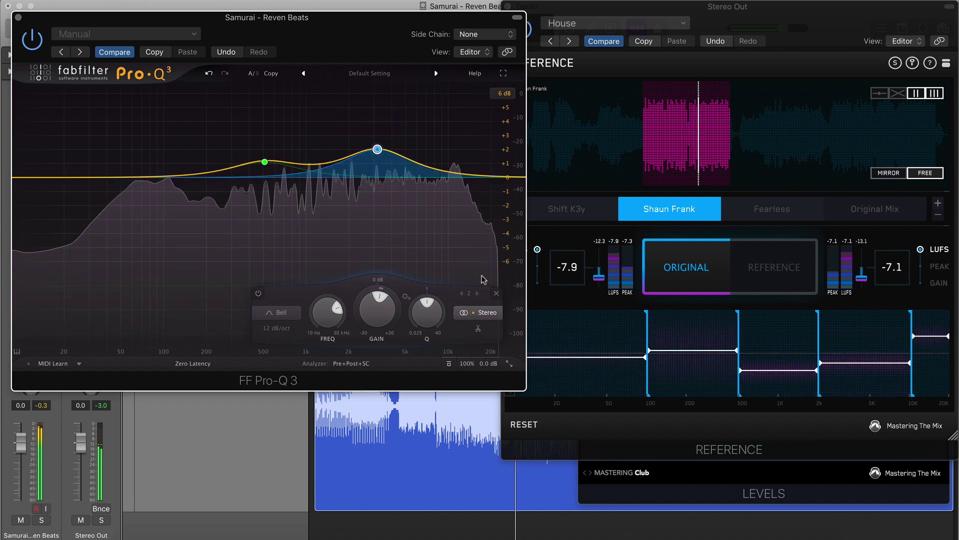
Widen the upper-mid band's Q, shift it slightly higher in frequency, and set its dynamic range to -2 dB
{"action": "left_click_drag", "start_coordinate": [426, 311], "coordinate": [425, 326]}
{"action": "left_click", "coordinate": [394, 116]}
{"action": "left_click_drag", "start_coordinate": [396, 119], "coordinate": [400, 119]}
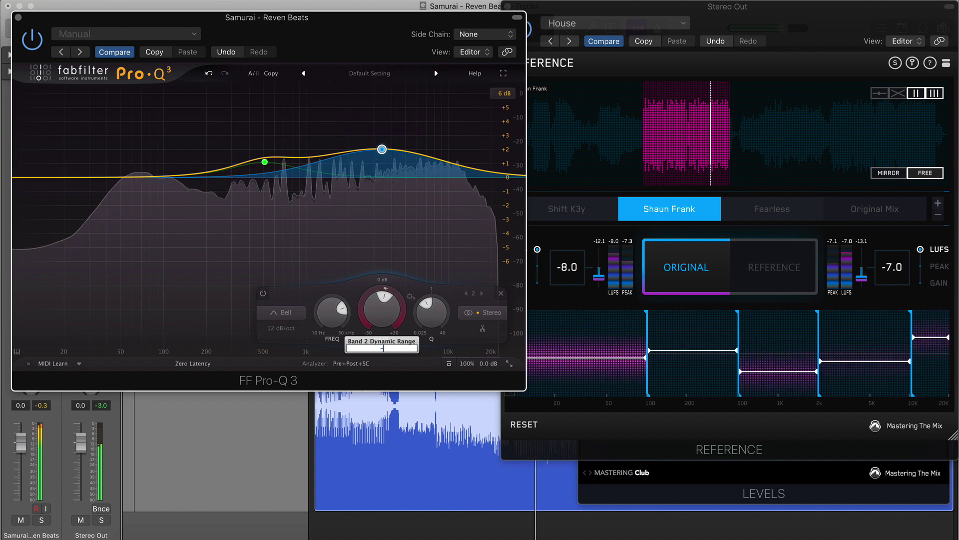
{"action": "left_click_drag", "start_coordinate": [395, 294], "coordinate": [395, 300]}
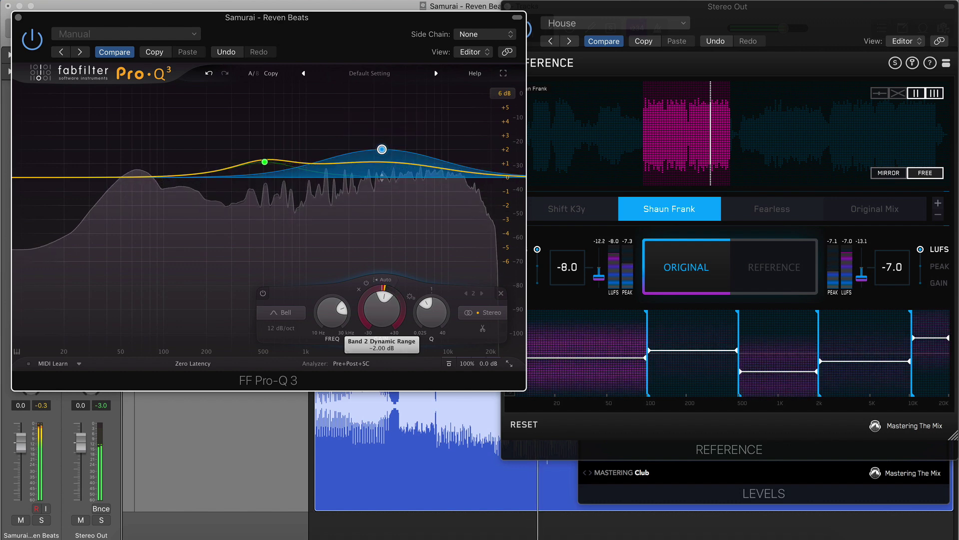
Select the Original Mix reference and A/B it against the equalised original, ending on the original
{"action": "left_click", "coordinate": [874, 209]}
{"action": "left_click", "coordinate": [792, 261]}
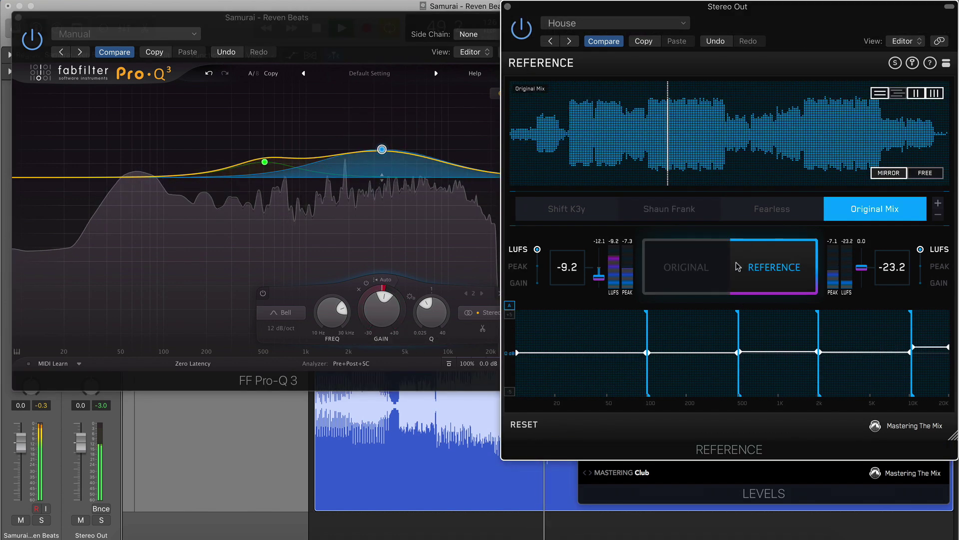
{"action": "left_click", "coordinate": [706, 270]}
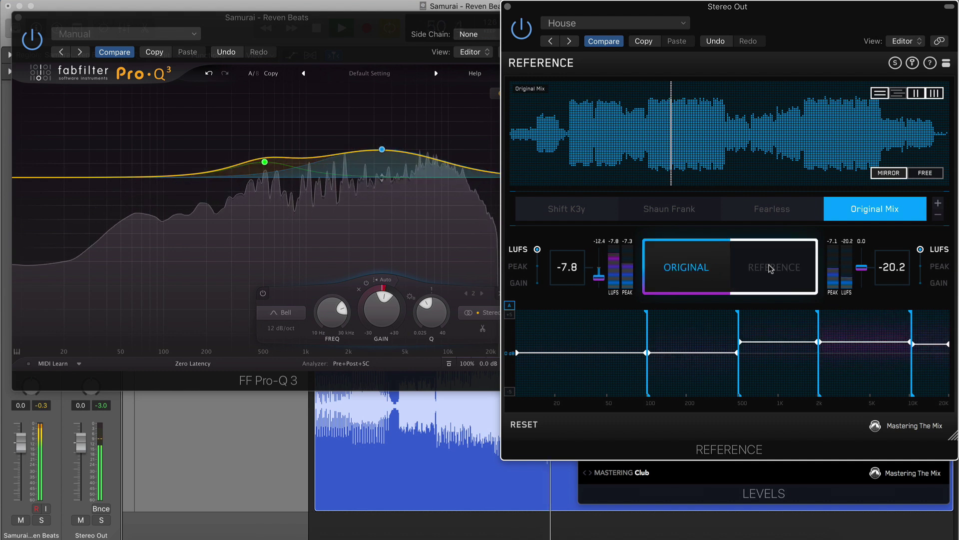
{"action": "left_click", "coordinate": [771, 268]}
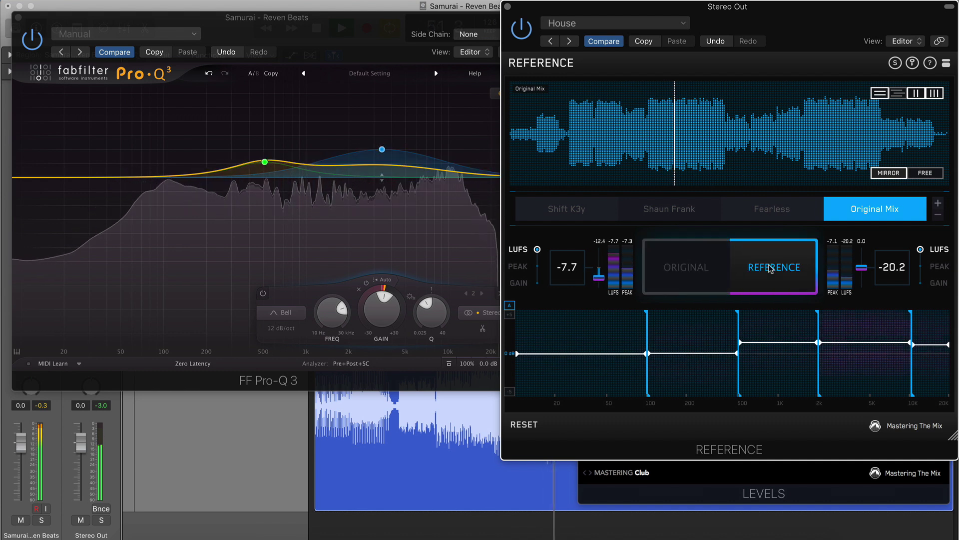
{"action": "left_click", "coordinate": [684, 272]}
Add a low bell band in Pro-Q 3 with a +2 dB dynamic range and set its frequency to about 70 Hz
{"action": "left_click", "coordinate": [92, 216]}
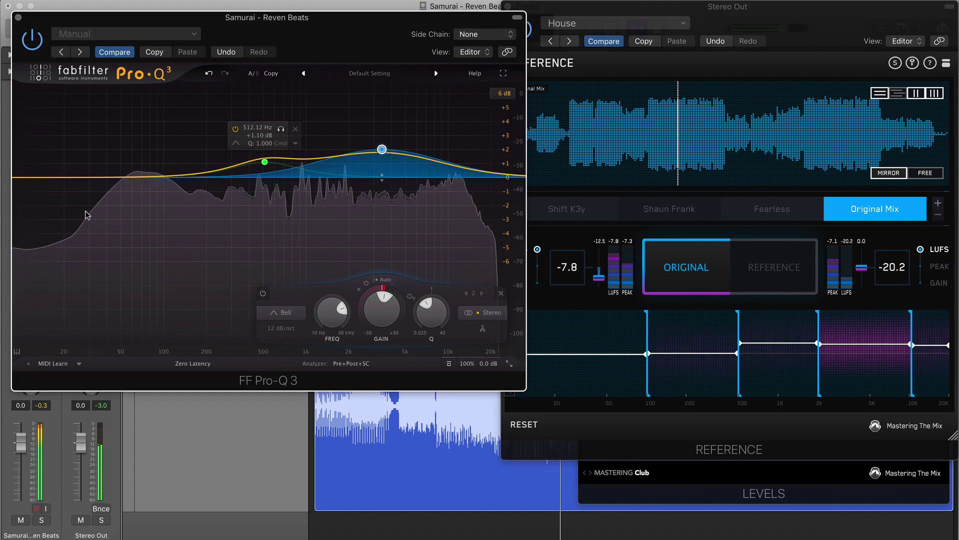
{"action": "left_click", "coordinate": [164, 177]}
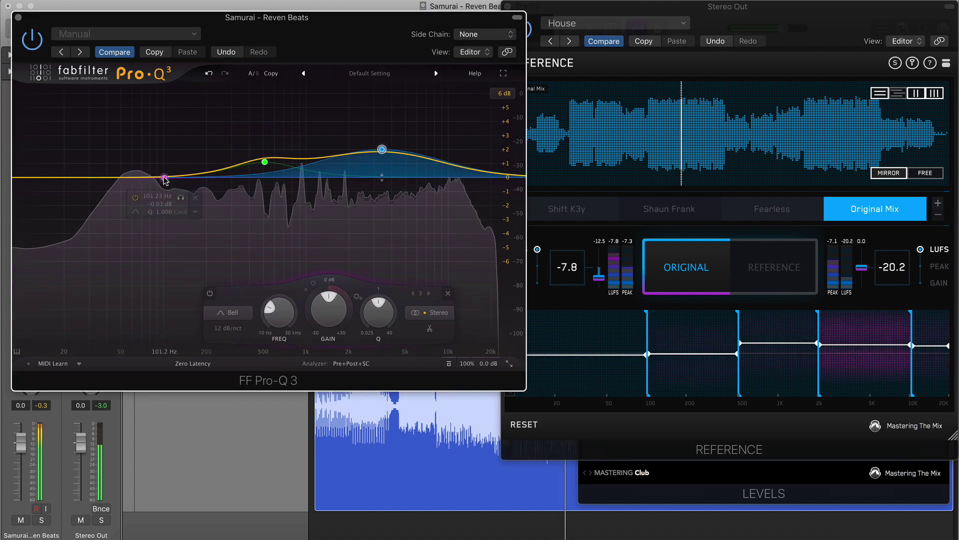
{"action": "double_click", "coordinate": [165, 303]}
{"action": "type", "text": "2"}
{"action": "key", "text": "Return"}
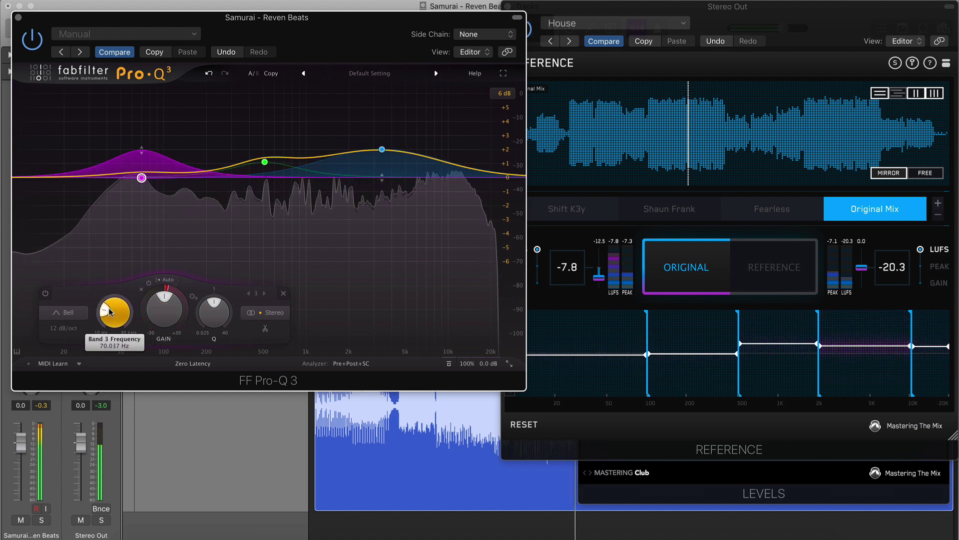
A/B the original with the new low-end dynamic boost against the Original Mix reference
{"action": "left_click", "coordinate": [752, 277]}
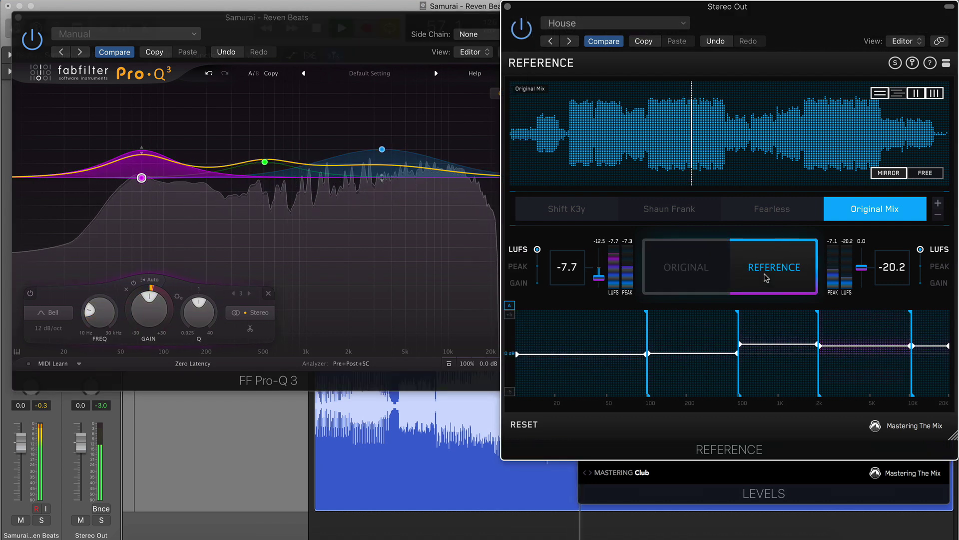
{"action": "left_click", "coordinate": [694, 274]}
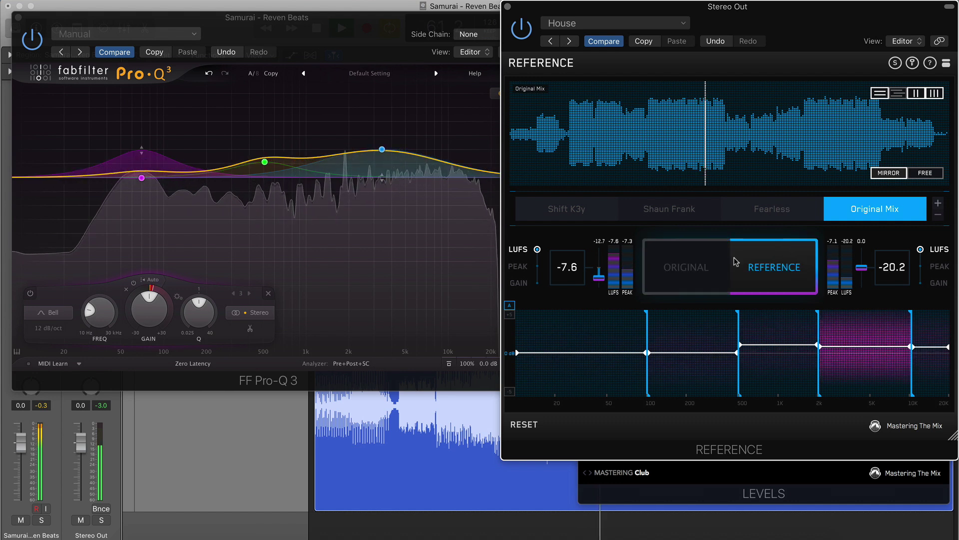
{"action": "mouse_move", "coordinate": [244, 156]}
Set the 70 Hz band's gain to -1 dB, increase its upward dynamic range, and widen its Q
{"action": "left_click", "coordinate": [144, 153]}
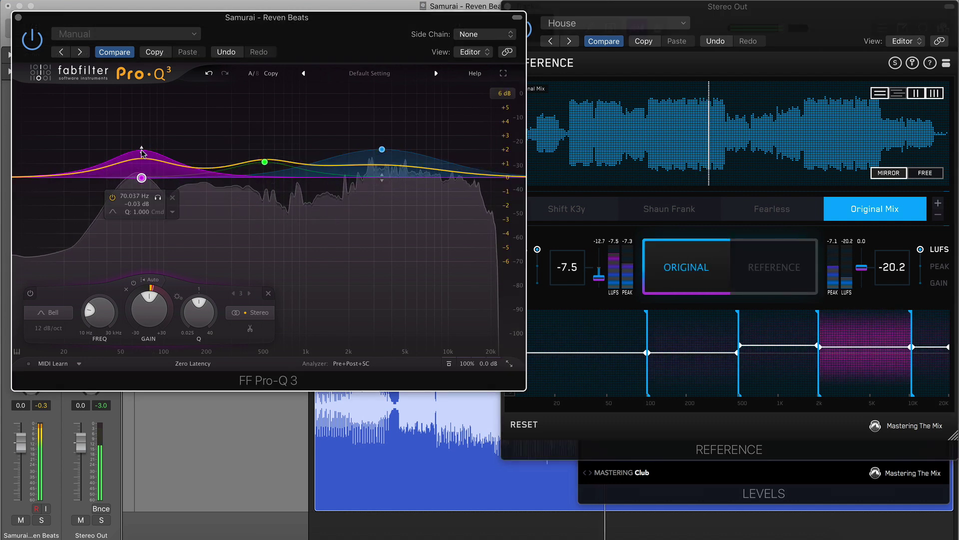
{"action": "mouse_move", "coordinate": [153, 321]}
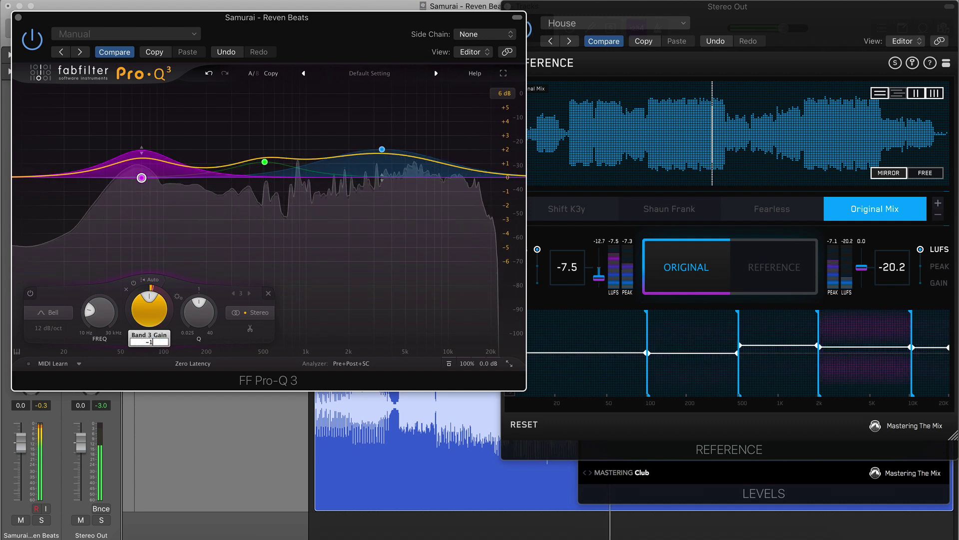
{"action": "key", "text": "Return"}
{"action": "left_click_drag", "start_coordinate": [159, 299], "coordinate": [160, 292]}
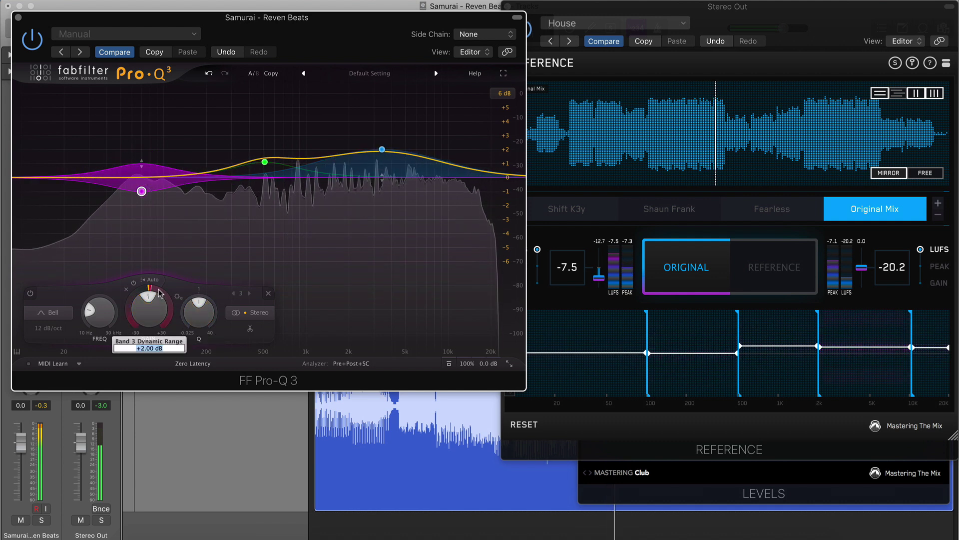
{"action": "mouse_move", "coordinate": [198, 307]}
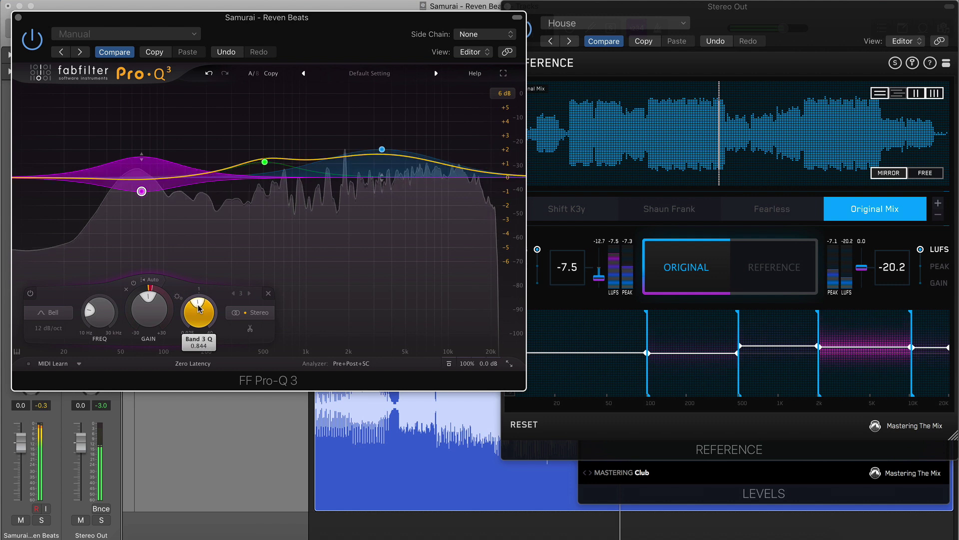
Set the 70 Hz band's gain to -0.5 dB and reduce its upward dynamic range
{"action": "double_click", "coordinate": [159, 313]}
{"action": "type", "text": "-0."}
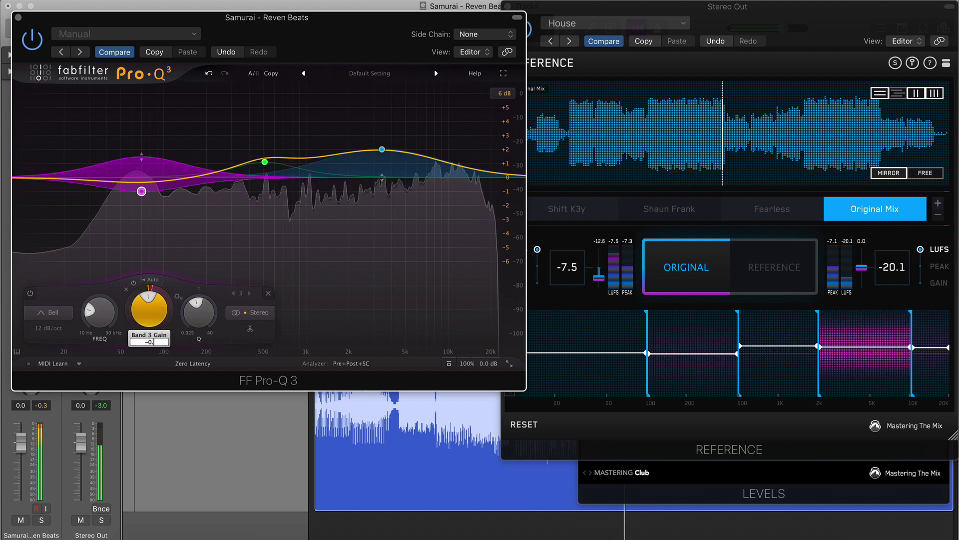
{"action": "type", "text": "5"}
{"action": "key", "text": "Return"}
{"action": "left_click_drag", "start_coordinate": [160, 295], "coordinate": [160, 292]}
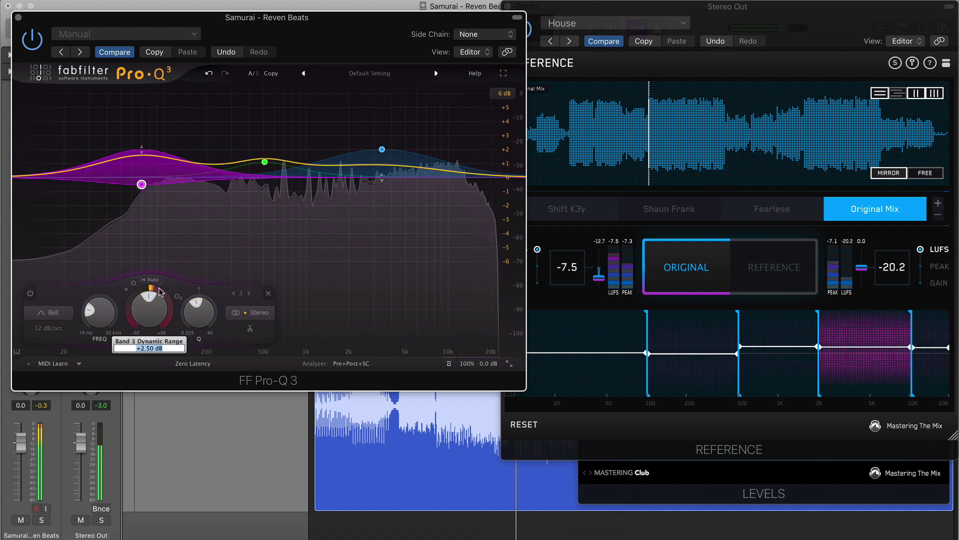
A/B the original with the gentler 70 Hz dynamic boost against the Original Mix reference
{"action": "left_click", "coordinate": [777, 267]}
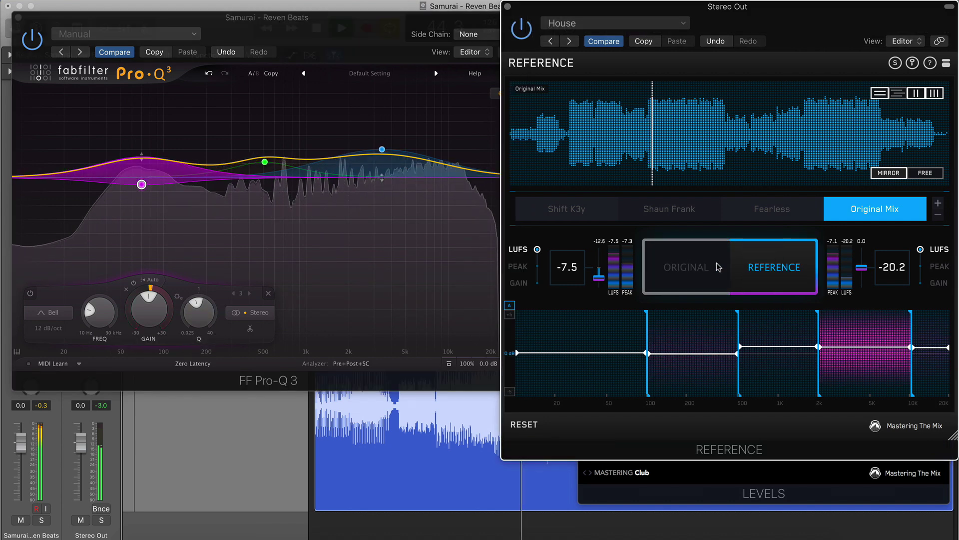
{"action": "left_click", "coordinate": [699, 271]}
Add a narrow bell band at about 1.9 kHz in Pro-Q 3 with 0 dB gain and a dynamic range of about -3.5 dB
{"action": "left_click", "coordinate": [344, 27]}
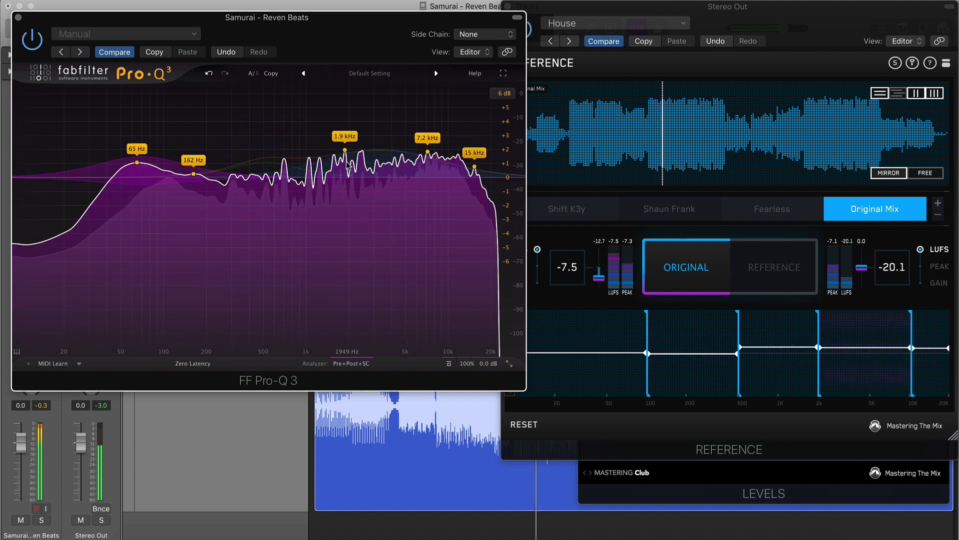
{"action": "left_click_drag", "start_coordinate": [344, 150], "coordinate": [344, 113]}
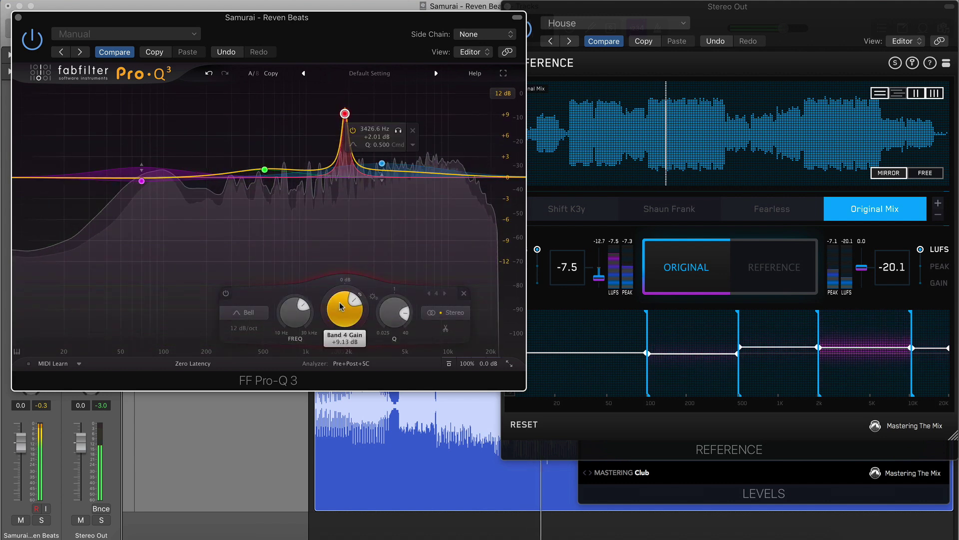
{"action": "double_click", "coordinate": [342, 307]}
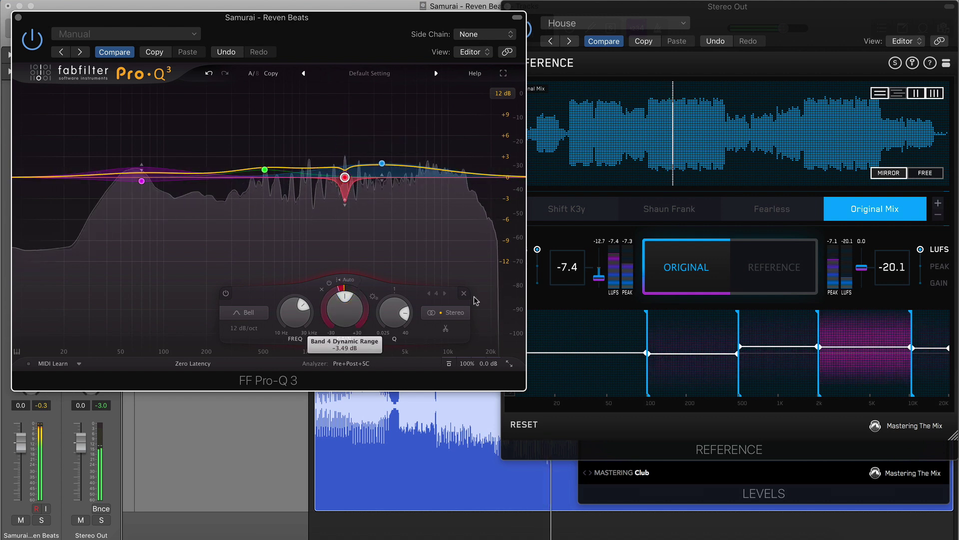
A/B the original with the 1.9 kHz dynamic cut against the Original Mix reference, ending on the original
{"action": "left_click", "coordinate": [759, 273]}
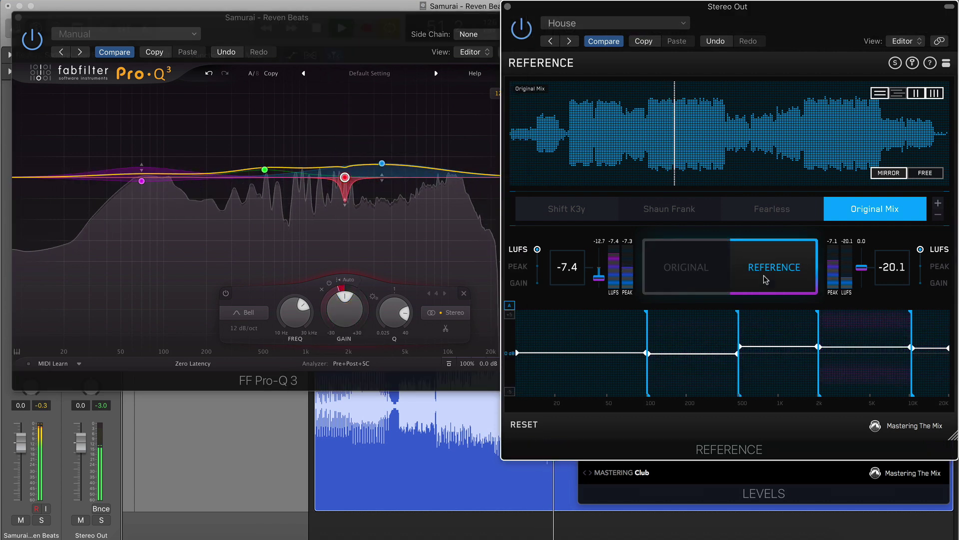
{"action": "left_click", "coordinate": [693, 278]}
{"action": "left_click", "coordinate": [758, 266]}
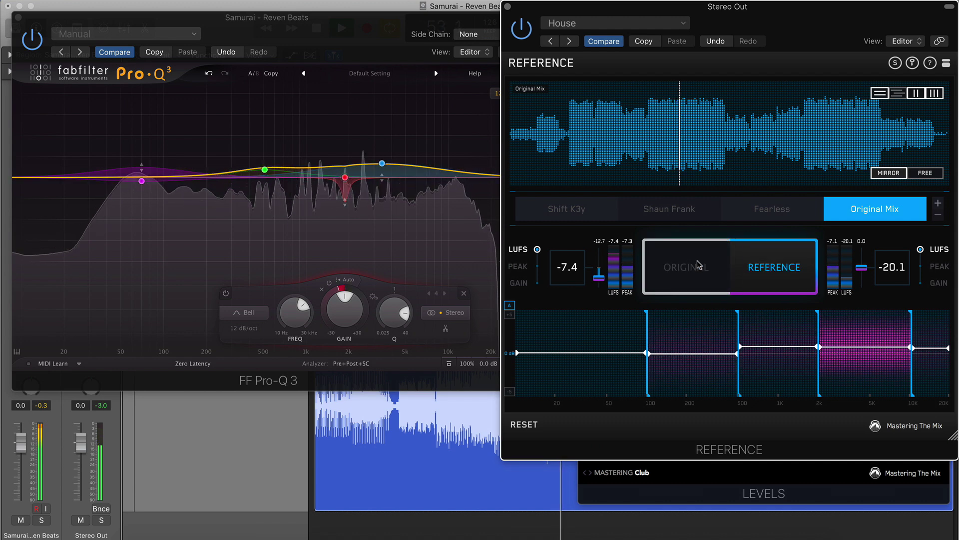
{"action": "left_click", "coordinate": [690, 264]}
Add a wide bell band at about 410 Hz in Pro-Q 3 with 0 dB gain and a negative dynamic range
{"action": "left_click", "coordinate": [367, 46]}
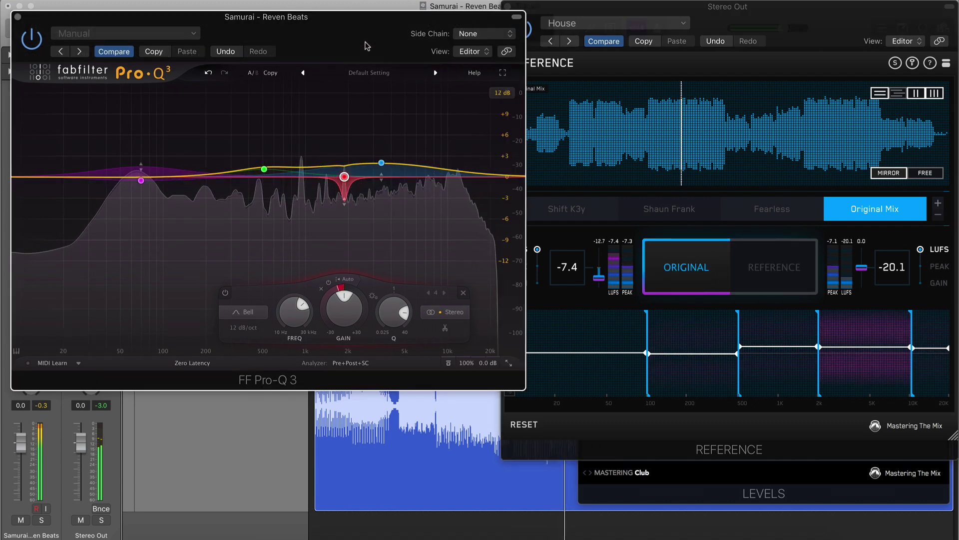
{"action": "left_click", "coordinate": [193, 270]}
{"action": "left_click_drag", "start_coordinate": [199, 270], "coordinate": [251, 215]}
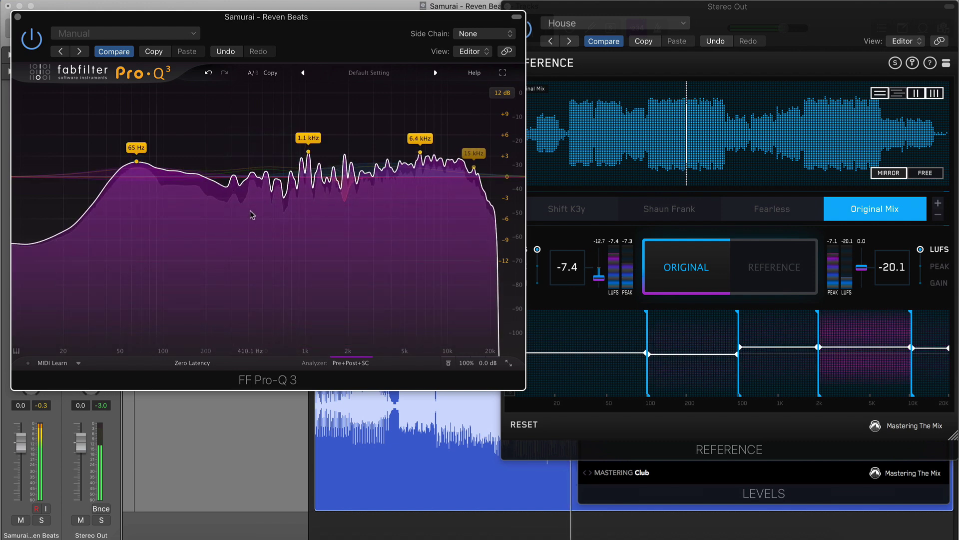
{"action": "left_click", "coordinate": [251, 149]}
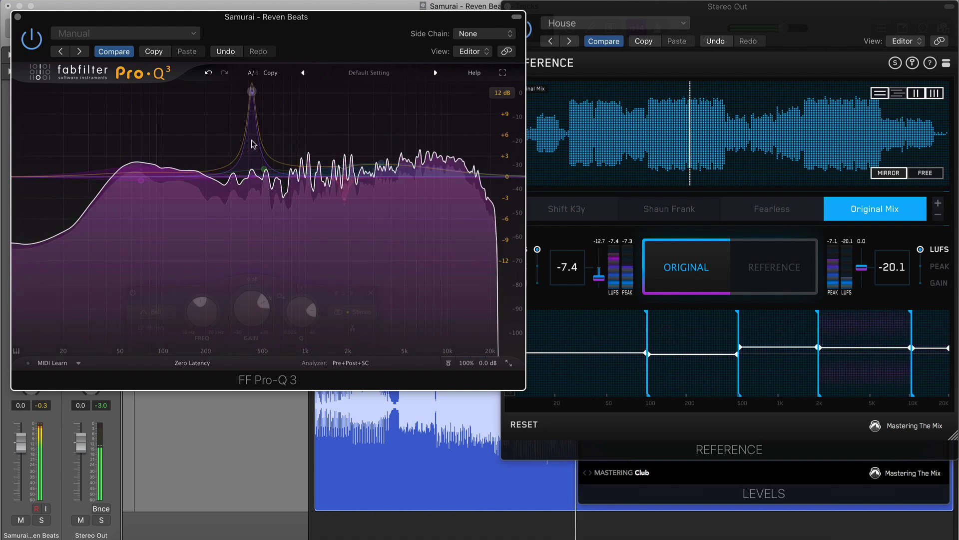
{"action": "double_click", "coordinate": [251, 314]}
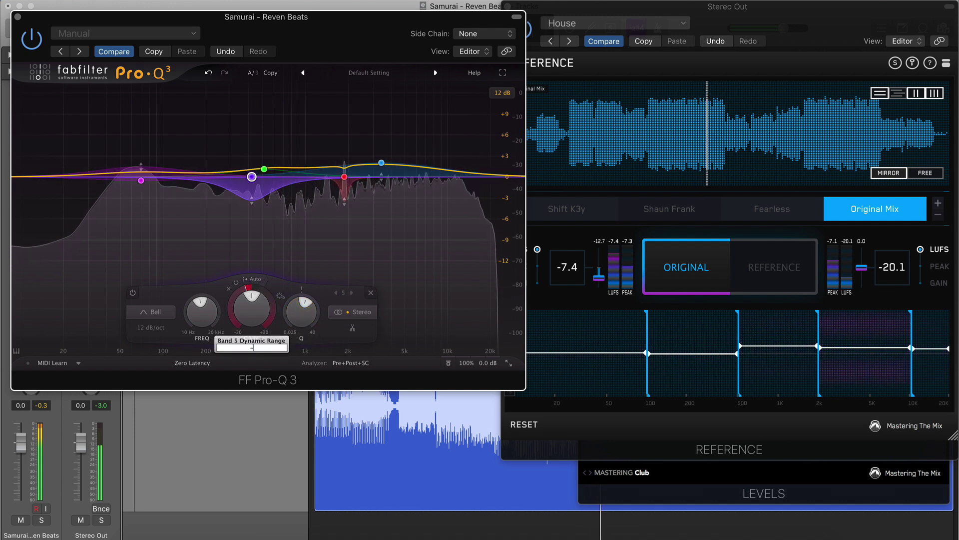
Alternate repeatedly between the Original Mix reference and the original with the 410 Hz dynamic cut, ending on the original
{"action": "left_click", "coordinate": [789, 272]}
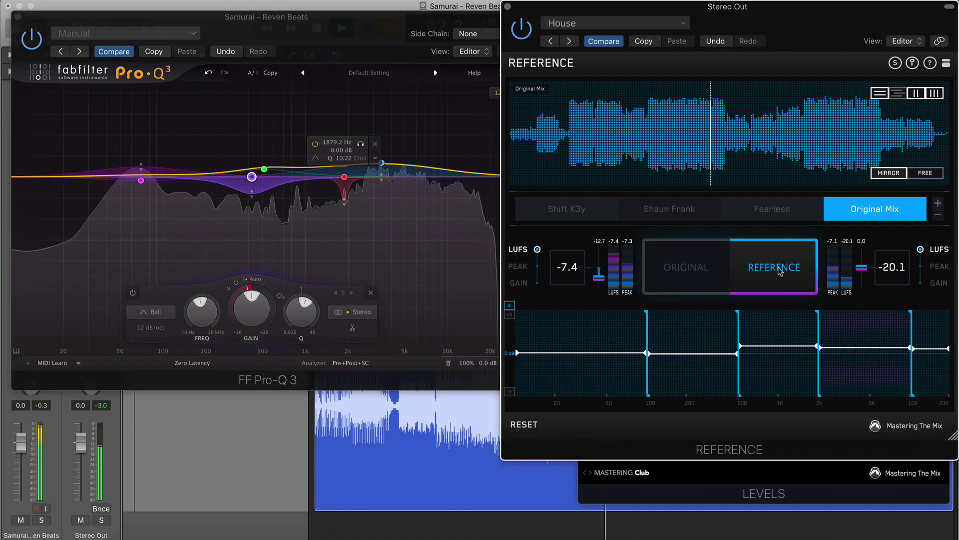
{"action": "left_click", "coordinate": [706, 272]}
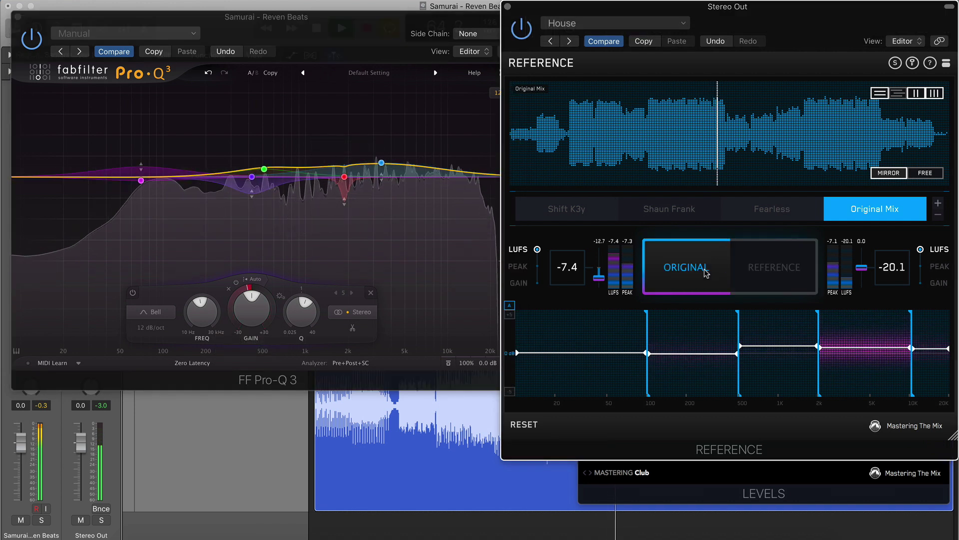
{"action": "left_click", "coordinate": [763, 265]}
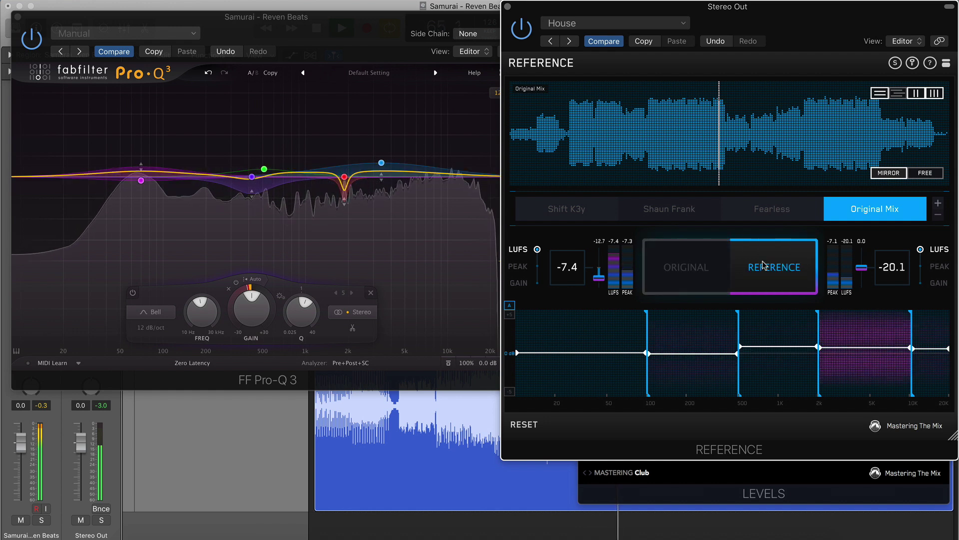
{"action": "left_click", "coordinate": [702, 252]}
{"action": "left_click", "coordinate": [739, 256]}
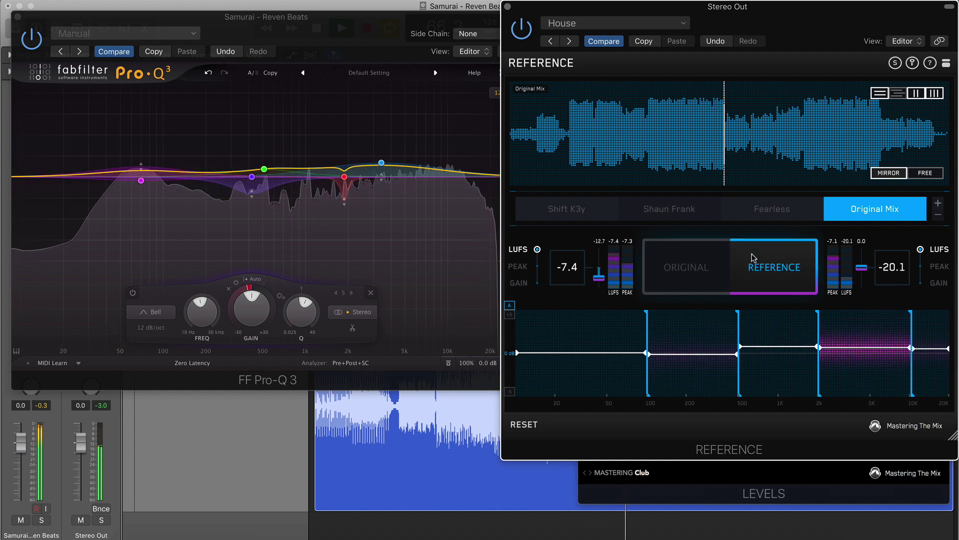
{"action": "left_click", "coordinate": [685, 259]}
Close Pro-Q 3, then enable and open the bx_refinement plug-in on the Samurai track
{"action": "left_click", "coordinate": [386, 85]}
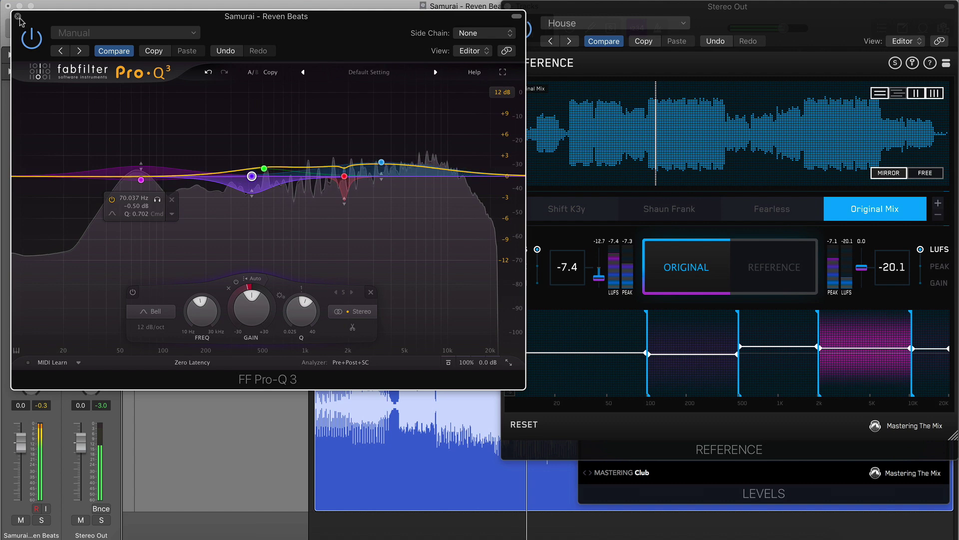
{"action": "key", "text": "super+w"}
{"action": "left_click", "coordinate": [18, 287]}
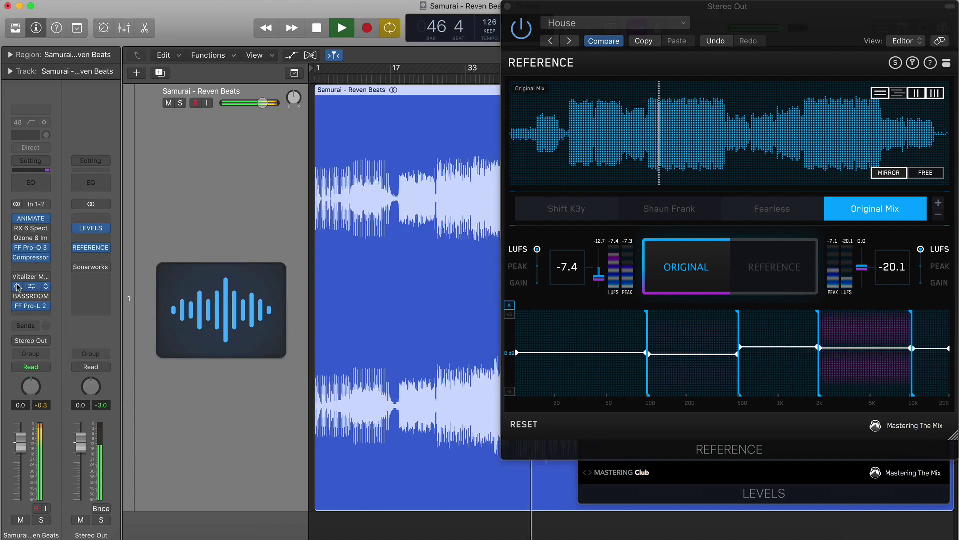
{"action": "left_click", "coordinate": [29, 289]}
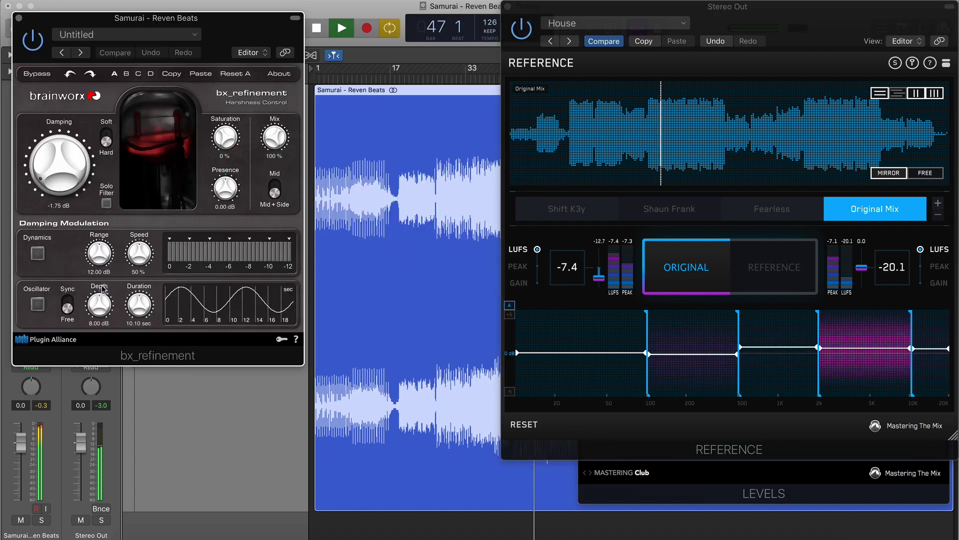
Audition the filter solo and the Soft mode in bx_refinement, ending in Hard mode with Damping at -1.99 dB and solo off
{"action": "left_click", "coordinate": [105, 202]}
{"action": "left_click_drag", "start_coordinate": [53, 169], "coordinate": [56, 174]}
{"action": "left_click", "coordinate": [106, 137]}
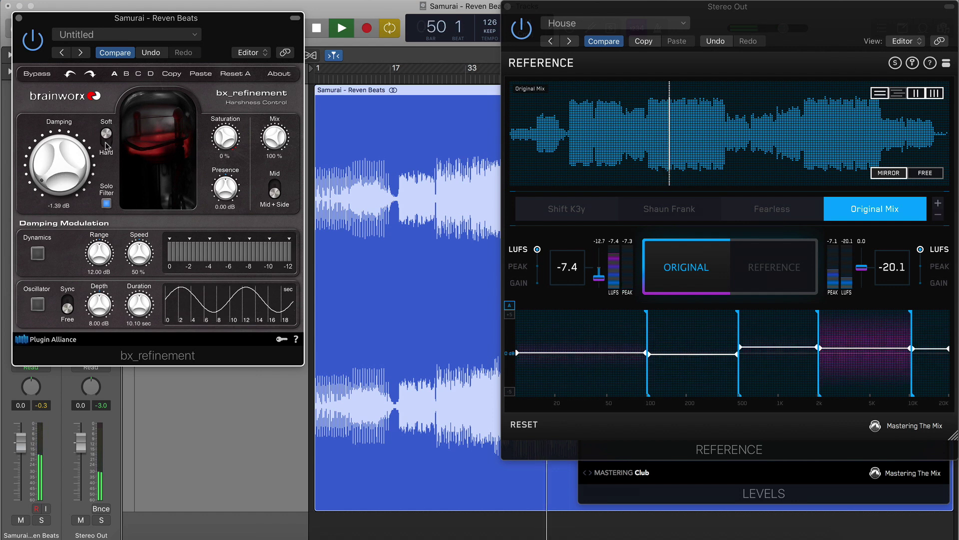
{"action": "left_click_drag", "start_coordinate": [55, 172], "coordinate": [55, 178]}
{"action": "left_click", "coordinate": [105, 203]}
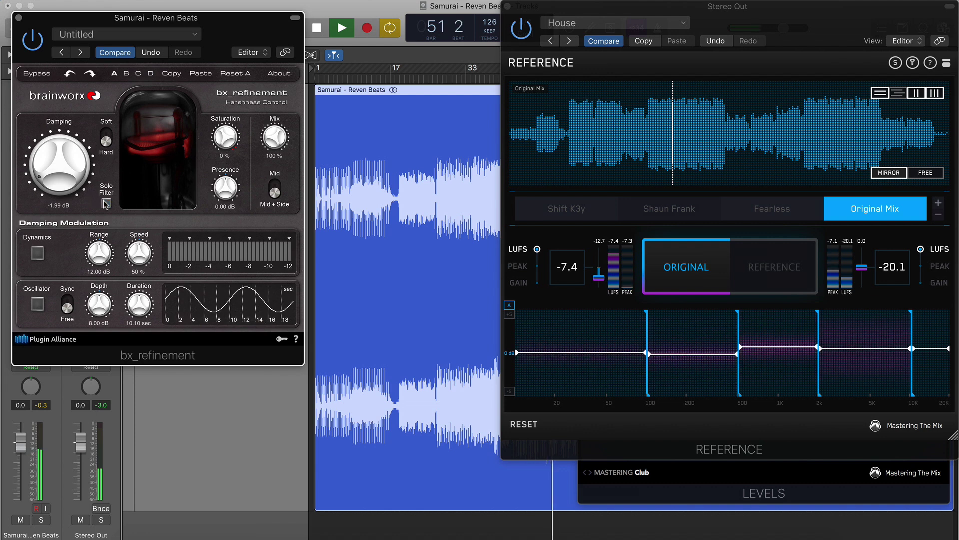
Compare bx_refinement bypassed and active, and set its Damping to -1.39 dB
{"action": "left_click", "coordinate": [33, 40]}
{"action": "left_click", "coordinate": [33, 40]}
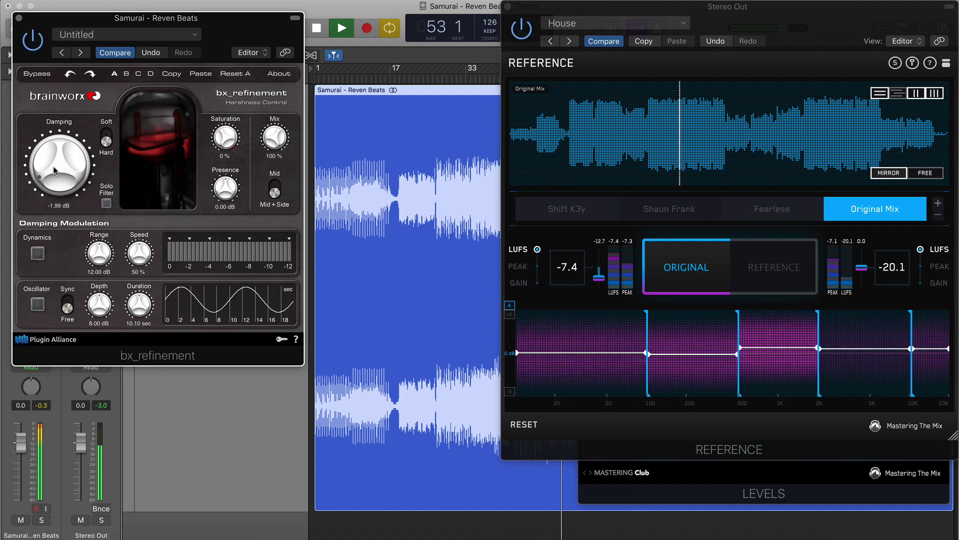
{"action": "left_click_drag", "start_coordinate": [55, 177], "coordinate": [55, 173]}
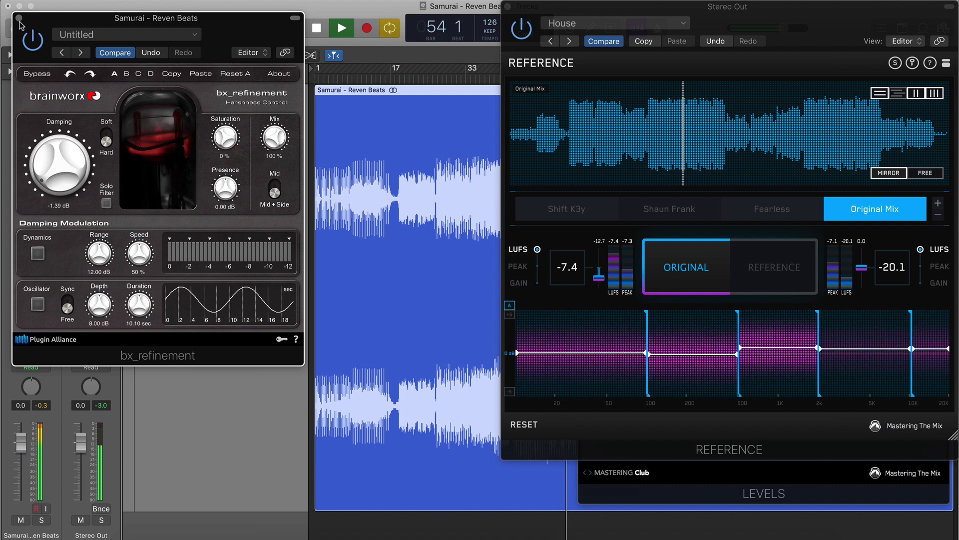
Close bx_refinement, open BASSROOM on the Samurai track and load the Future target preset from the House category
{"action": "left_click", "coordinate": [35, 288]}
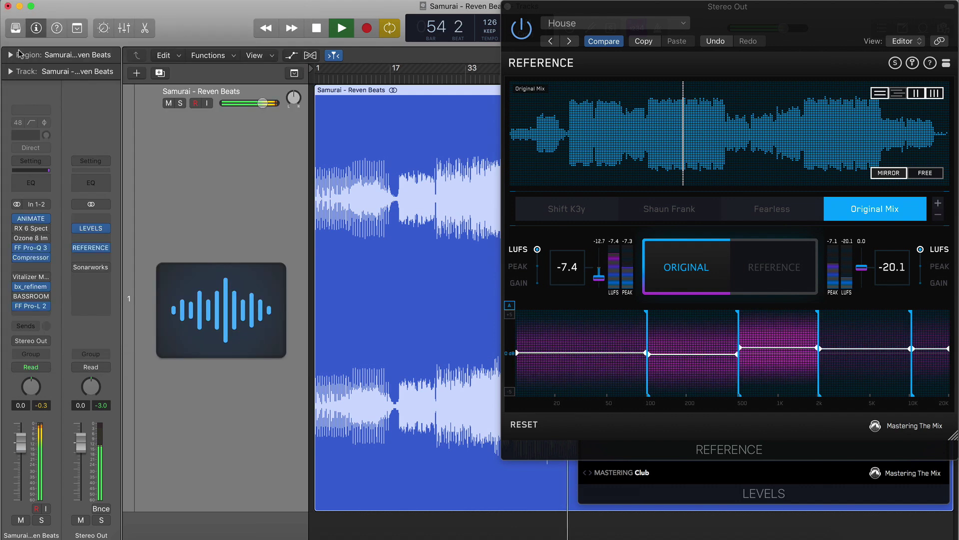
{"action": "left_click", "coordinate": [31, 297]}
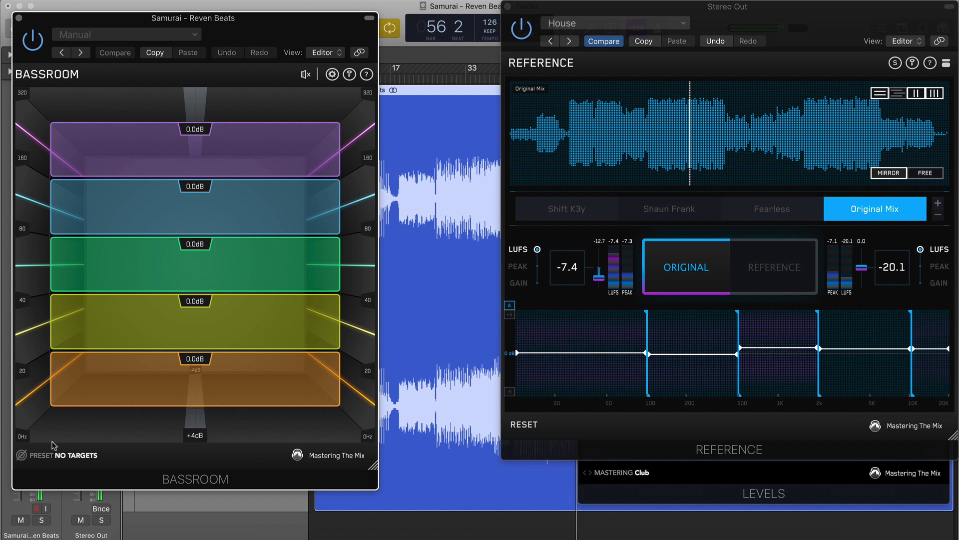
{"action": "left_click", "coordinate": [76, 457]}
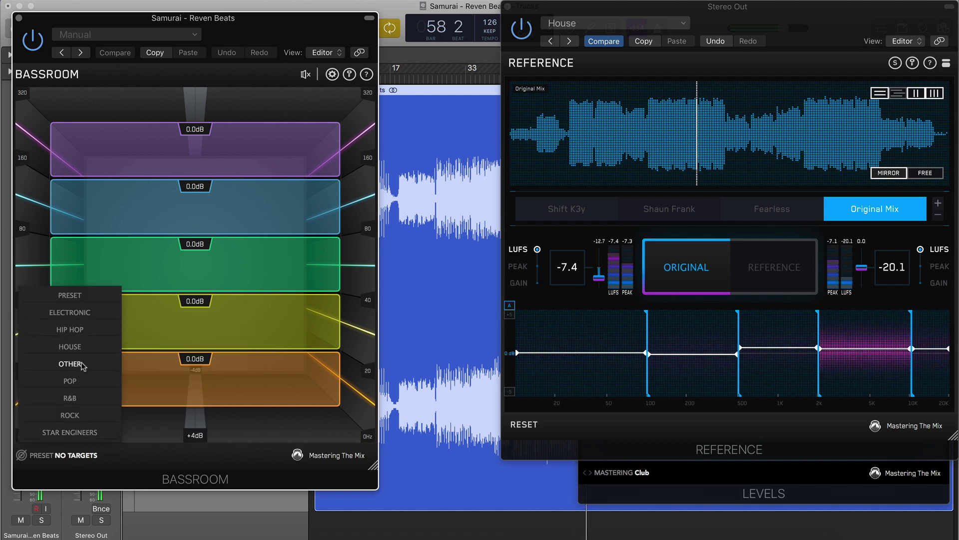
{"action": "mouse_move", "coordinate": [77, 347]}
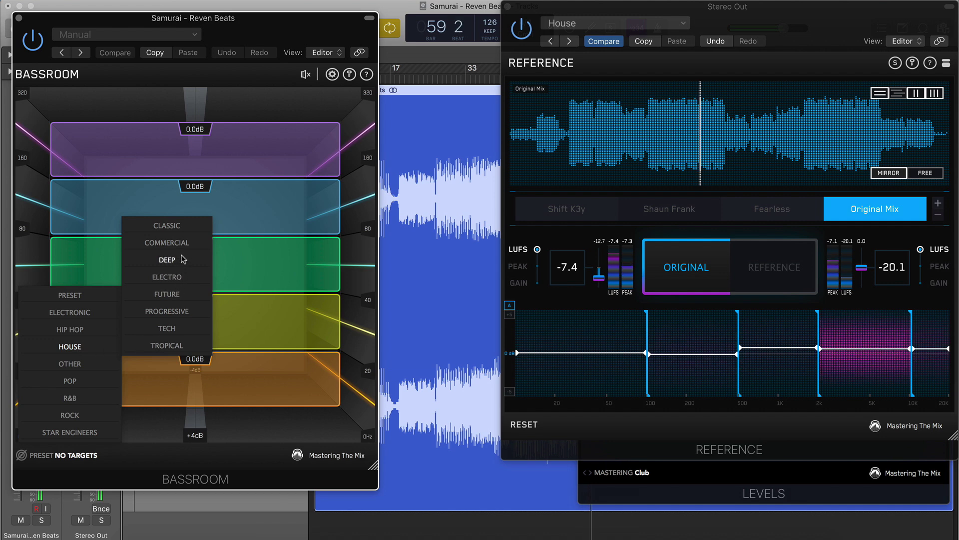
{"action": "left_click", "coordinate": [167, 294]}
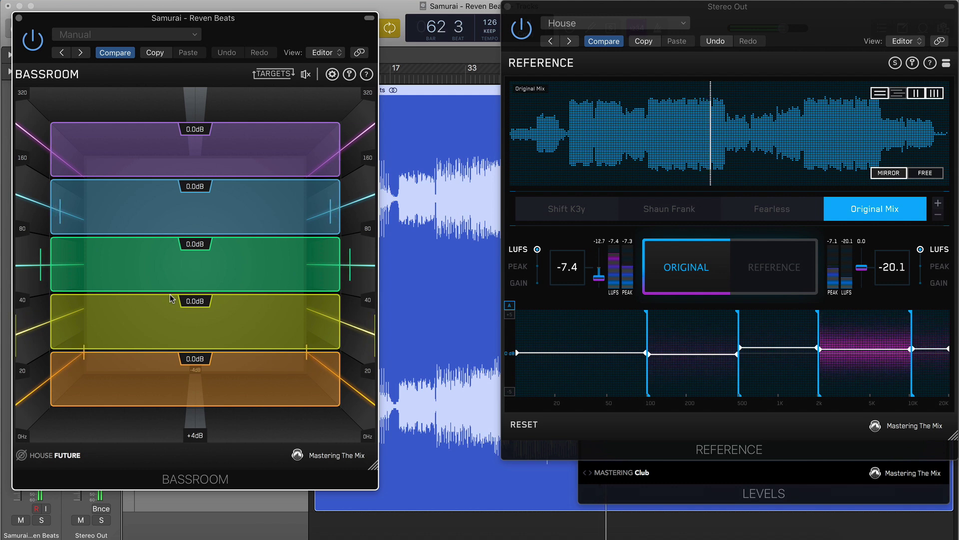
Set the BASSROOM bands to -1.0 dB at 80–160 Hz, +1.0 dB at 40–80 Hz and +4.0 dB at 20–40 Hz
{"action": "mouse_move", "coordinate": [157, 216]}
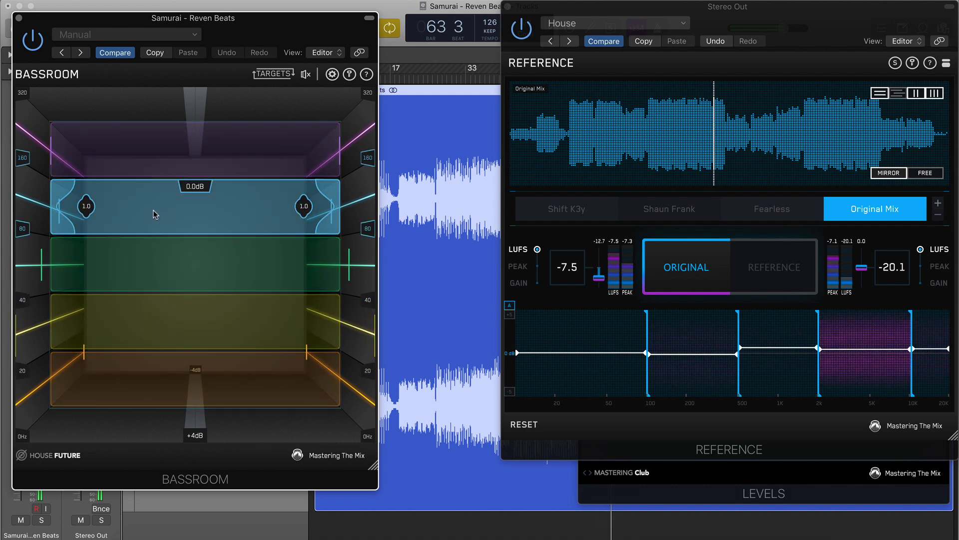
{"action": "mouse_move", "coordinate": [167, 263]}
{"action": "mouse_move", "coordinate": [152, 318]}
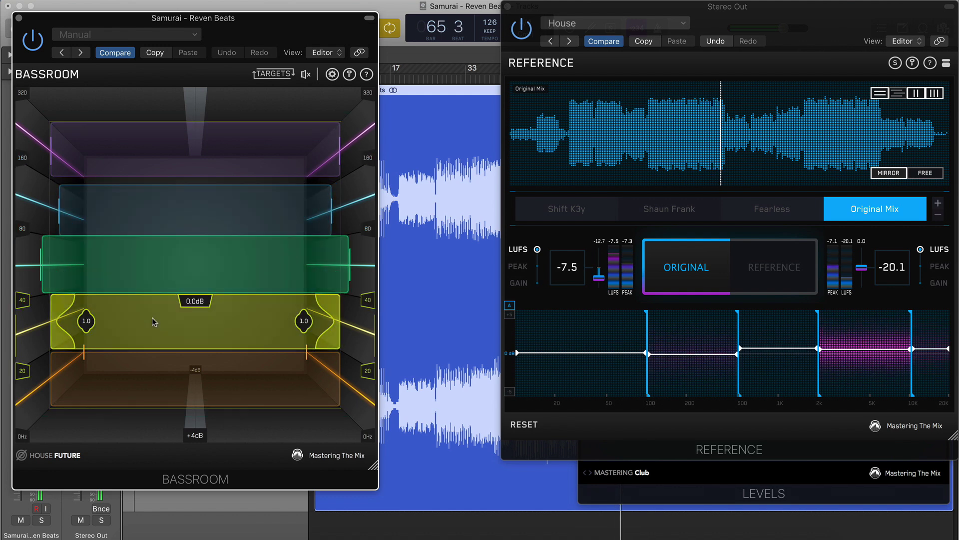
{"action": "mouse_move", "coordinate": [152, 318]}
{"action": "left_mouse_down"}
{"action": "mouse_move", "coordinate": [159, 333]}
{"action": "mouse_move", "coordinate": [165, 323]}
{"action": "left_mouse_up"}
{"action": "mouse_move", "coordinate": [302, 96]}
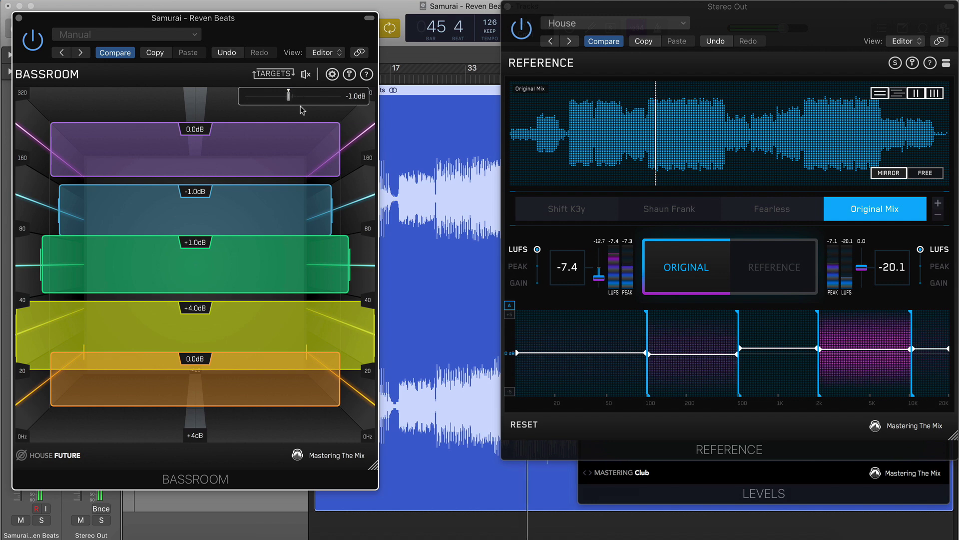
Refine BASSROOM to -1.3 dB below 20 Hz, +2.6 dB at 20–40 Hz and -0.9 dB at 80–160 Hz, comparing against its bypass
{"action": "mouse_move", "coordinate": [256, 318]}
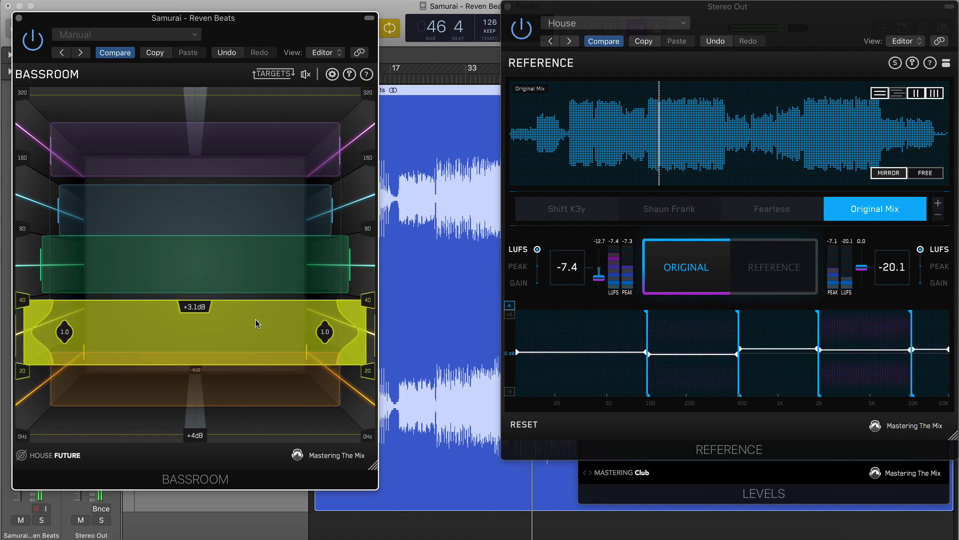
{"action": "mouse_move", "coordinate": [306, 76]}
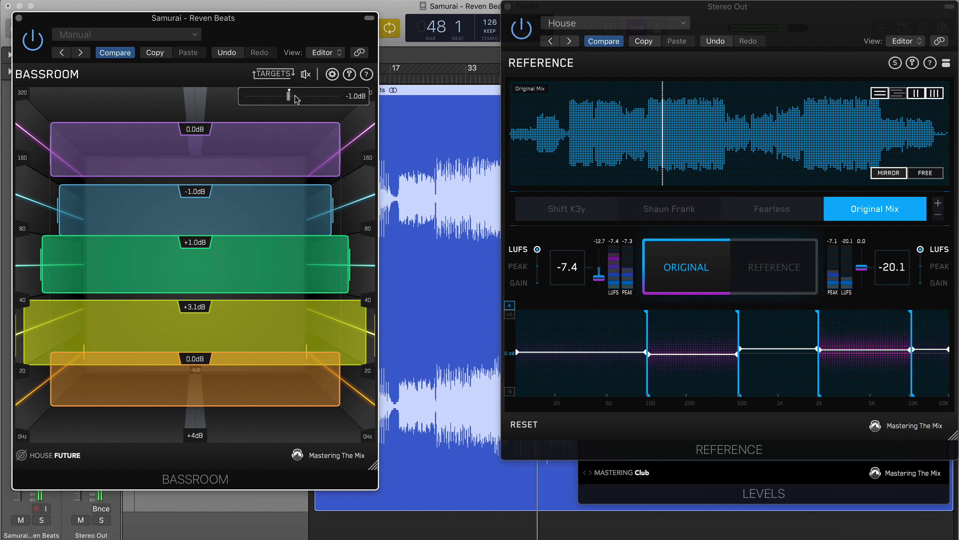
{"action": "left_click_drag", "start_coordinate": [256, 314], "coordinate": [248, 394]}
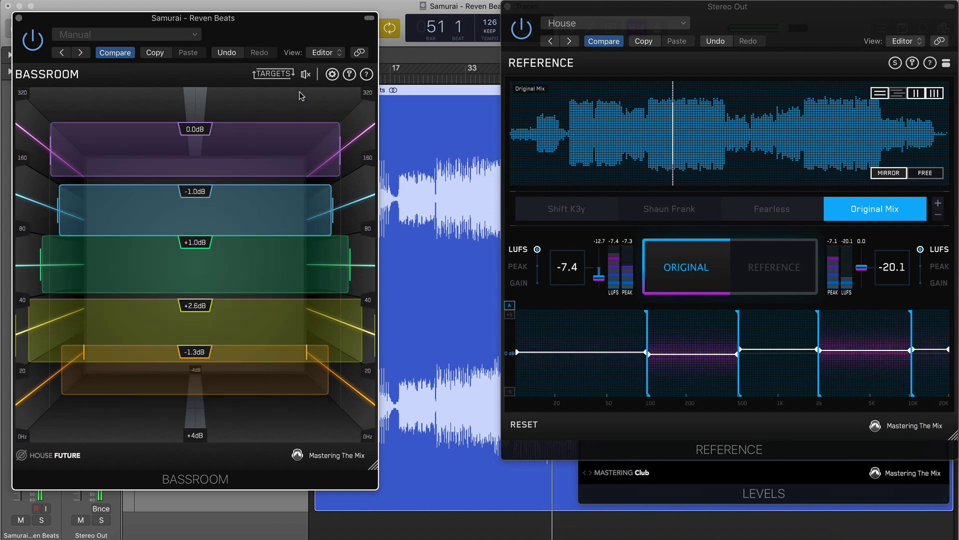
{"action": "left_click", "coordinate": [306, 76]}
{"action": "left_click", "coordinate": [306, 76]}
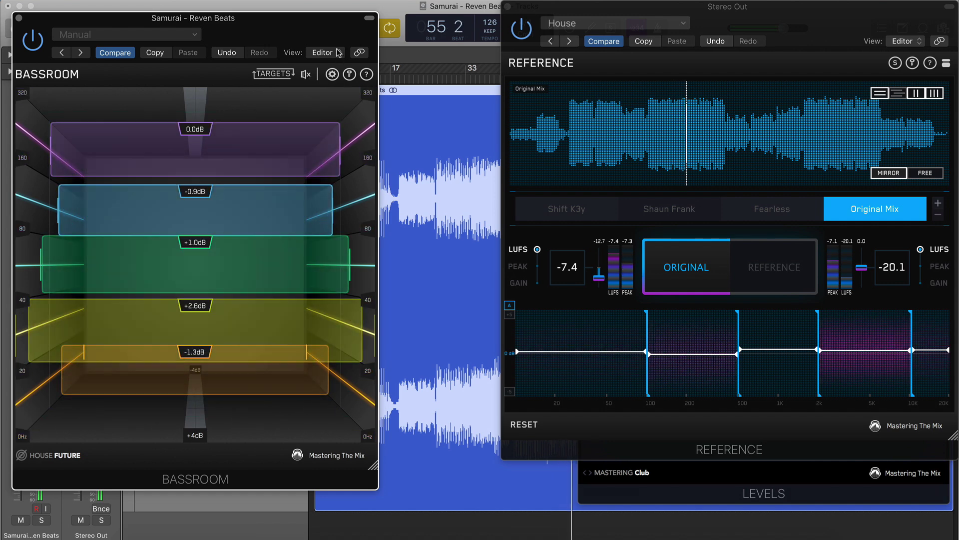
Reset the BASSROOM 80–160 Hz band to 0 dB and load the Dance-Pop Guru target from the Star Engineers category
{"action": "mouse_move", "coordinate": [307, 78]}
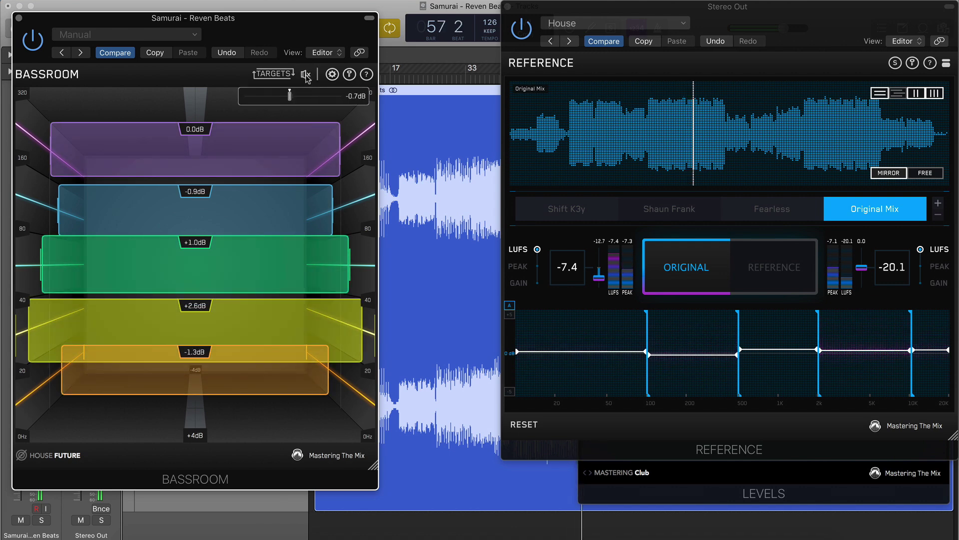
{"action": "double_click", "coordinate": [236, 214]}
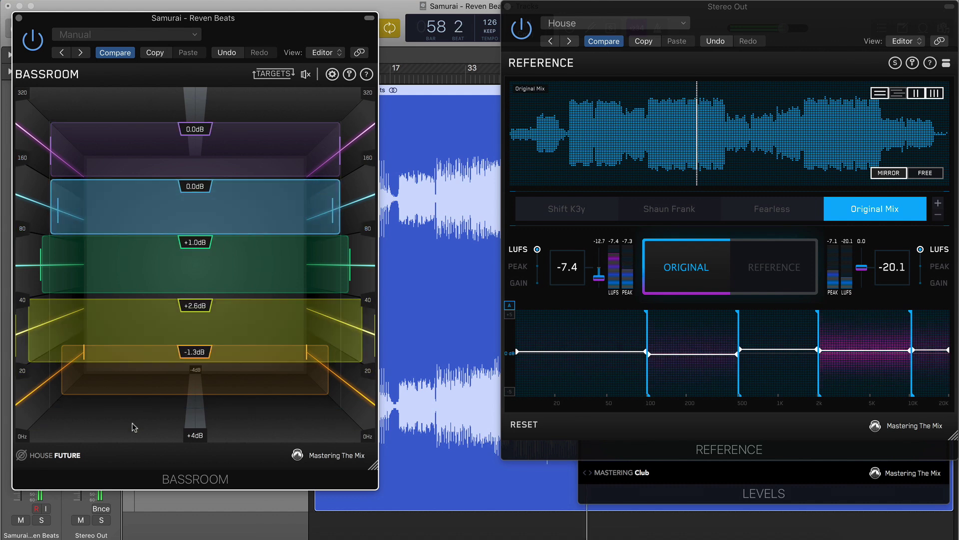
{"action": "left_click", "coordinate": [55, 457]}
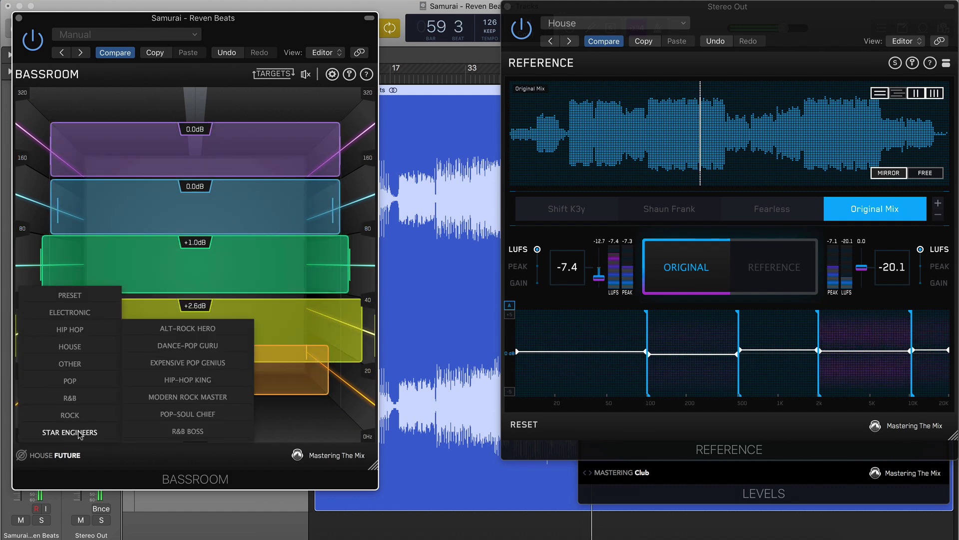
{"action": "left_click", "coordinate": [202, 346]}
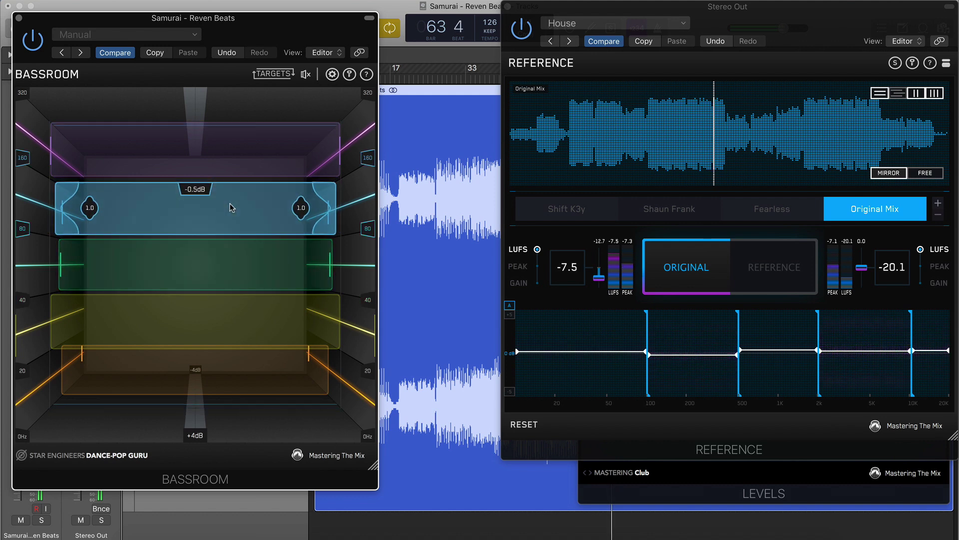
Set the BASSROOM 80–160 Hz and 40–80 Hz bands to -1.1 dB each, with the output gain at 0.3 dB
{"action": "scroll", "coordinate": [227, 313], "scroll_direction": "up", "scroll_amount": 5}
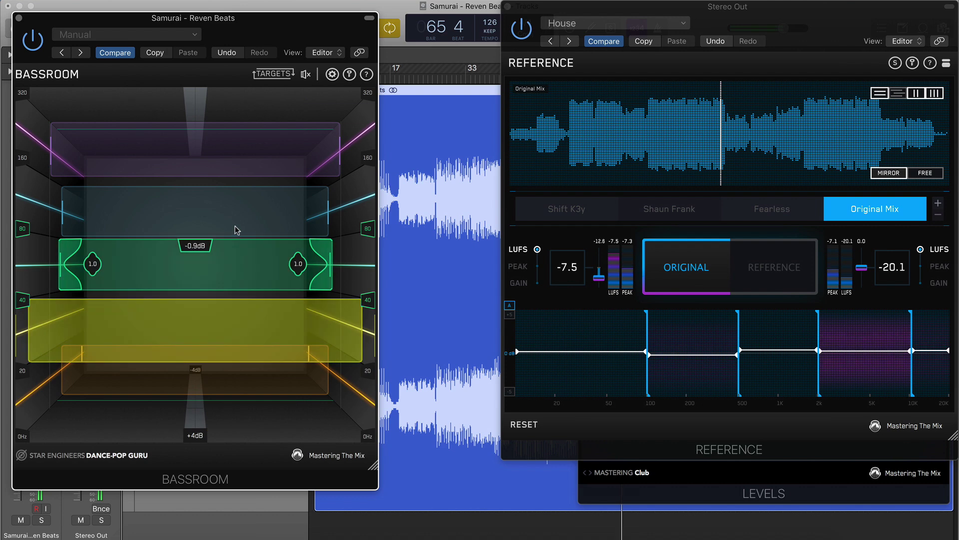
{"action": "mouse_move", "coordinate": [301, 98]}
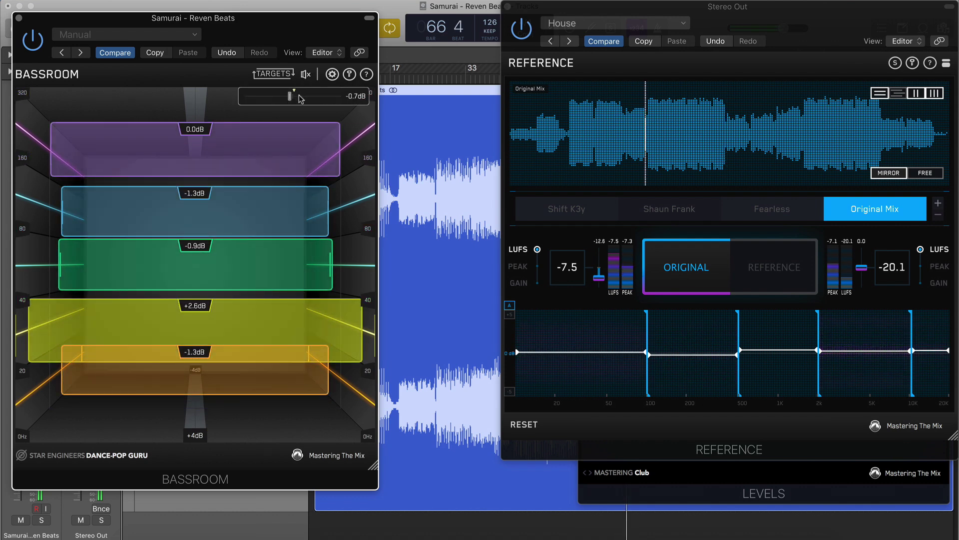
{"action": "scroll", "coordinate": [300, 98], "scroll_direction": "up", "scroll_amount": 2}
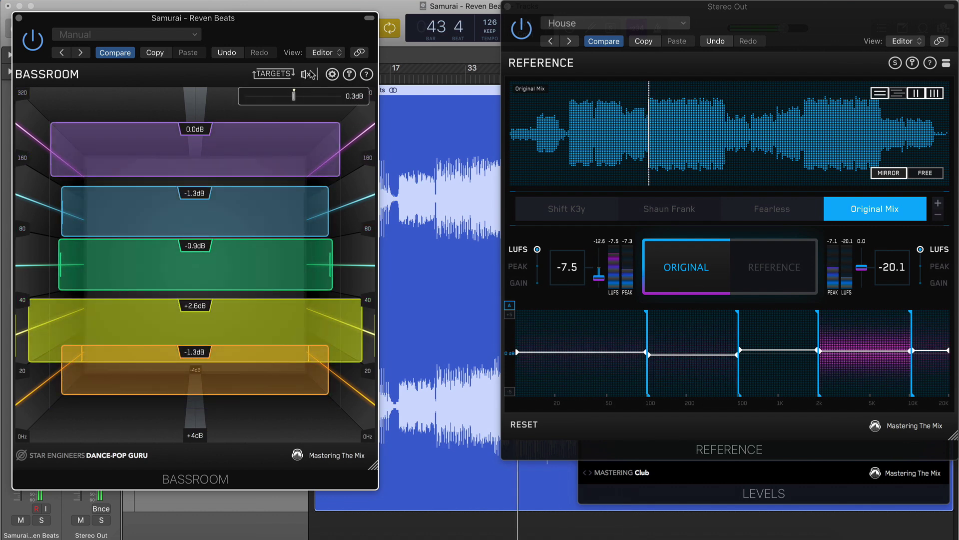
{"action": "left_click", "coordinate": [306, 75]}
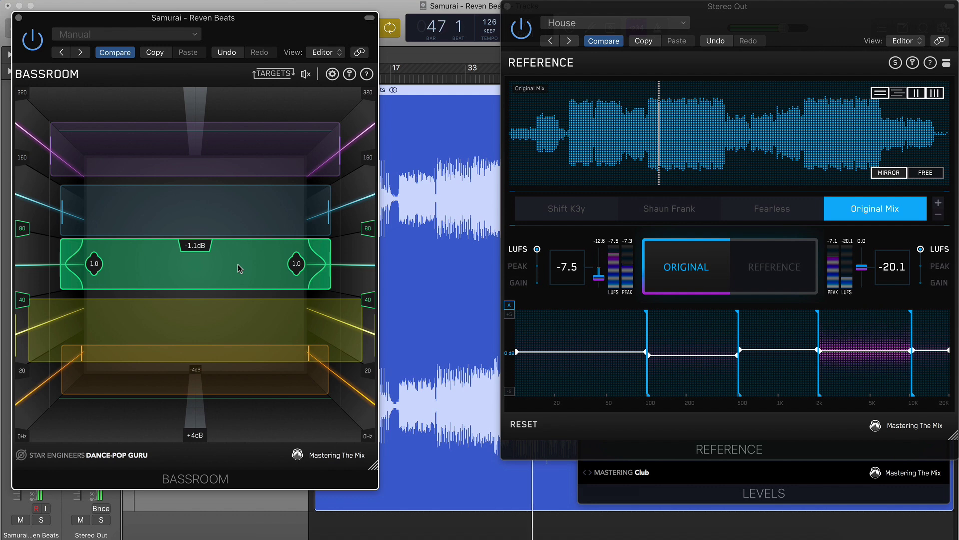
Compare the processed master repeatedly with the Original Mix in REFERENCE
{"action": "left_click", "coordinate": [777, 265]}
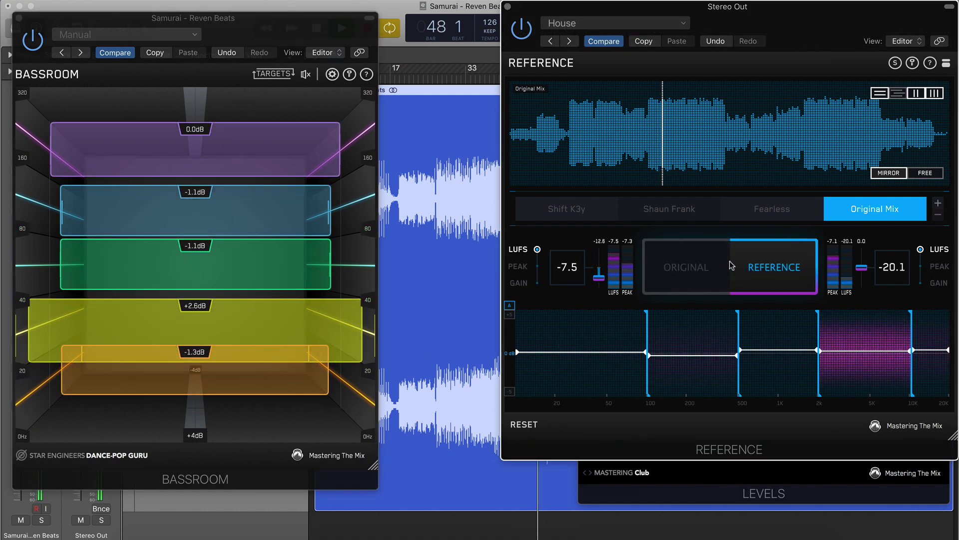
{"action": "left_click", "coordinate": [702, 267]}
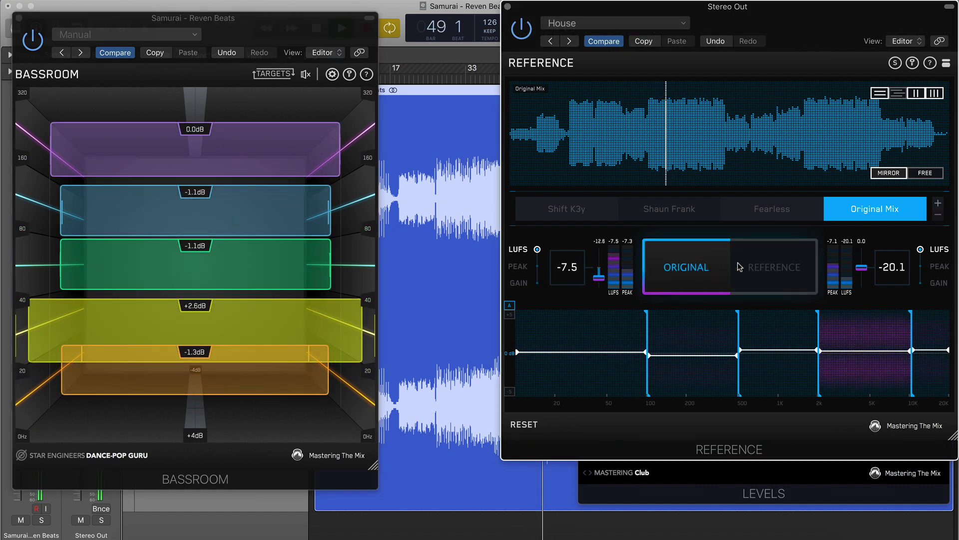
{"action": "left_click", "coordinate": [769, 267]}
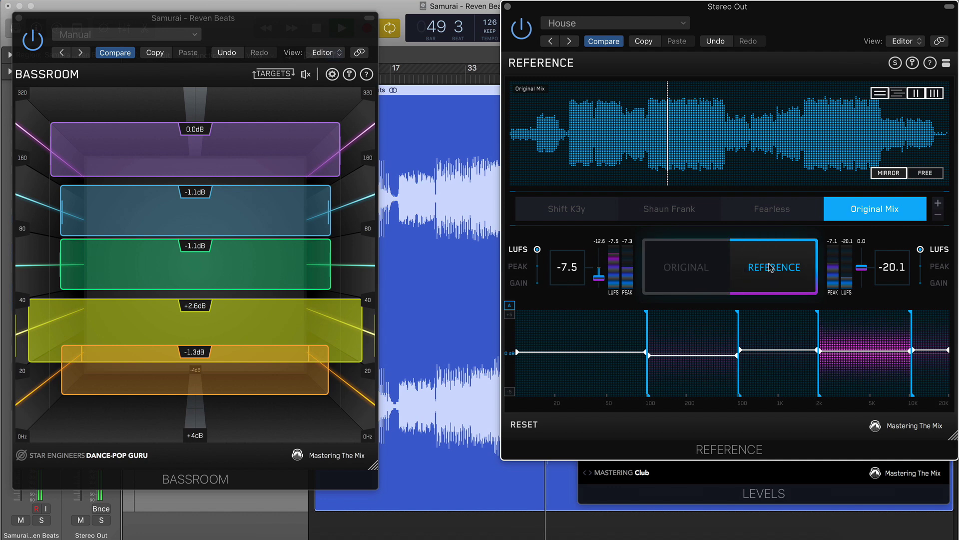
{"action": "left_click", "coordinate": [703, 257]}
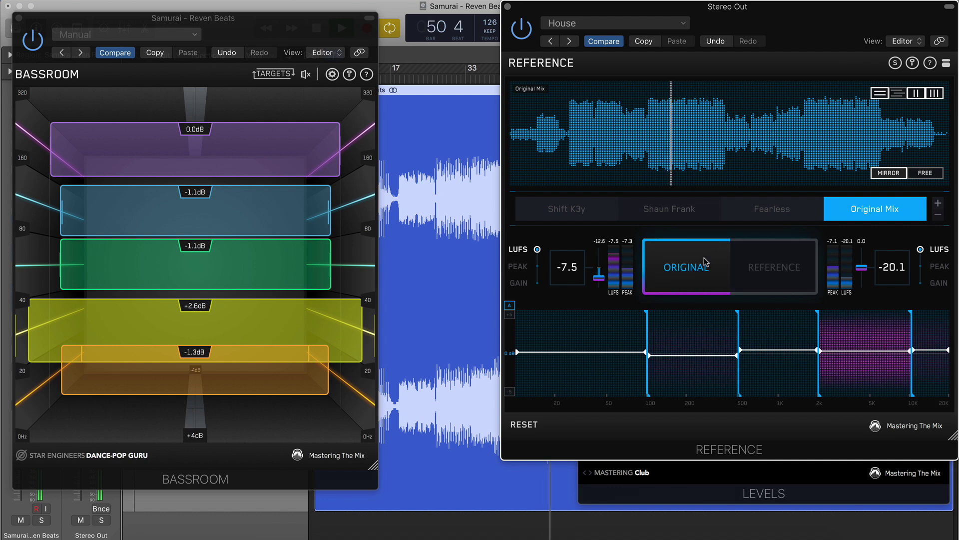
{"action": "left_click", "coordinate": [755, 255]}
{"action": "left_click", "coordinate": [707, 257]}
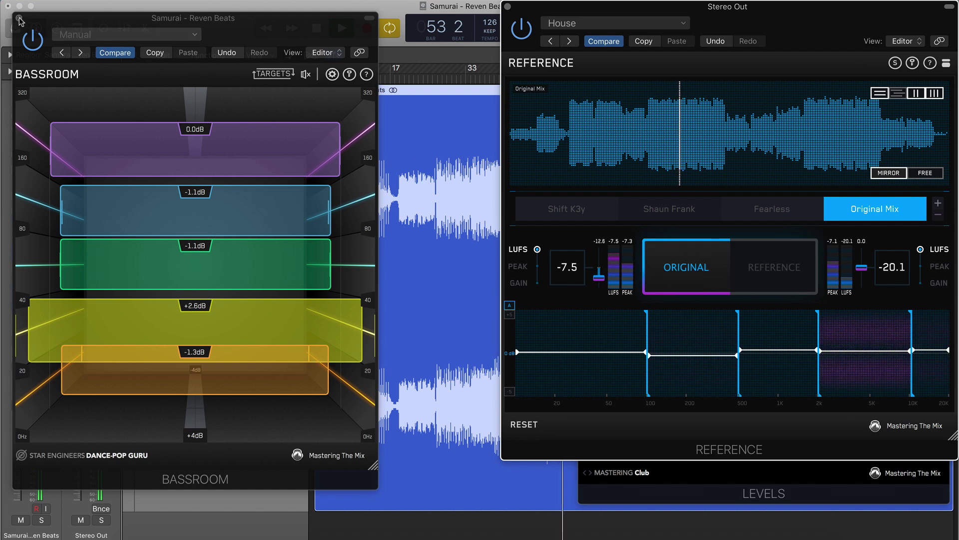
Close BASSROOM and compare the master with the Shaun Frank track in REFERENCE
{"action": "key", "text": "super+w"}
{"action": "left_click", "coordinate": [672, 210]}
{"action": "left_click", "coordinate": [788, 279]}
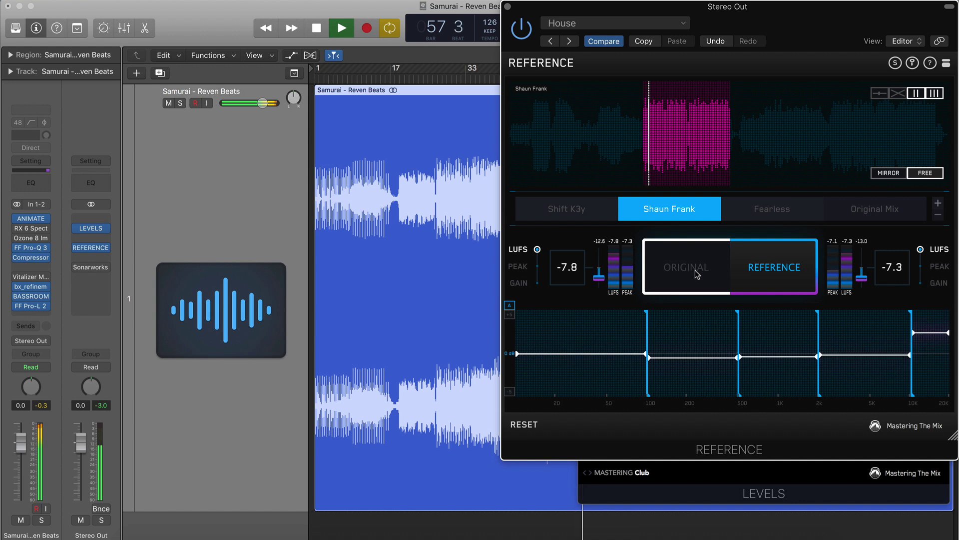
Compare the master with the Fearless track in REFERENCE, also with only the range above 10 kHz soloed
{"action": "left_click", "coordinate": [772, 209]}
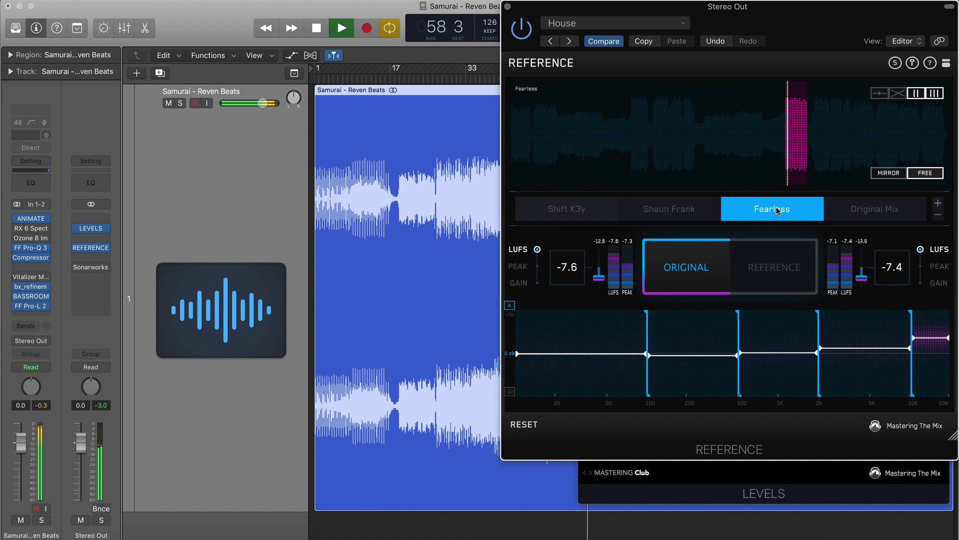
{"action": "left_click", "coordinate": [690, 267]}
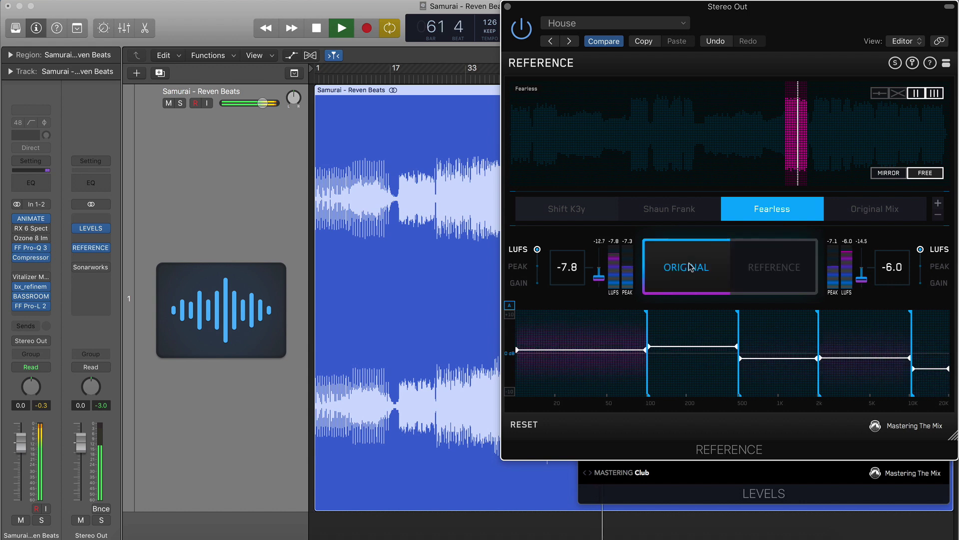
{"action": "left_click", "coordinate": [690, 266]}
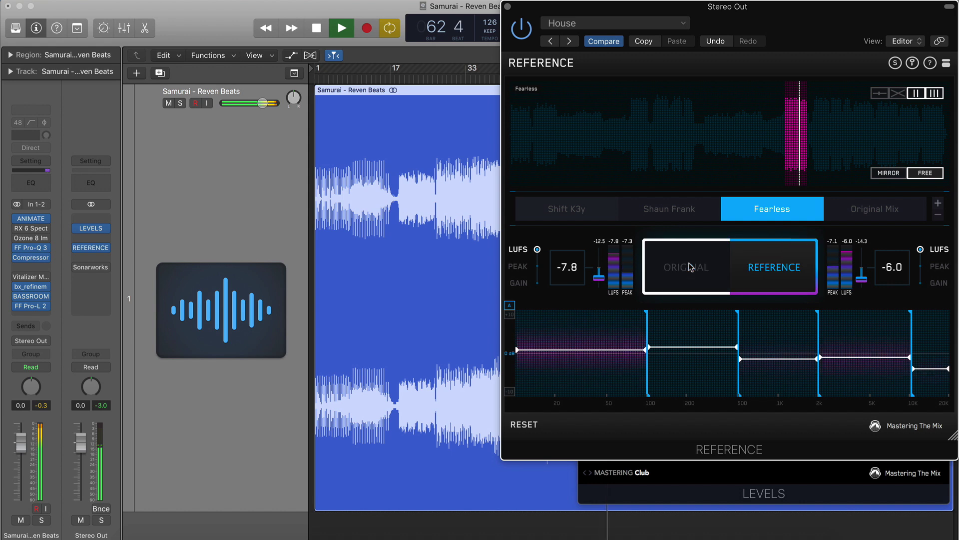
{"action": "left_click", "coordinate": [690, 266]}
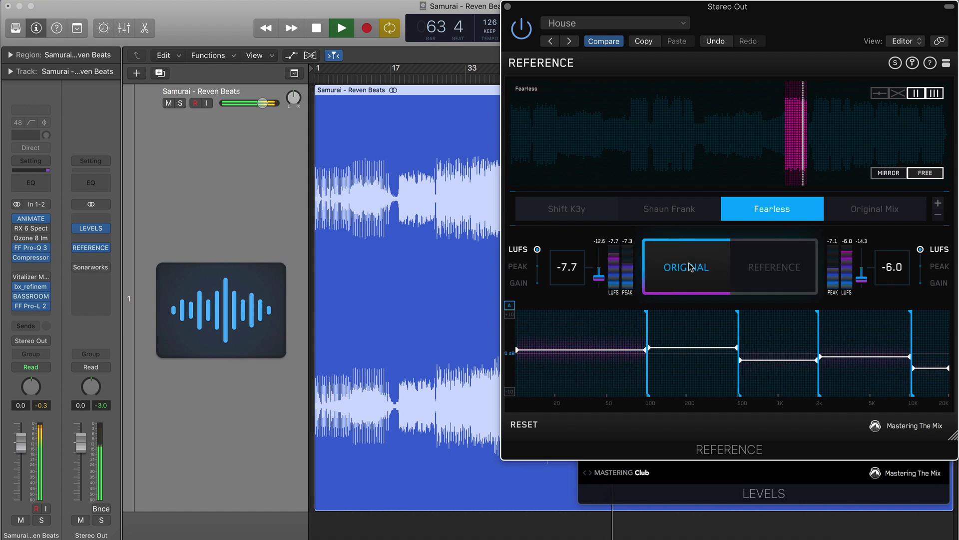
{"action": "left_click", "coordinate": [690, 267]}
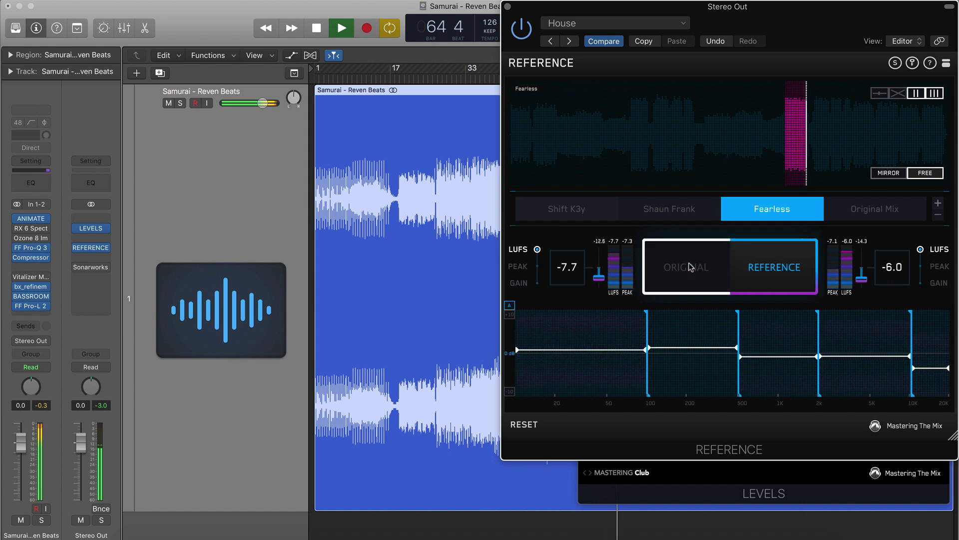
{"action": "left_click", "coordinate": [690, 267]}
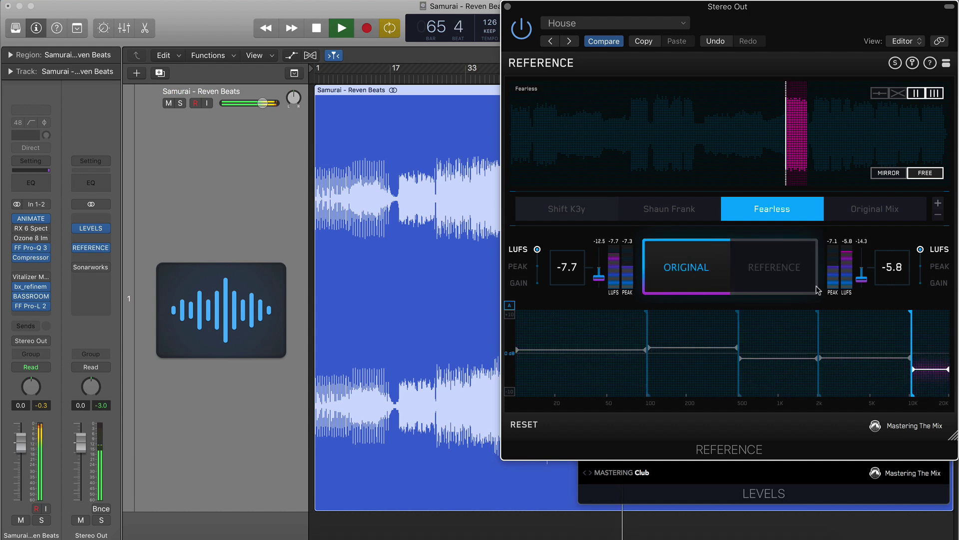
{"action": "left_click", "coordinate": [774, 270]}
{"action": "left_click", "coordinate": [774, 270]}
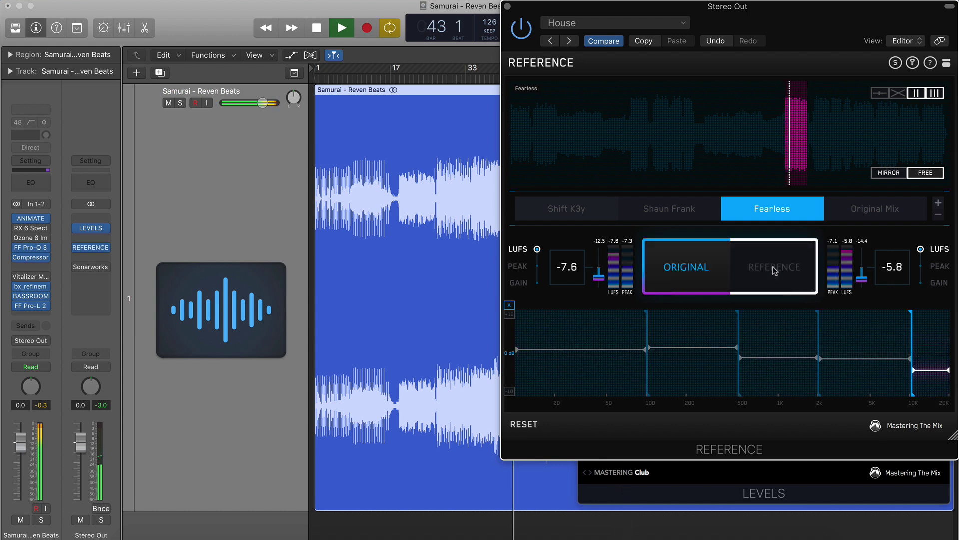
{"action": "left_click", "coordinate": [774, 271]}
Compare the master with the Shaun Frank track and again with the Original Mix in REFERENCE
{"action": "left_click", "coordinate": [684, 209]}
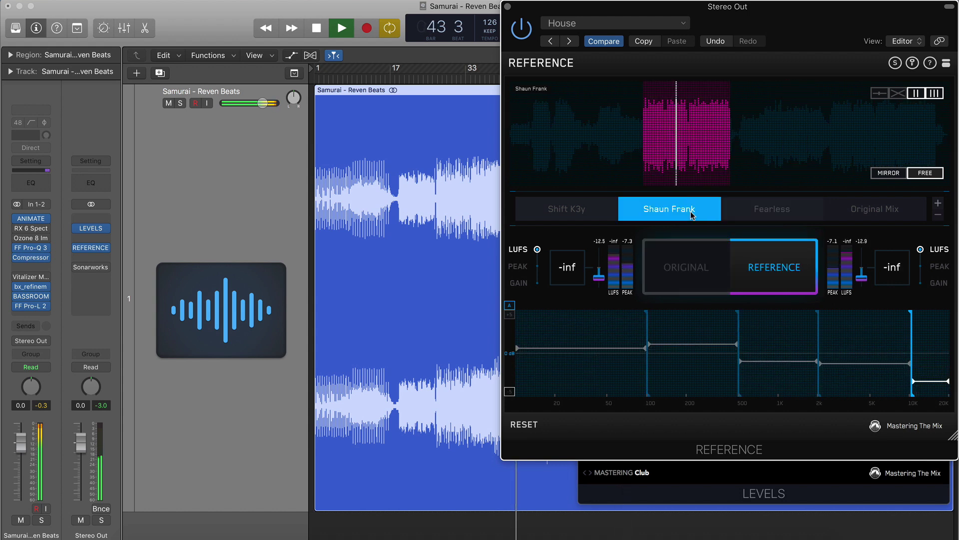
{"action": "left_click", "coordinate": [748, 261]}
{"action": "left_click", "coordinate": [750, 254]}
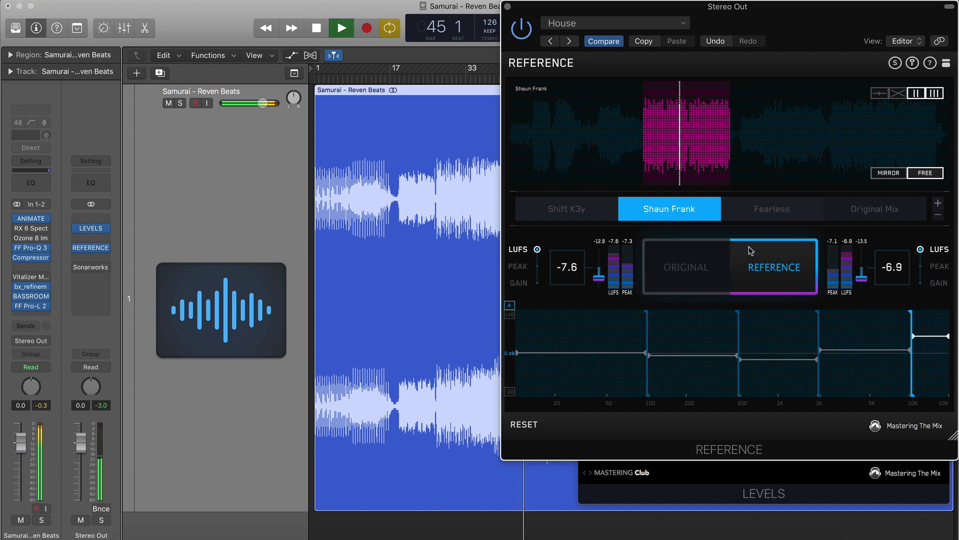
{"action": "left_click", "coordinate": [732, 265]}
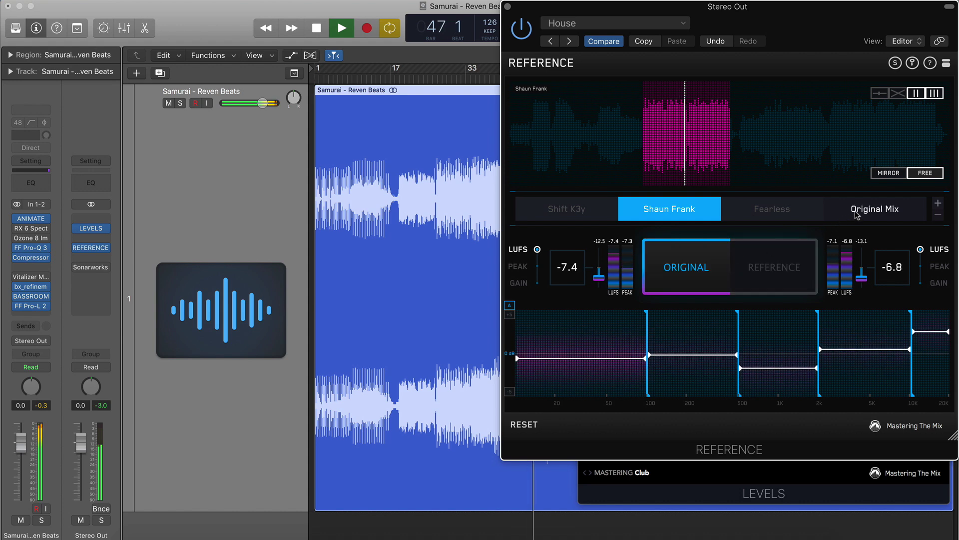
{"action": "left_click", "coordinate": [858, 214]}
{"action": "left_click", "coordinate": [752, 265]}
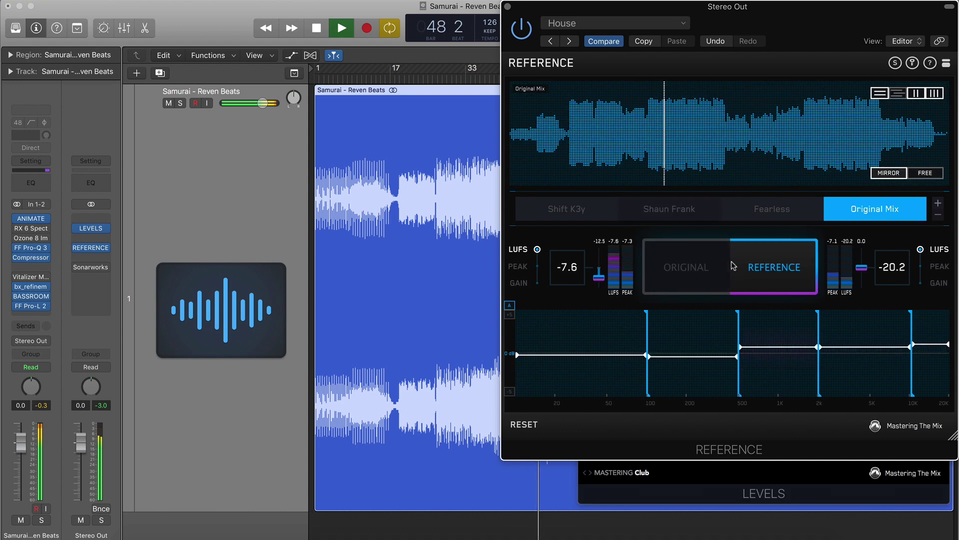
{"action": "left_click", "coordinate": [699, 269]}
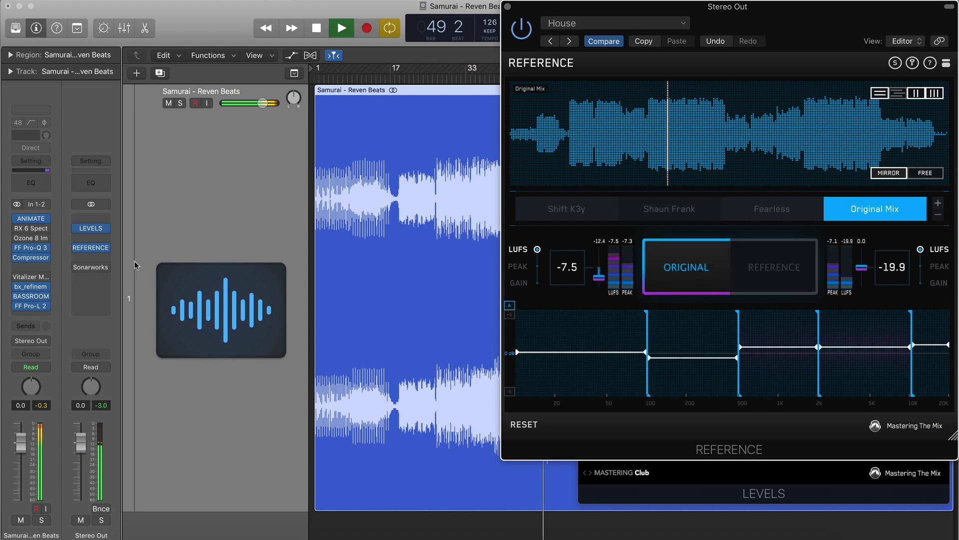
Open Pro-Q 3 on the Samurai track, add a bell cut of nearly 2 dB around 10 kHz, and set the display range to 3 dB
{"action": "left_click", "coordinate": [31, 248]}
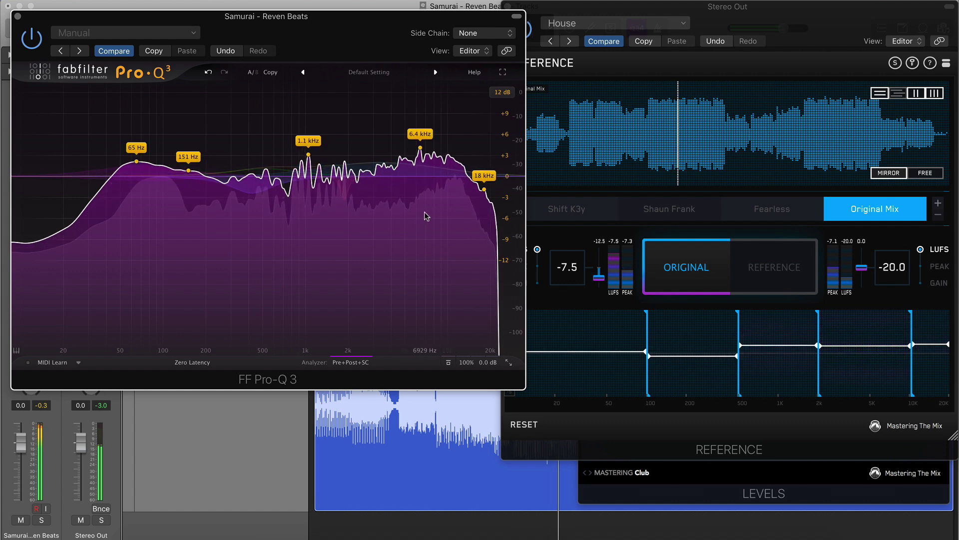
{"action": "mouse_move", "coordinate": [437, 119]}
{"action": "left_click", "coordinate": [439, 174]}
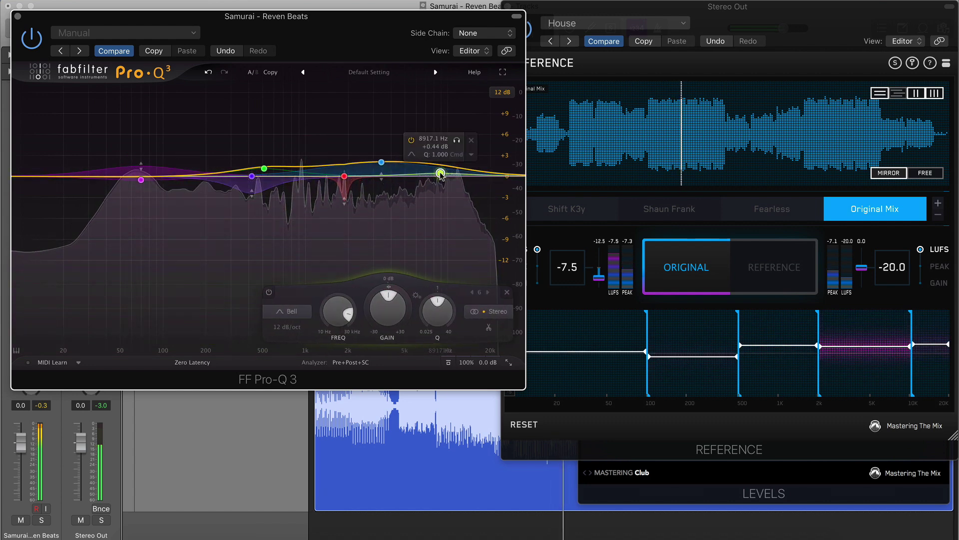
{"action": "left_click_drag", "start_coordinate": [447, 190], "coordinate": [449, 189]}
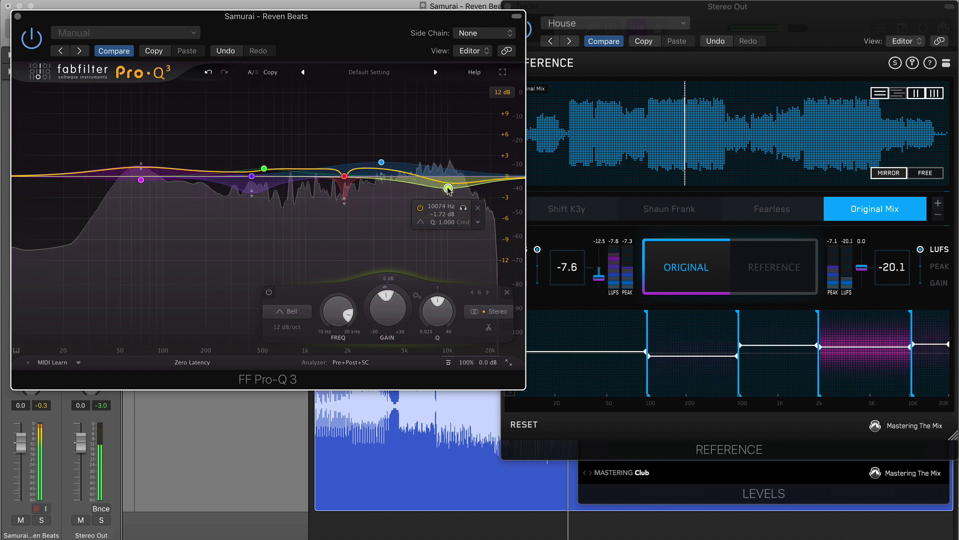
{"action": "left_click", "coordinate": [503, 93]}
{"action": "left_click", "coordinate": [509, 106]}
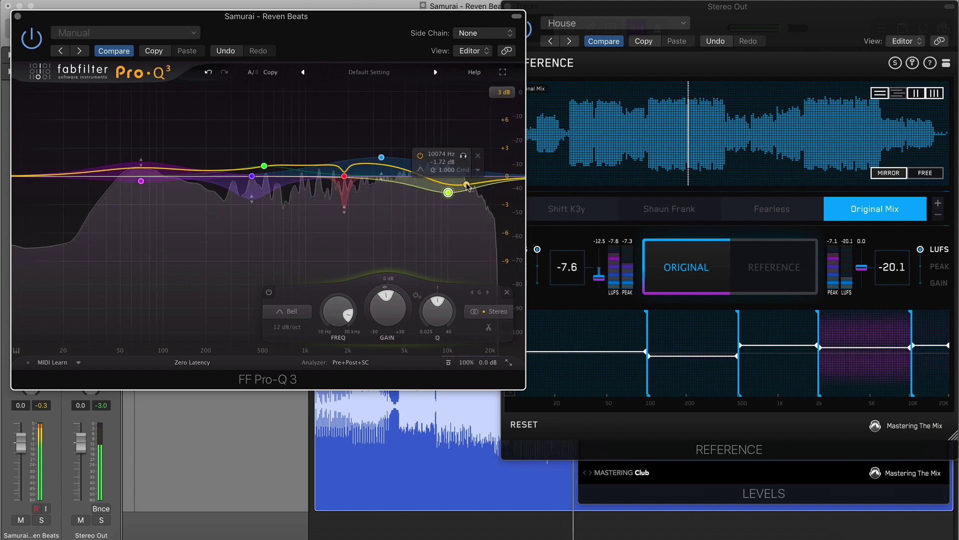
{"action": "left_click_drag", "start_coordinate": [447, 218], "coordinate": [453, 227]}
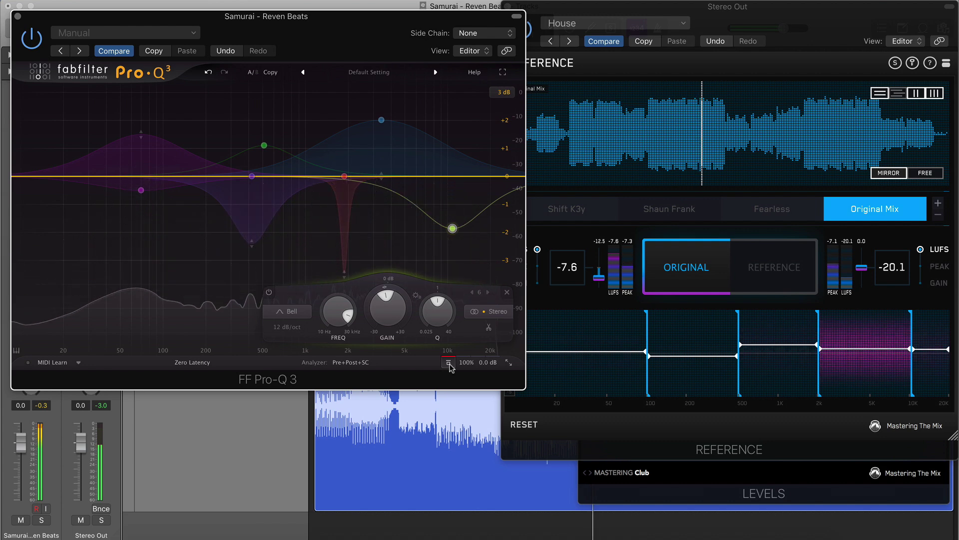
Compare the new high-frequency bell band bypassed and active, and set its gain to -0.50 dB
{"action": "left_click", "coordinate": [268, 292]}
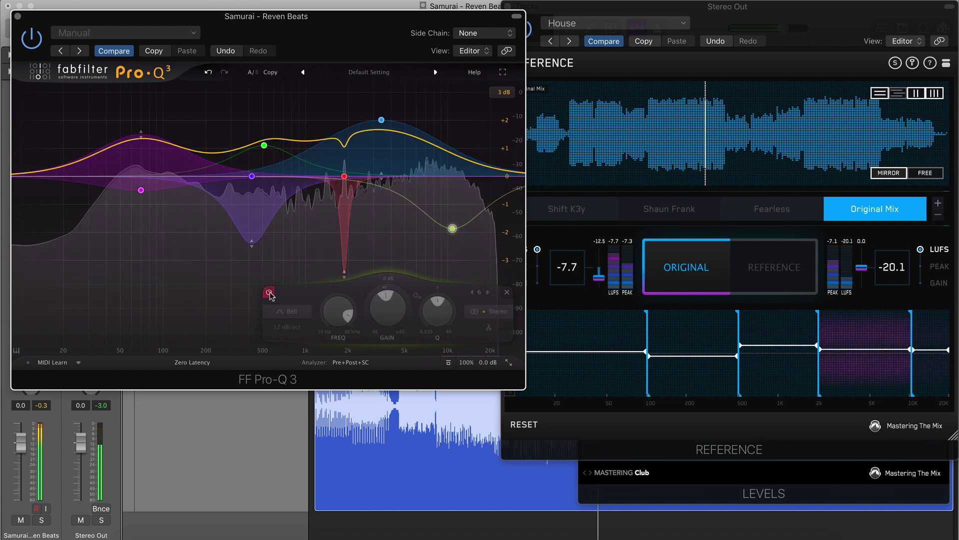
{"action": "left_click", "coordinate": [269, 293]}
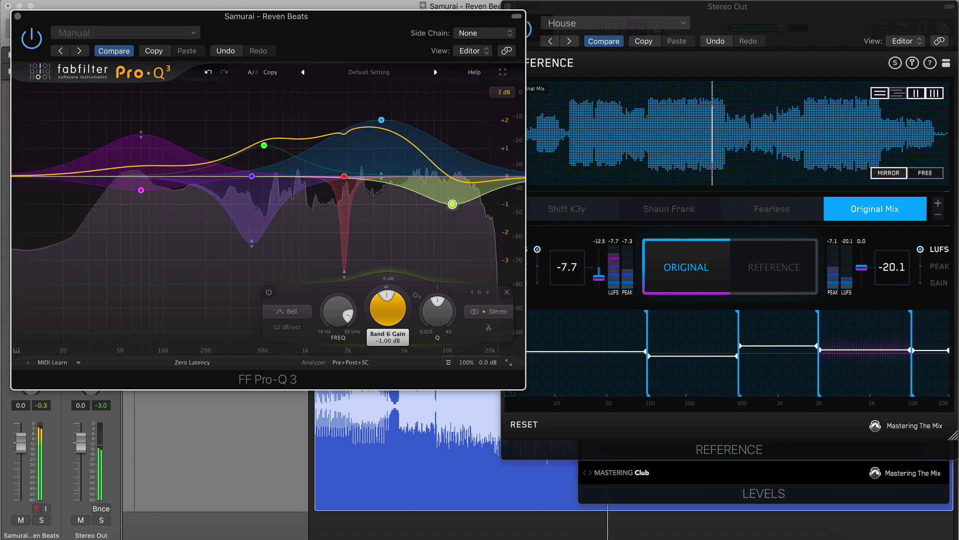
{"action": "double_click", "coordinate": [397, 294]}
{"action": "type", "text": "-0."}
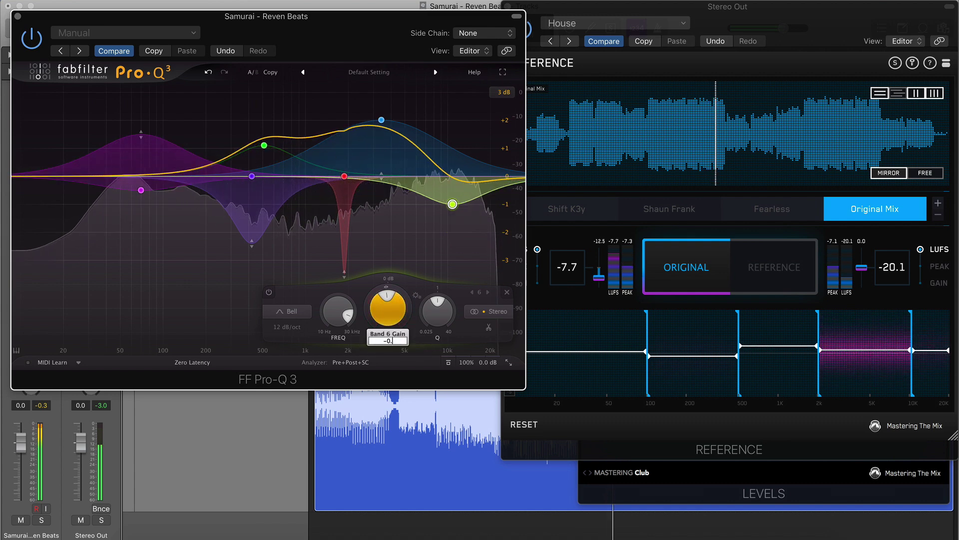
{"action": "type", "text": "50 dB"}
{"action": "key", "text": "Return"}
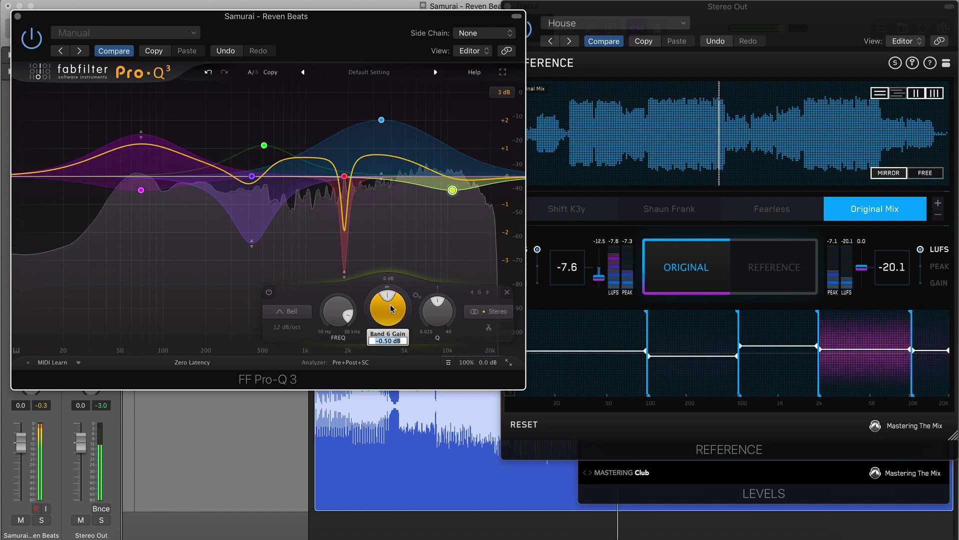
Set the high-frequency bell band's gain to -1.00 dB and its dynamic range to -0.5 dB in Pro-Q 3
{"action": "left_click_drag", "start_coordinate": [393, 308], "coordinate": [392, 313]}
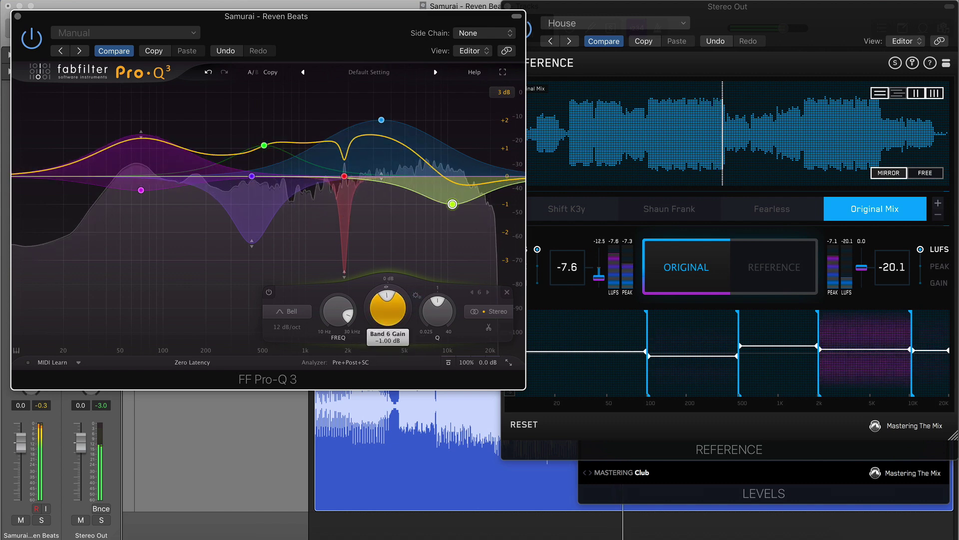
{"action": "double_click", "coordinate": [388, 285]}
{"action": "type", "text": "-0."}
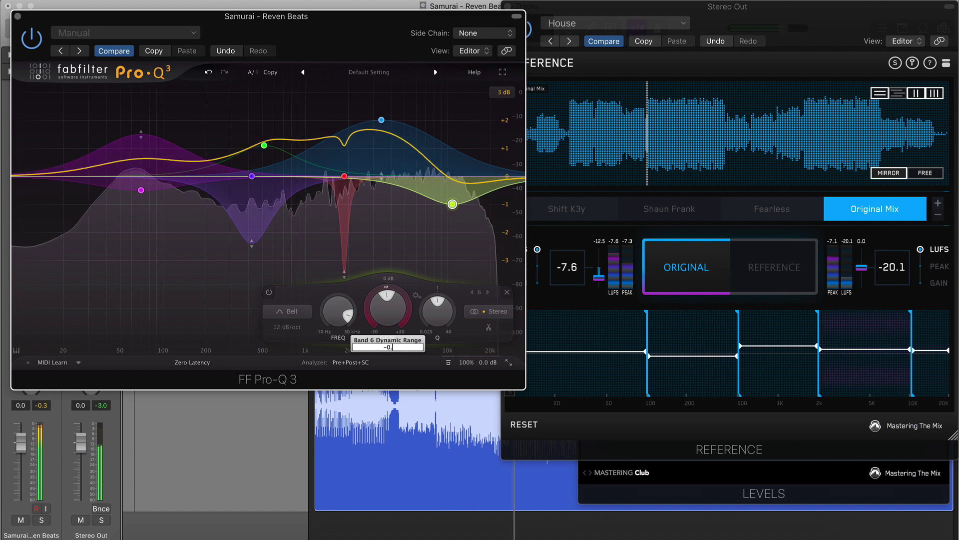
{"action": "type", "text": "5"}
{"action": "key", "text": "Return"}
Compare the master with the Original Mix in REFERENCE to judge the dynamic high-frequency band
{"action": "left_click", "coordinate": [753, 268]}
{"action": "left_click", "coordinate": [696, 271]}
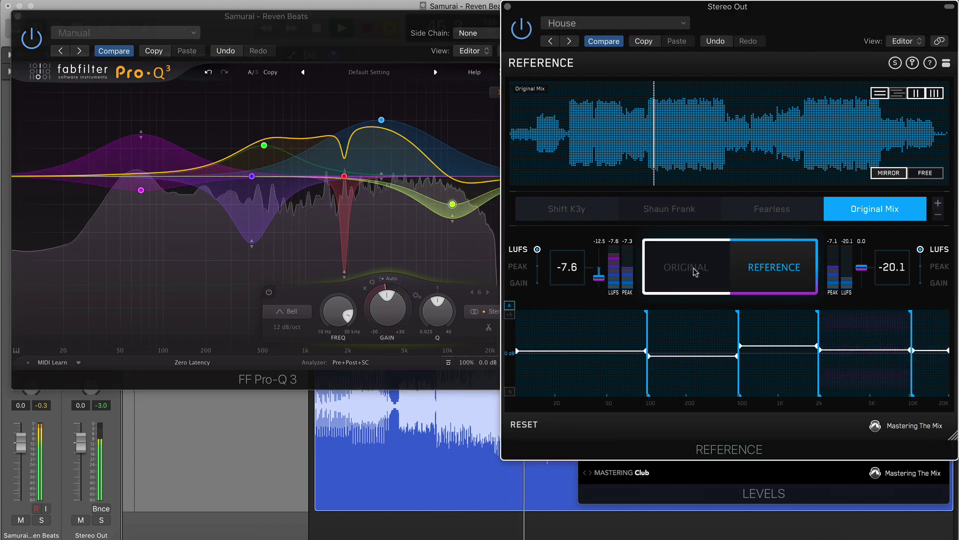
{"action": "left_click", "coordinate": [696, 271]}
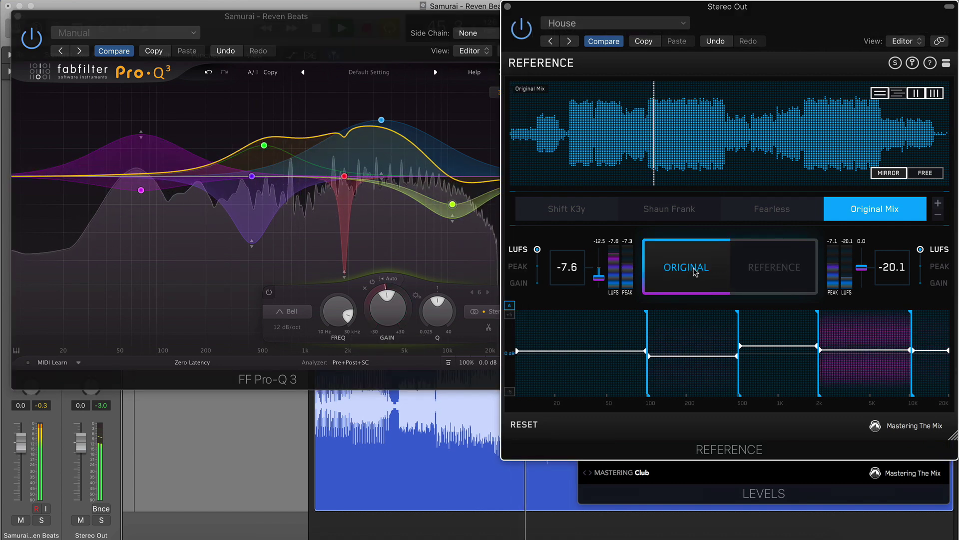
{"action": "left_click", "coordinate": [770, 263]}
{"action": "left_click", "coordinate": [687, 267]}
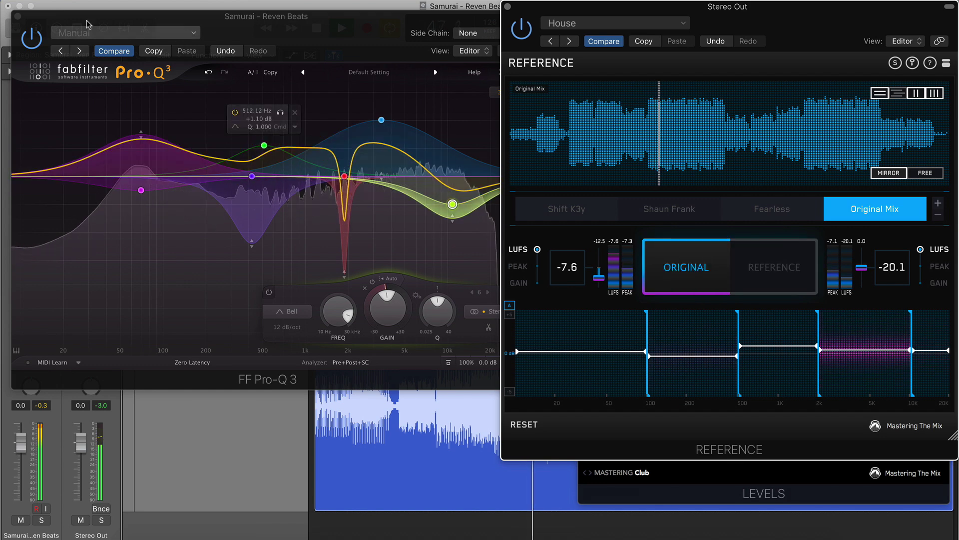
Replace Pro-Q 3 with Ozone 8 Imager, set crossovers to 344 Hz and 1.05 kHz, and widen Band 3 to 74.7 and Band 4 to 48.1
{"action": "left_click", "coordinate": [17, 18]}
{"action": "left_click", "coordinate": [29, 242]}
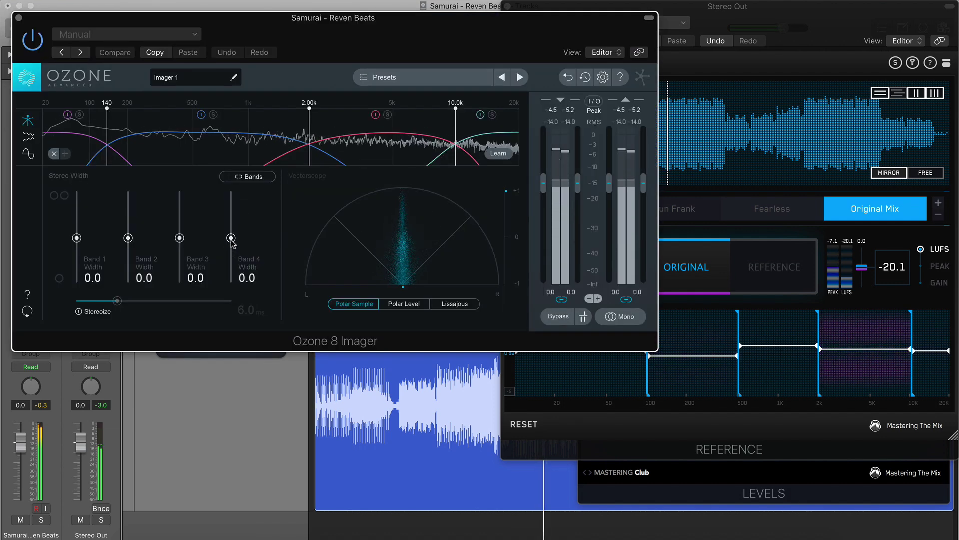
{"action": "left_click_drag", "start_coordinate": [231, 238], "coordinate": [231, 193]}
{"action": "left_click_drag", "start_coordinate": [179, 238], "coordinate": [179, 193]}
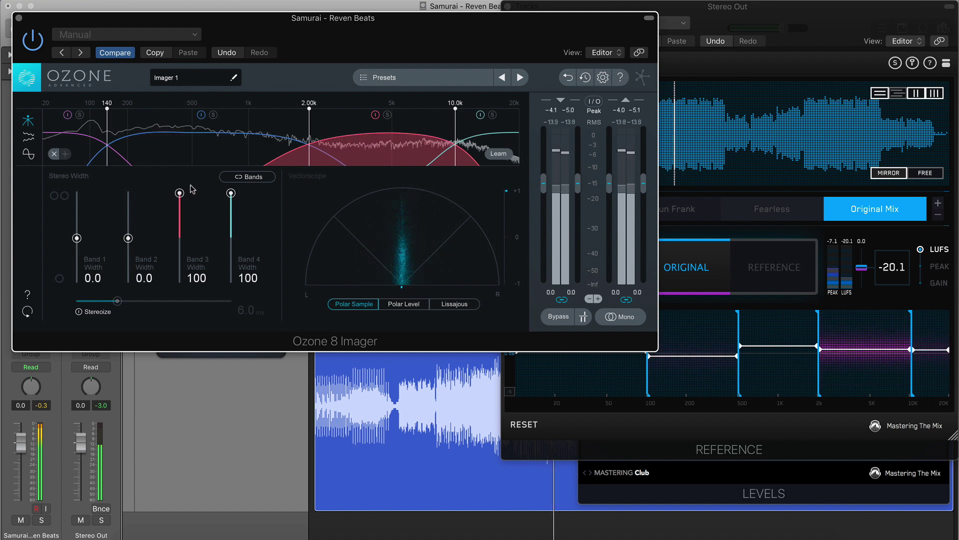
{"action": "left_click_drag", "start_coordinate": [307, 135], "coordinate": [253, 134]}
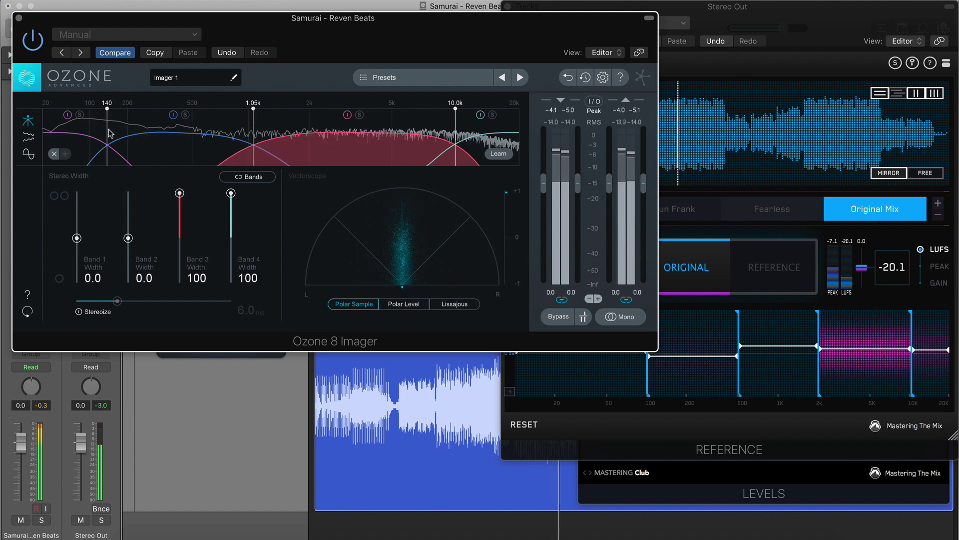
{"action": "left_click_drag", "start_coordinate": [133, 130], "coordinate": [164, 133]}
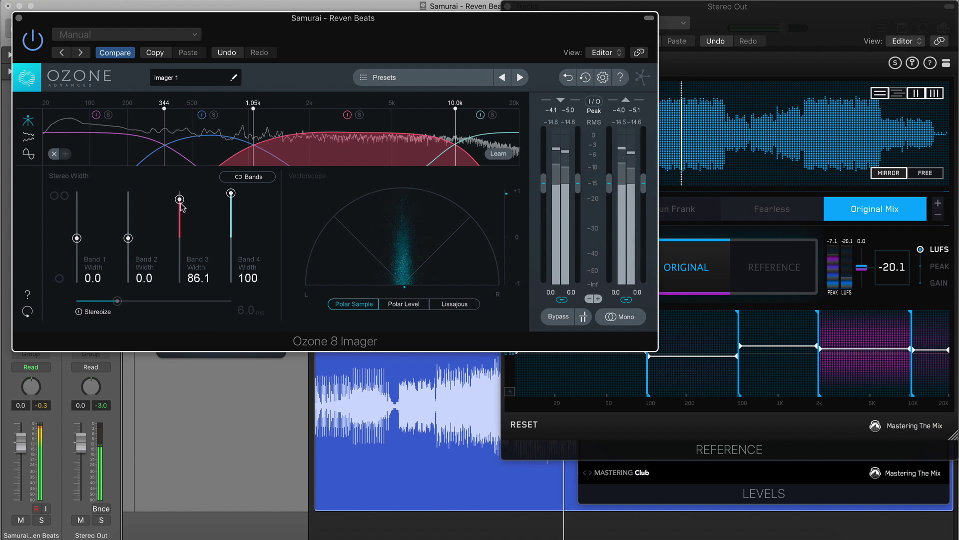
{"action": "left_click_drag", "start_coordinate": [229, 218], "coordinate": [230, 220]}
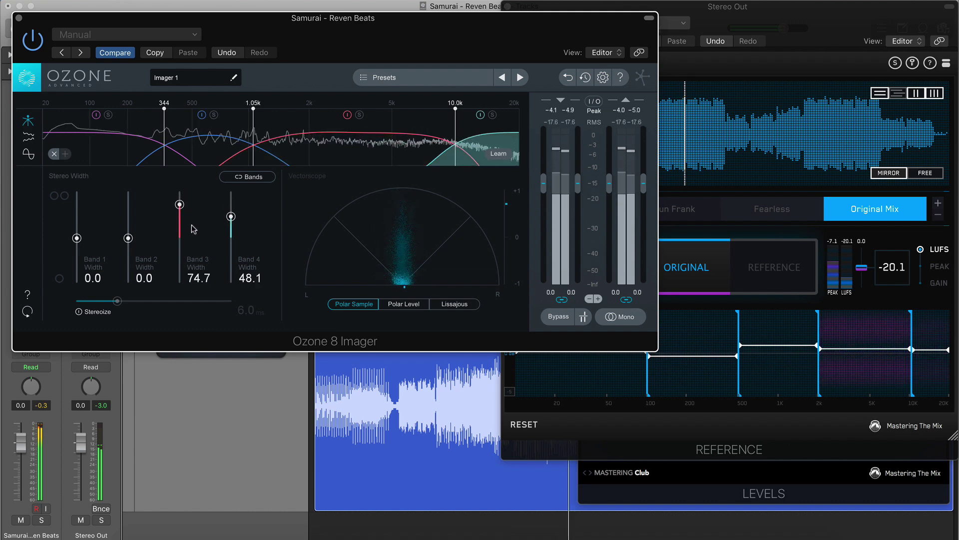
Set the Imager's lower crossovers to 125 and 495 Hz and the widths to -55.7 for Band 1, 38.0 for Band 2 and 44.3 for Band 3
{"action": "left_click_drag", "start_coordinate": [128, 238], "coordinate": [128, 216]}
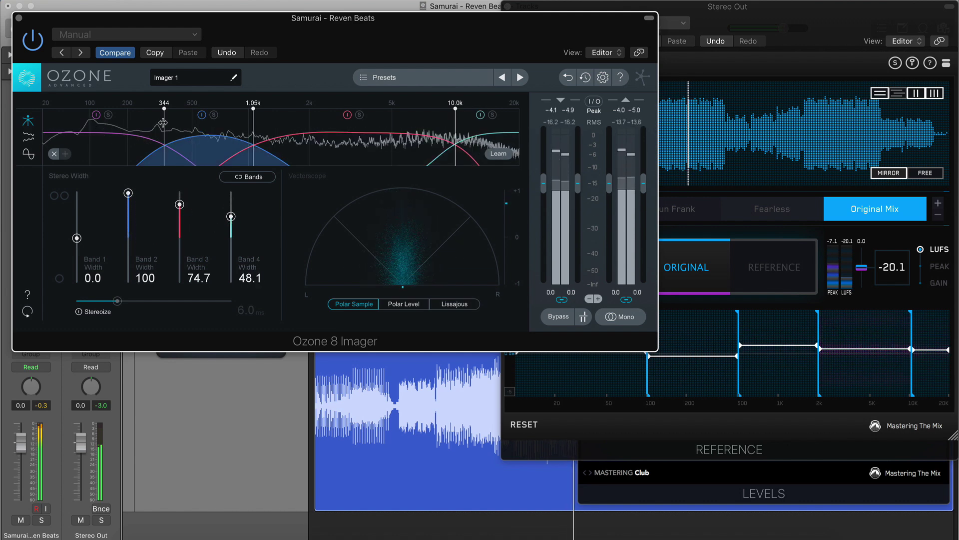
{"action": "left_click_drag", "start_coordinate": [144, 122], "coordinate": [95, 118]}
{"action": "left_click_drag", "start_coordinate": [256, 128], "coordinate": [194, 128]}
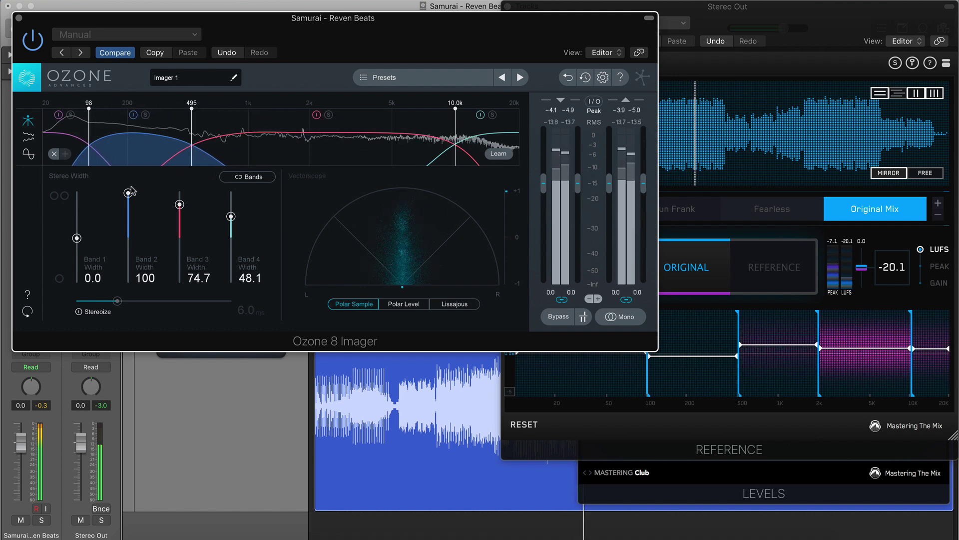
{"action": "left_click_drag", "start_coordinate": [128, 206], "coordinate": [129, 225]}
{"action": "left_click_drag", "start_coordinate": [180, 205], "coordinate": [181, 209]}
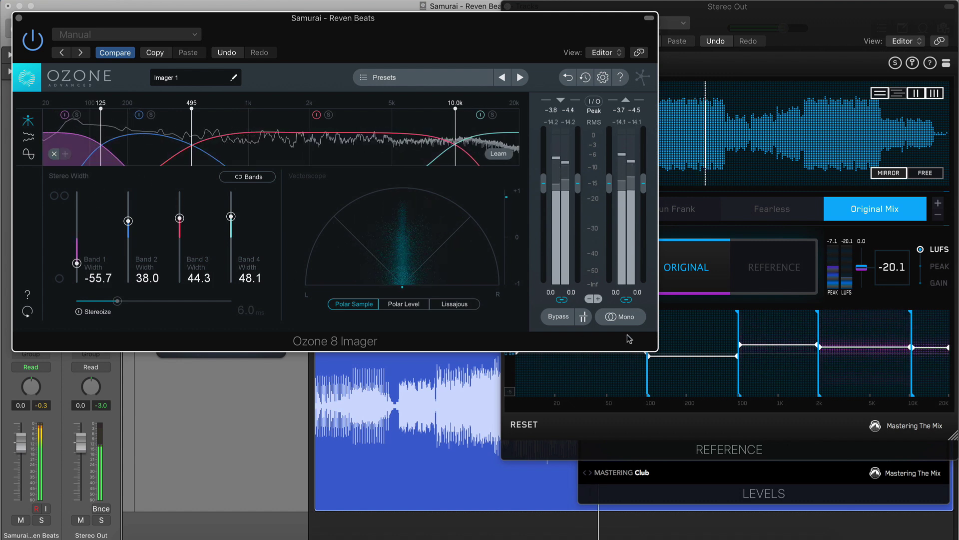
Compare the Imager bypassed and active, and reduce the Band 2 width to 19.0
{"action": "left_click", "coordinate": [554, 316]}
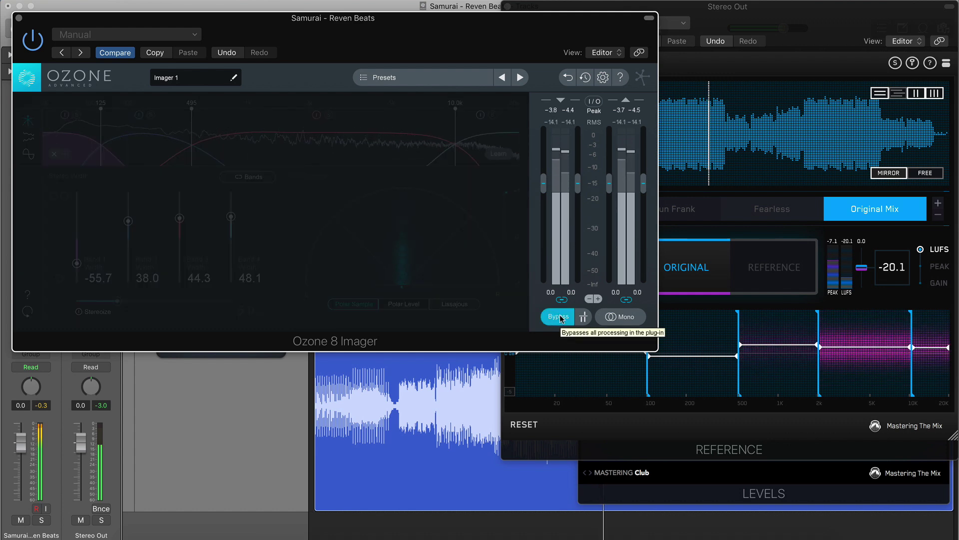
{"action": "left_click", "coordinate": [560, 317]}
{"action": "left_click_drag", "start_coordinate": [126, 228], "coordinate": [129, 230]}
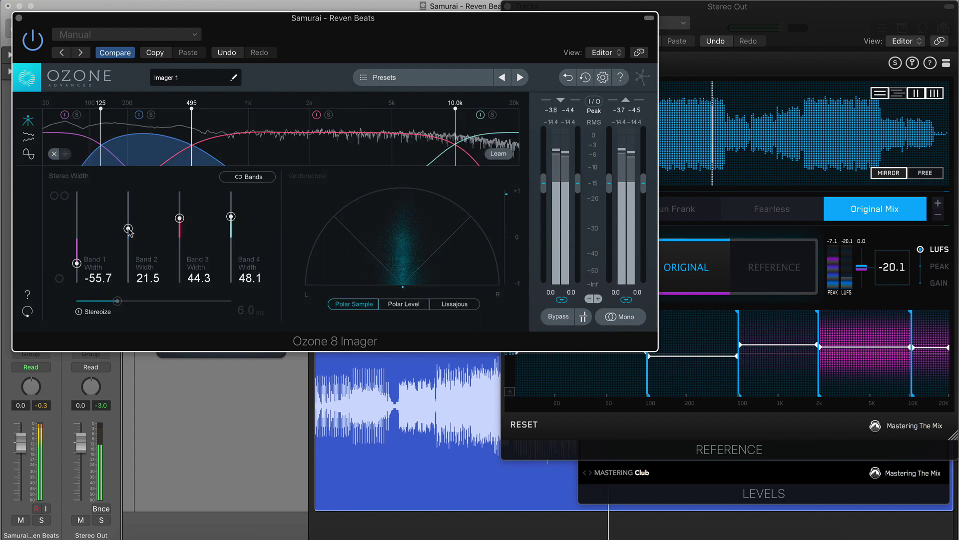
{"action": "left_click", "coordinate": [554, 316]}
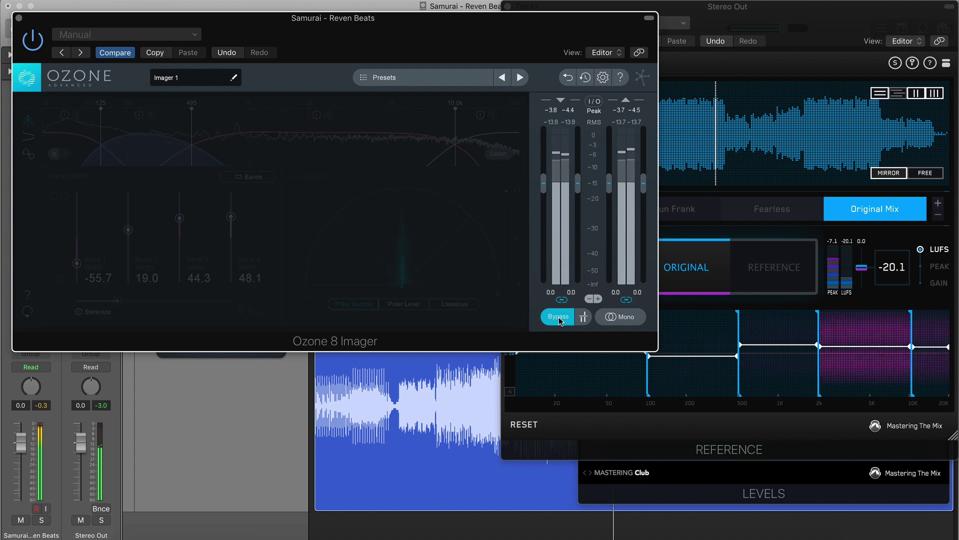
{"action": "left_click", "coordinate": [559, 317]}
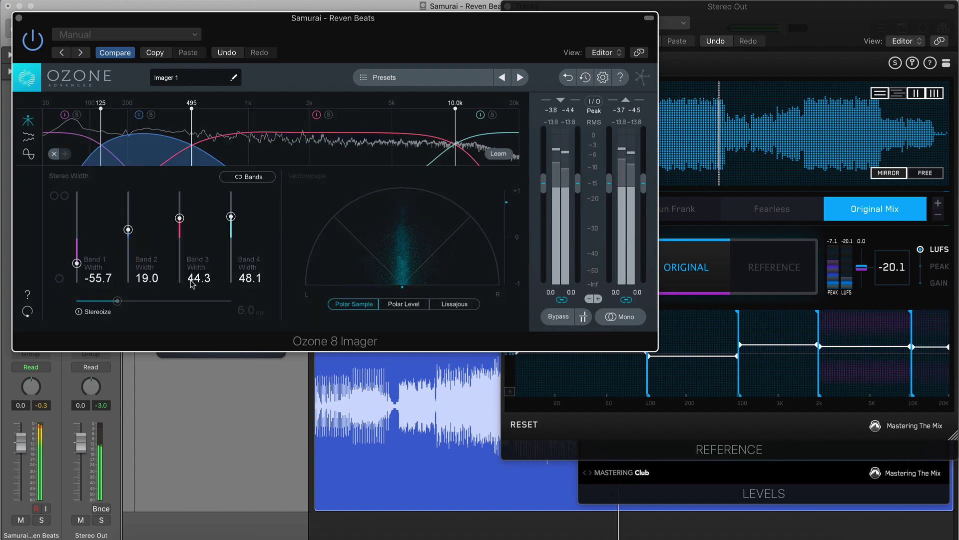
{"action": "left_click", "coordinate": [558, 316]}
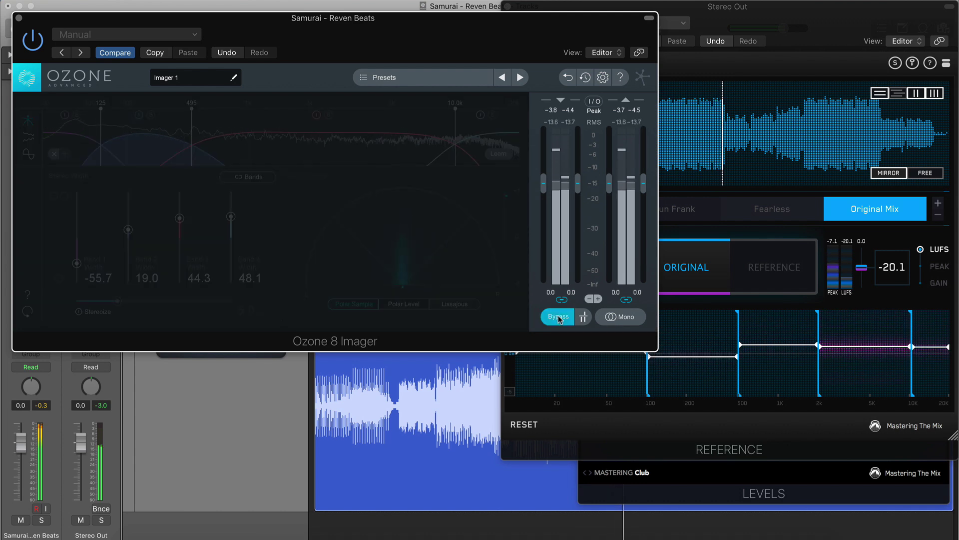
{"action": "left_click", "coordinate": [558, 316]}
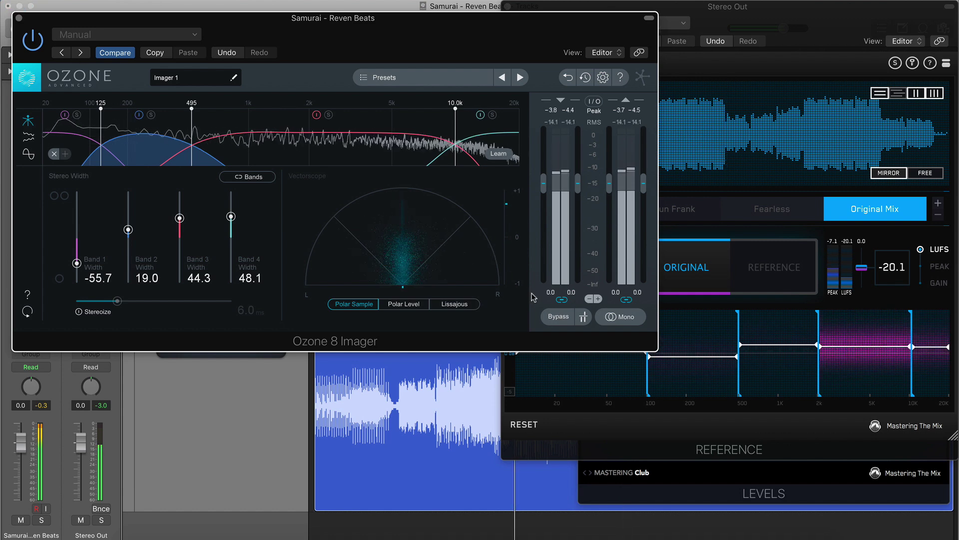
Compare the widened master with the Original Mix in REFERENCE
{"action": "left_click", "coordinate": [783, 257]}
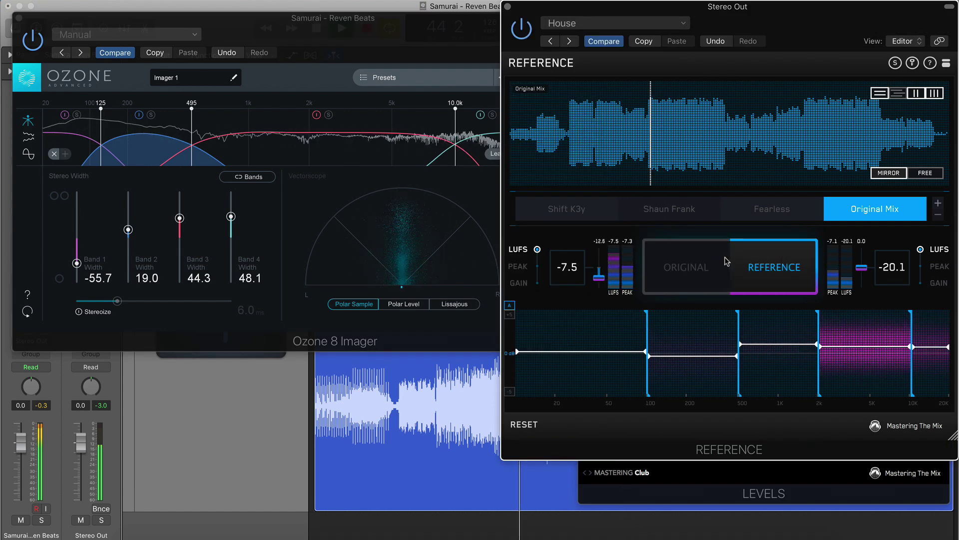
{"action": "left_click", "coordinate": [696, 264]}
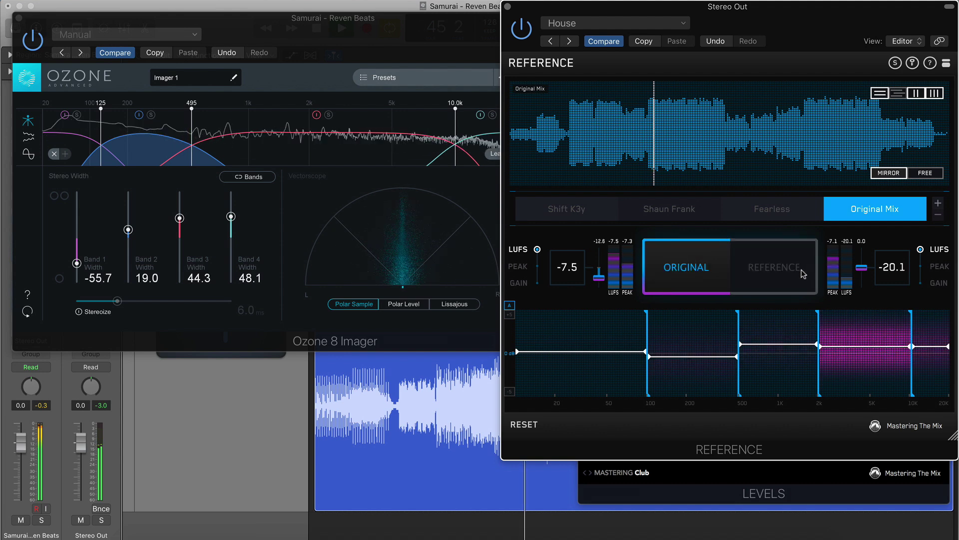
{"action": "left_click", "coordinate": [773, 270]}
{"action": "left_click", "coordinate": [772, 271]}
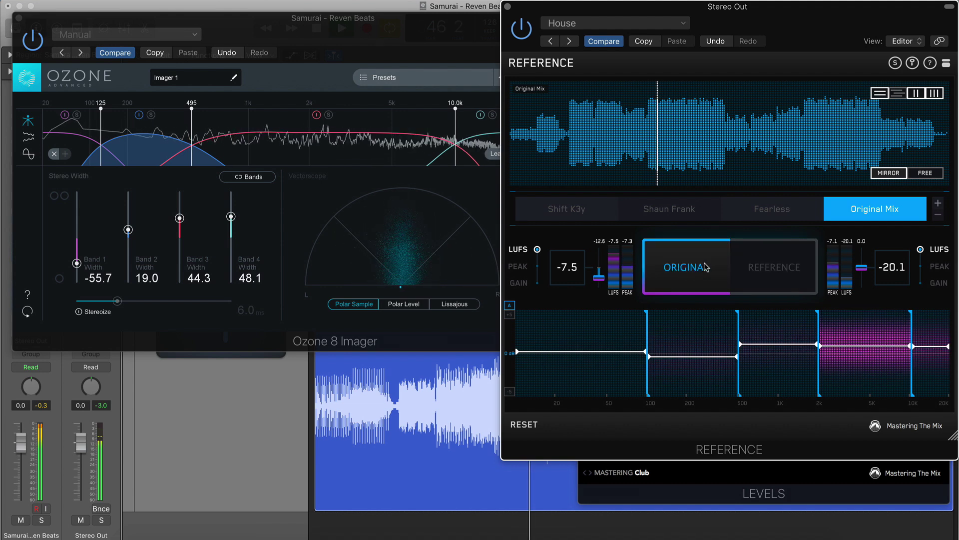
Disable Band 2 in the Imager and compare the master with the Original Mix in REFERENCE
{"action": "left_click", "coordinate": [129, 230], "text": "alt"}
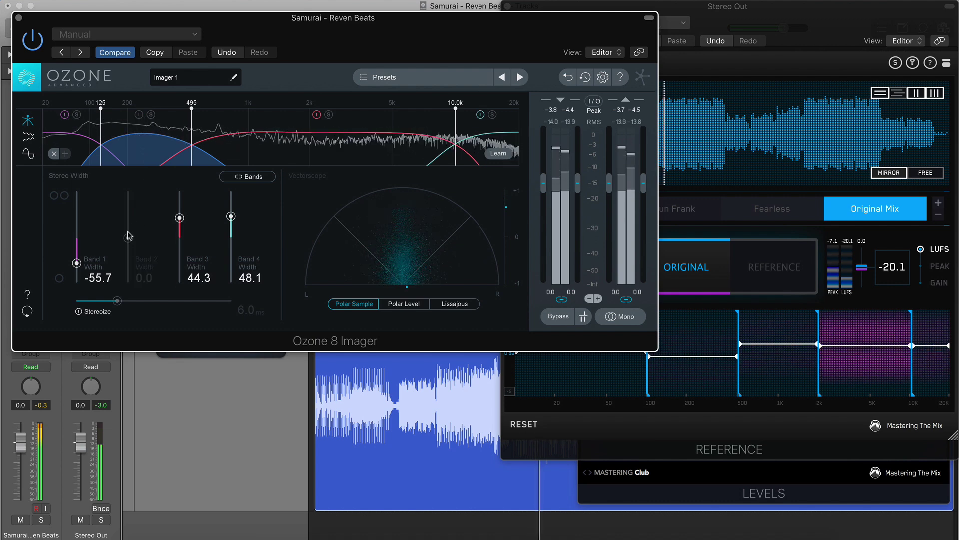
{"action": "left_click", "coordinate": [139, 115]}
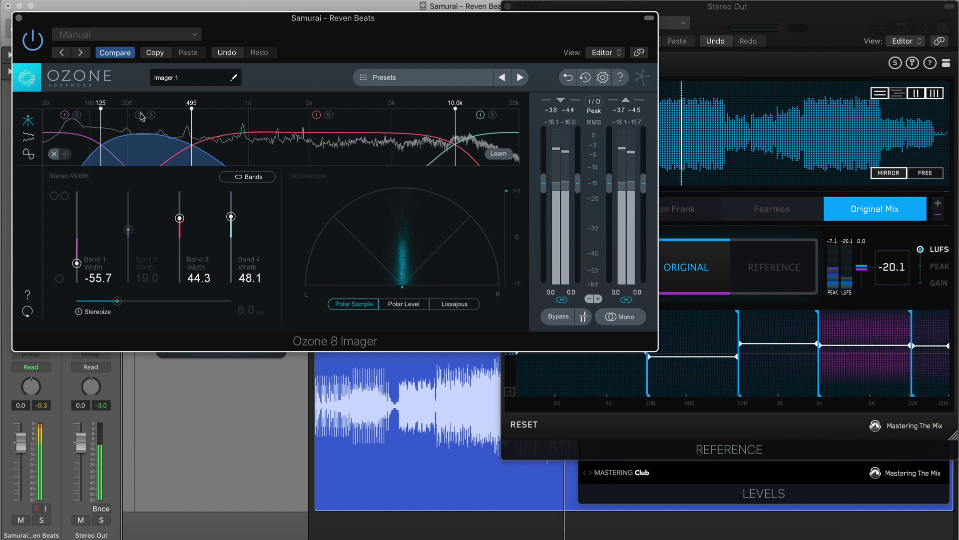
{"action": "left_click", "coordinate": [853, 343]}
{"action": "left_click", "coordinate": [754, 252]}
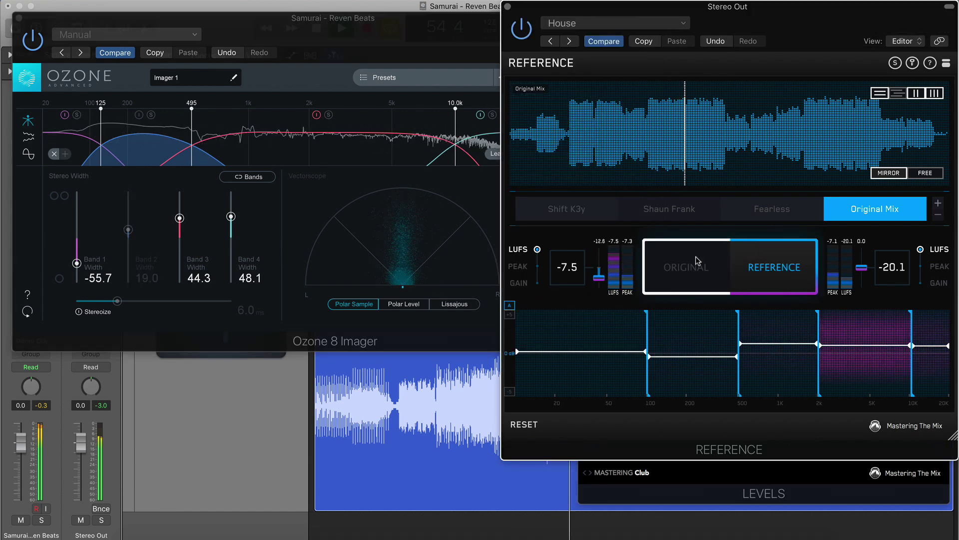
{"action": "left_click", "coordinate": [698, 260]}
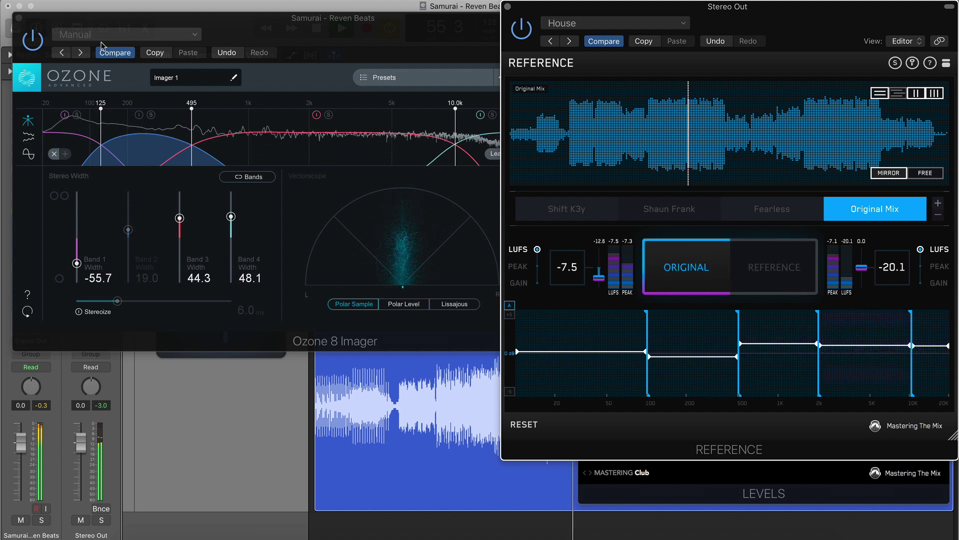
Close the Imager and compare the master with the Original Mix once more in REFERENCE
{"action": "left_click", "coordinate": [19, 18]}
{"action": "left_click", "coordinate": [757, 273]}
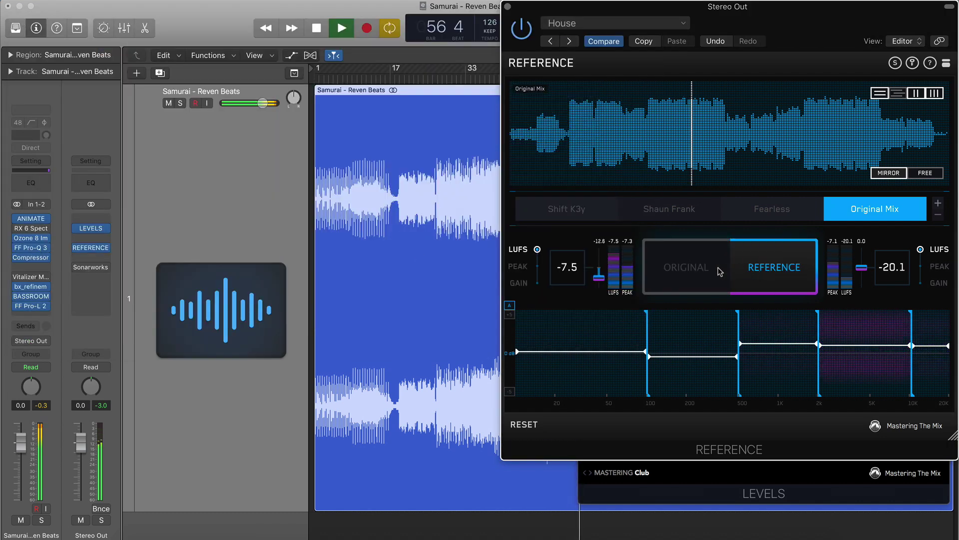
{"action": "left_click", "coordinate": [696, 272]}
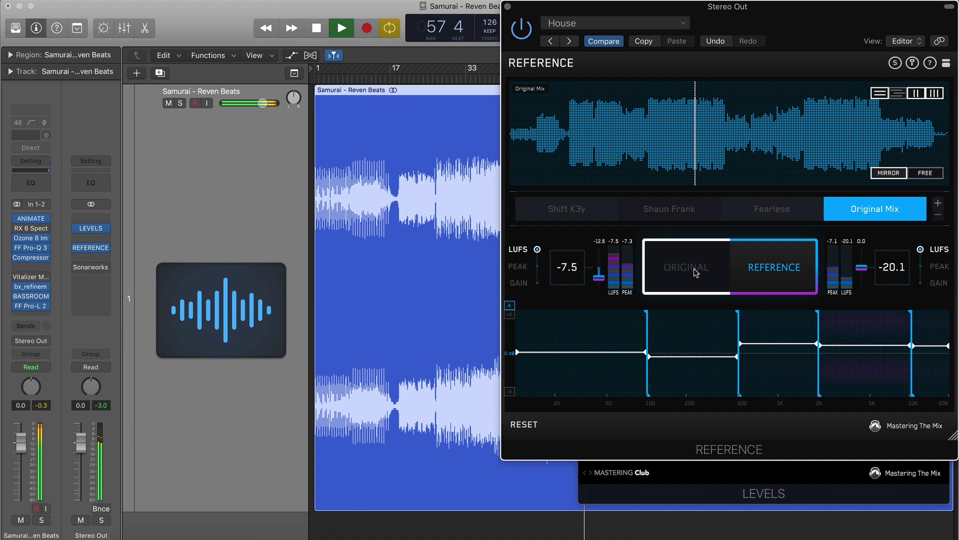
{"action": "left_click", "coordinate": [696, 272]}
Open ANIMATE on the Samurai track, switch to the Ignite module, lower its threshold to the minimum and reduce the output level
{"action": "left_click", "coordinate": [35, 220]}
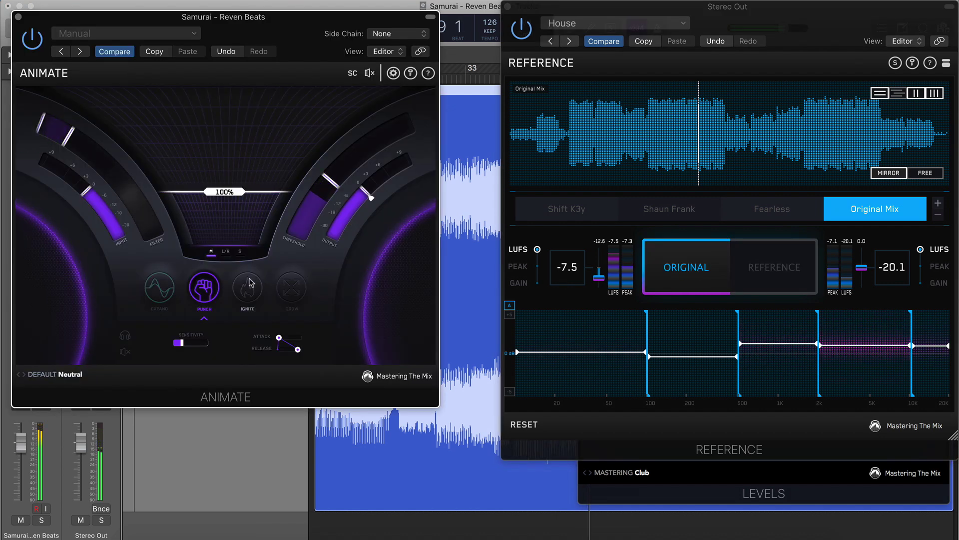
{"action": "left_click_drag", "start_coordinate": [235, 218], "coordinate": [235, 191]}
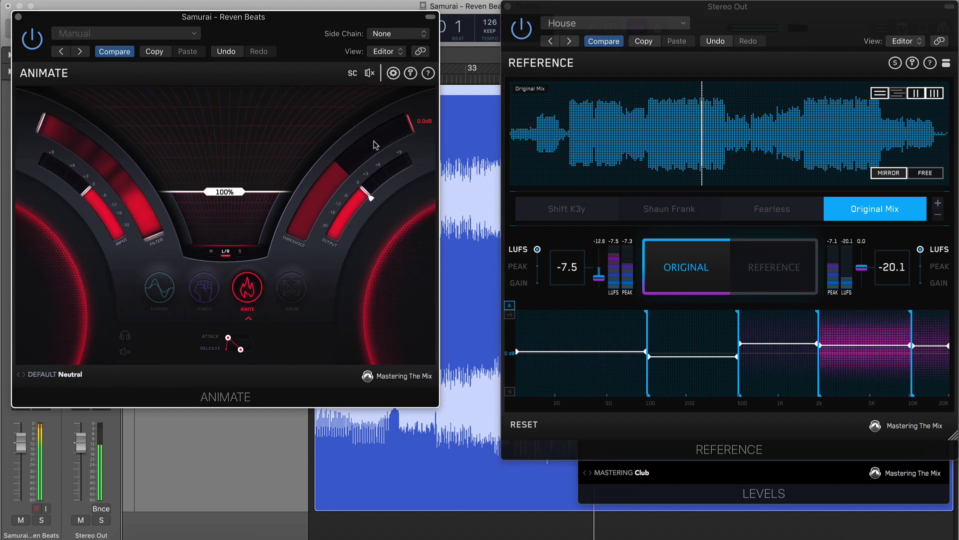
{"action": "mouse_move", "coordinate": [407, 131]}
{"action": "left_click_drag", "start_coordinate": [407, 131], "coordinate": [363, 192]}
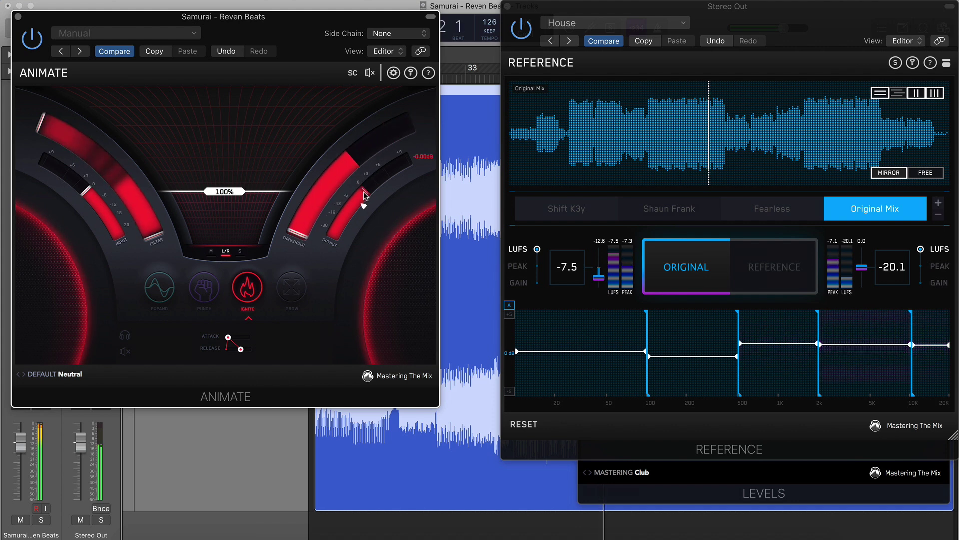
{"action": "left_click_drag", "start_coordinate": [364, 191], "coordinate": [364, 206]}
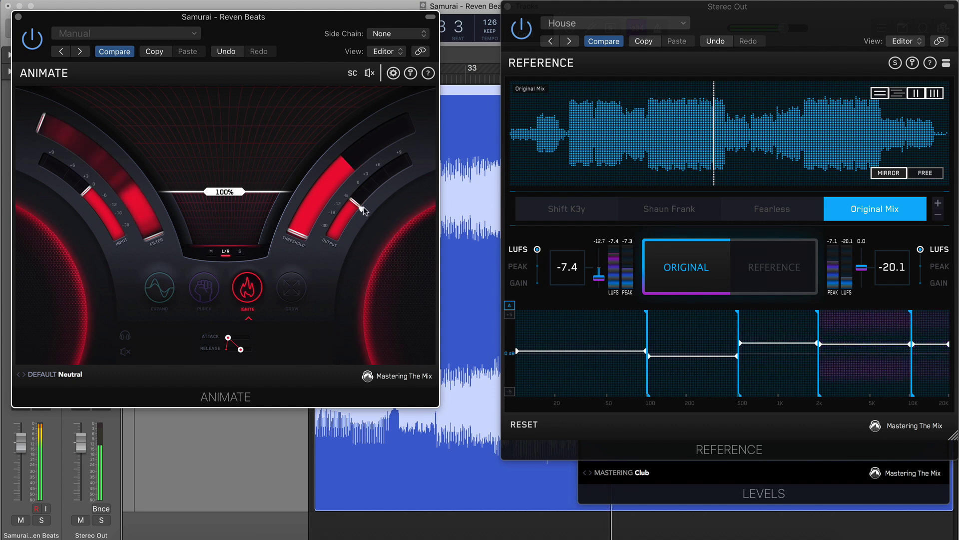
Compare the master with ANIMATE's Ignite module bypassed and active
{"action": "left_click", "coordinate": [125, 352]}
{"action": "left_click", "coordinate": [125, 352]}
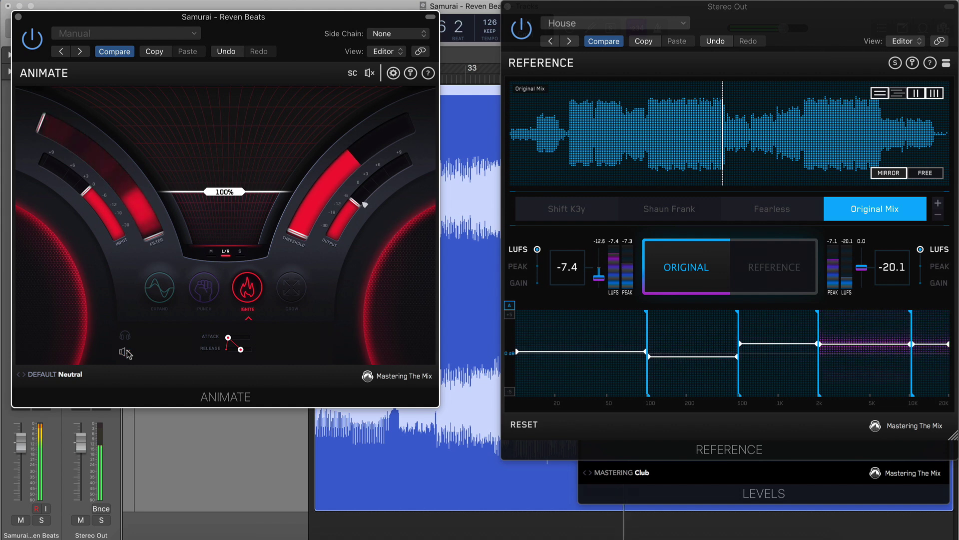
{"action": "left_click", "coordinate": [125, 352]}
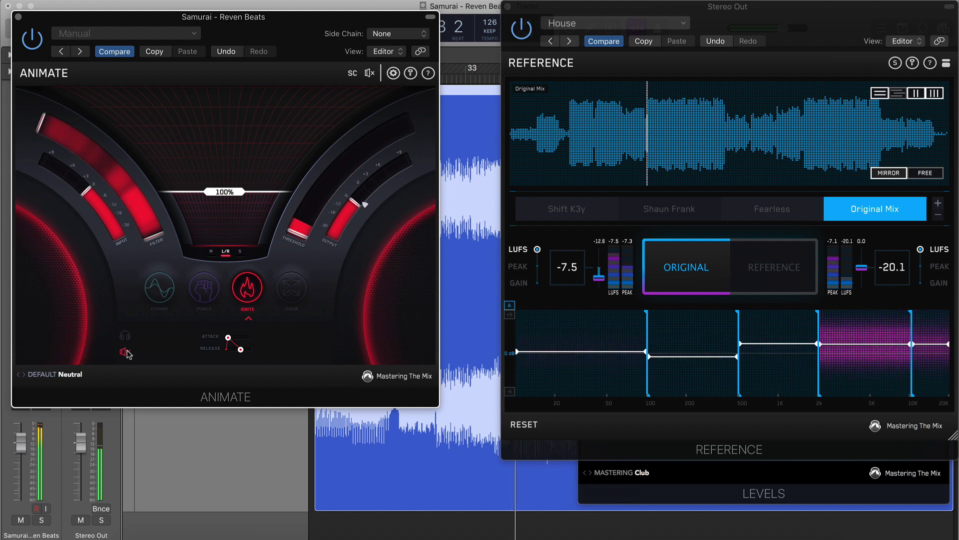
{"action": "left_click", "coordinate": [125, 352]}
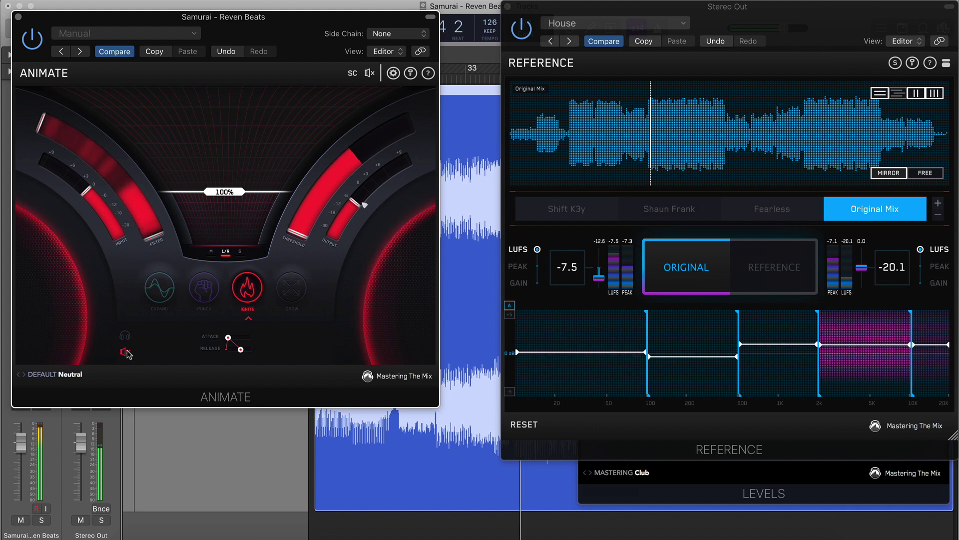
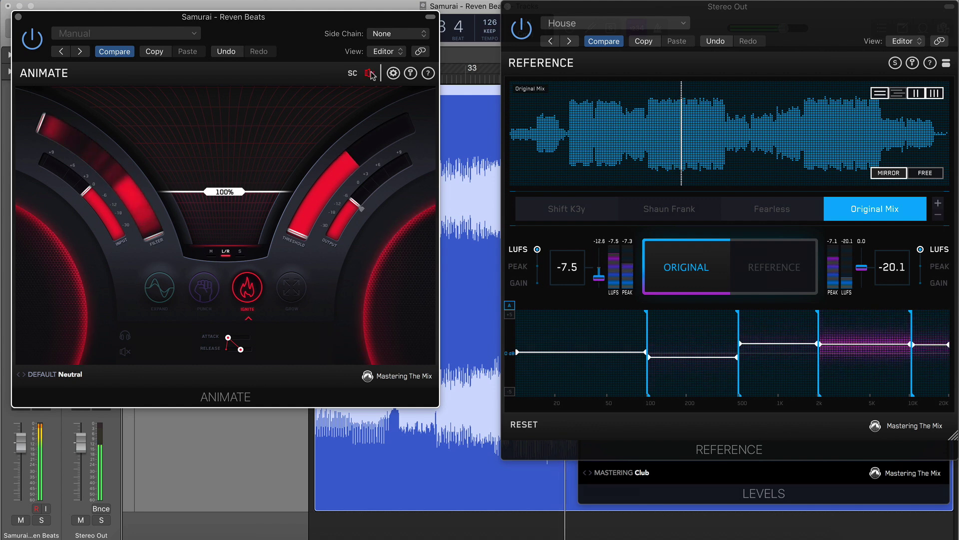
Close ANIMATE, compare the master with the Original Mix in REFERENCE, and close REFERENCE
{"action": "left_click", "coordinate": [19, 17]}
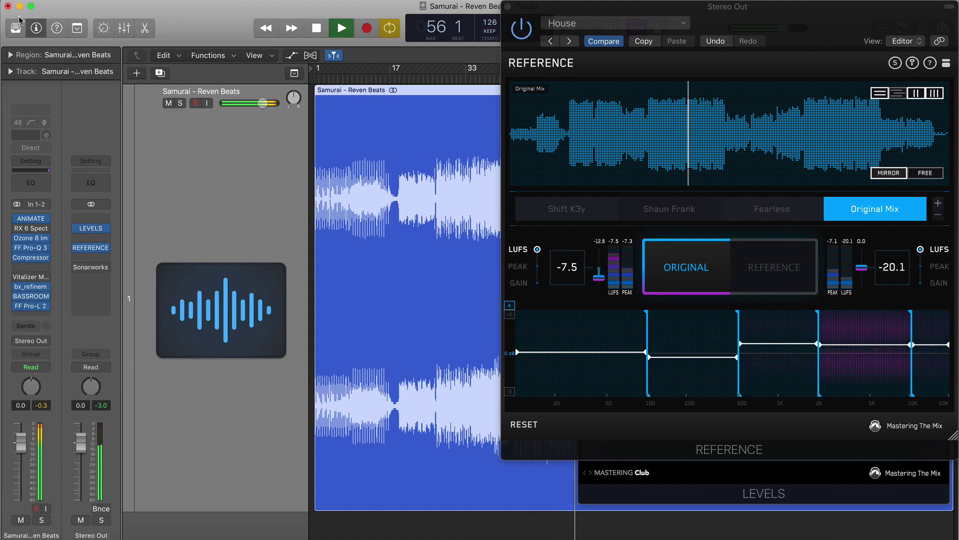
{"action": "left_click", "coordinate": [775, 274]}
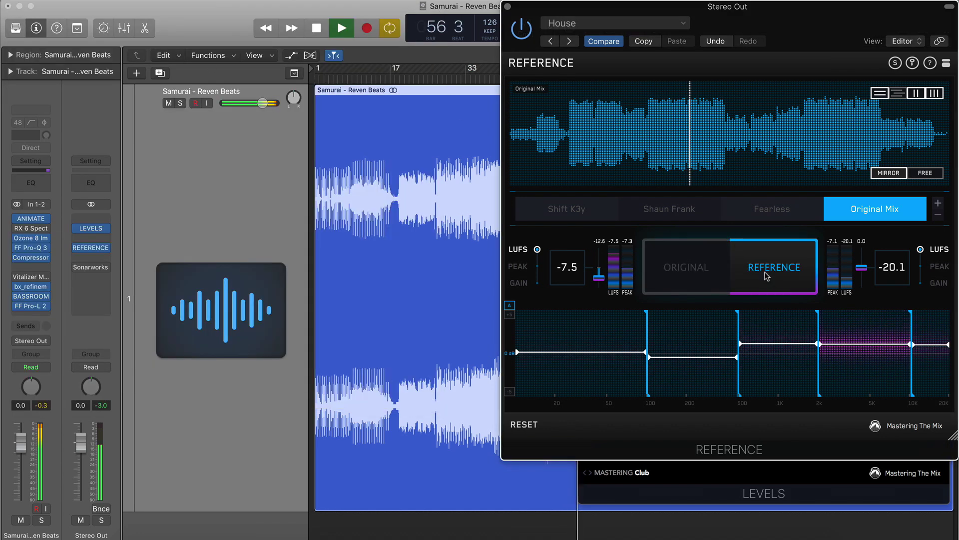
{"action": "left_click", "coordinate": [694, 270]}
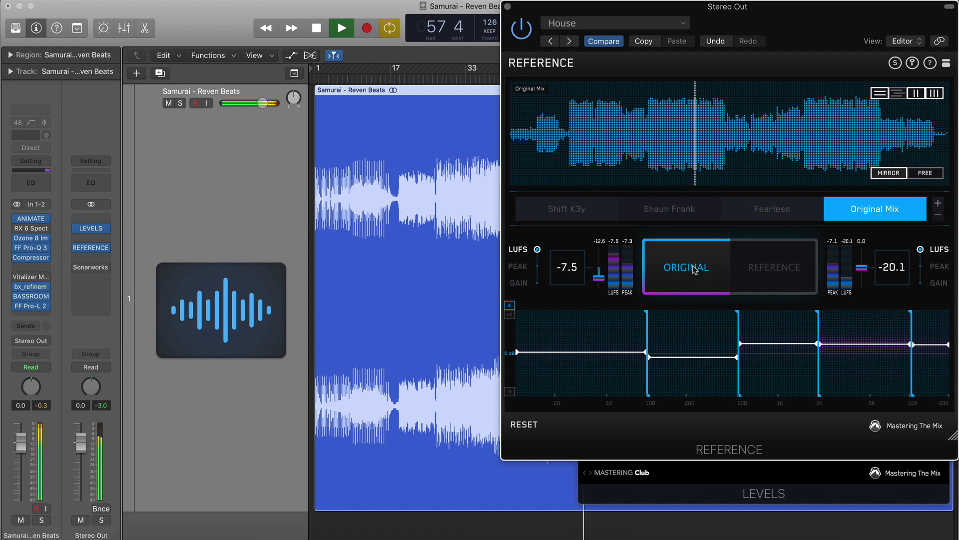
{"action": "left_click", "coordinate": [766, 267]}
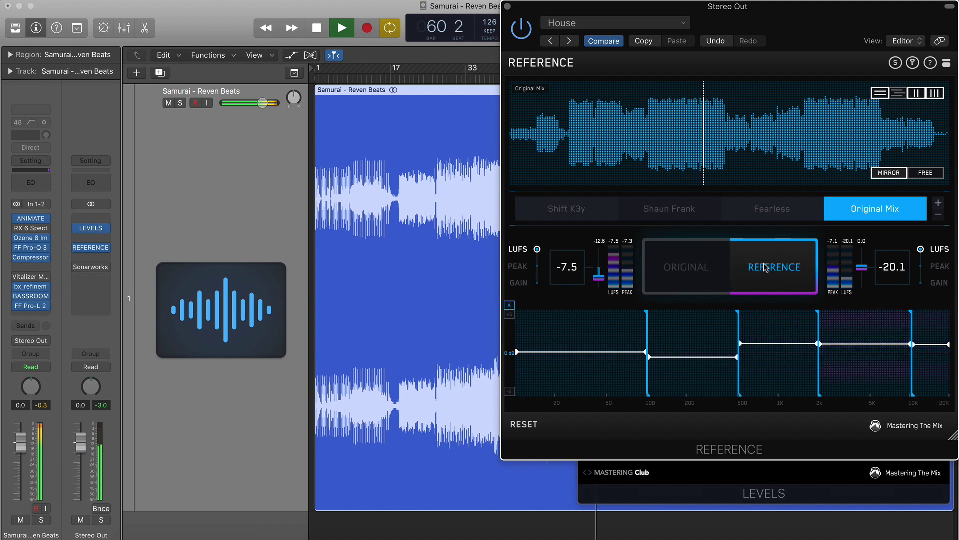
{"action": "left_click", "coordinate": [689, 264]}
{"action": "left_click", "coordinate": [507, 7]}
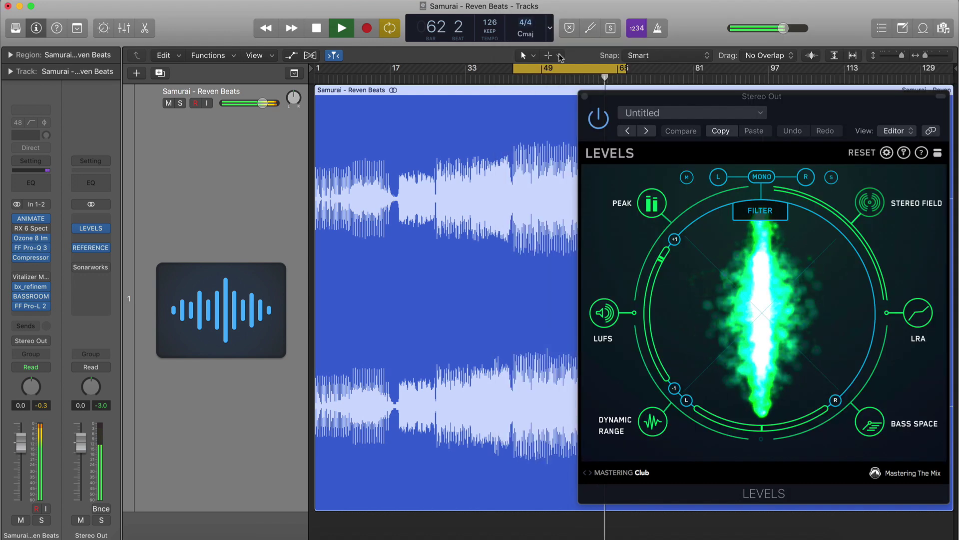
Turn off cycle playback and check the master's LUFS, dynamic range and LRA in LEVELS
{"action": "left_click", "coordinate": [604, 312]}
{"action": "left_click", "coordinate": [605, 312]}
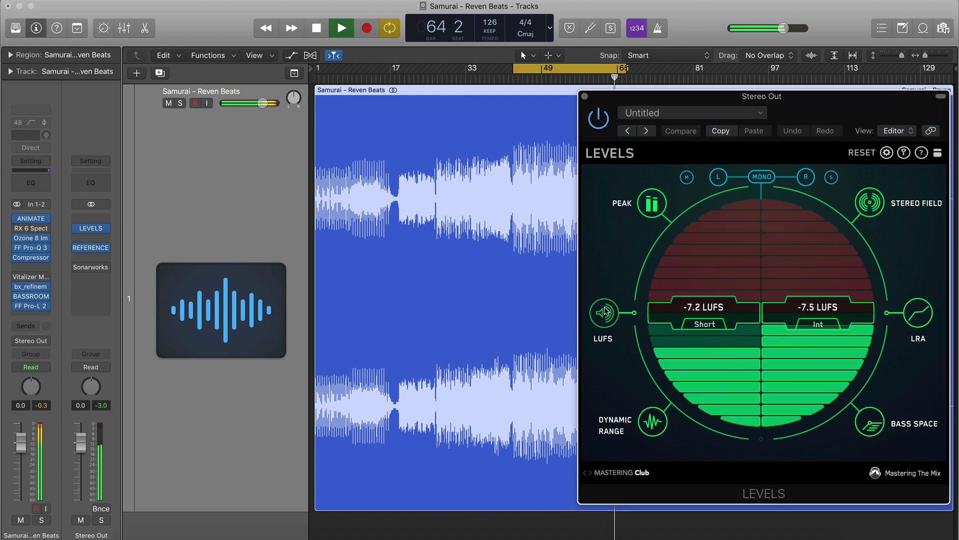
{"action": "key", "text": "c"}
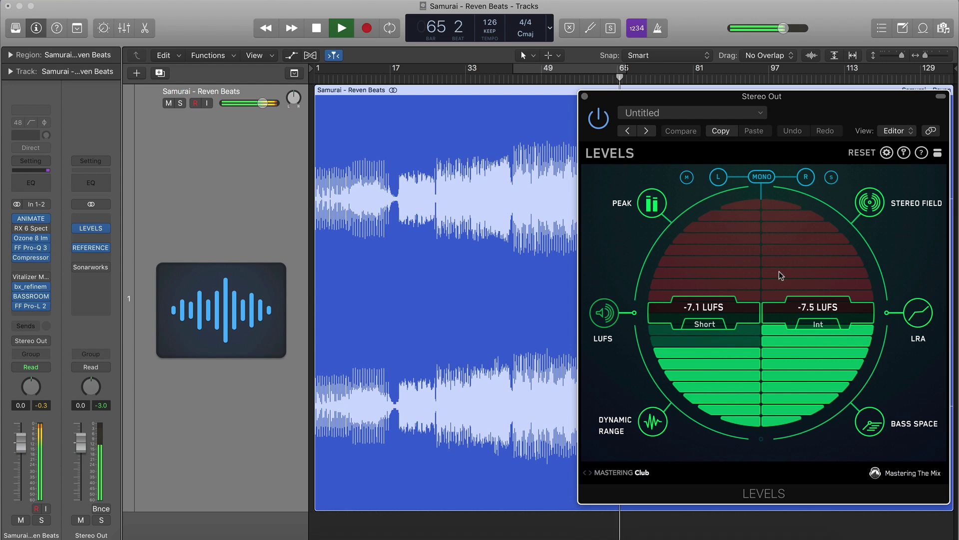
{"action": "left_click_drag", "start_coordinate": [607, 102], "coordinate": [256, 91]}
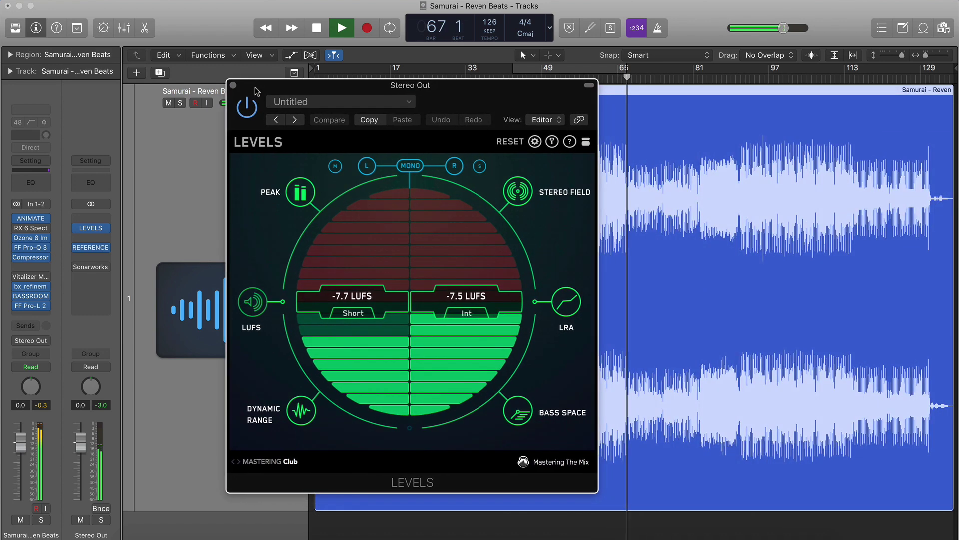
{"action": "left_click", "coordinate": [300, 417]}
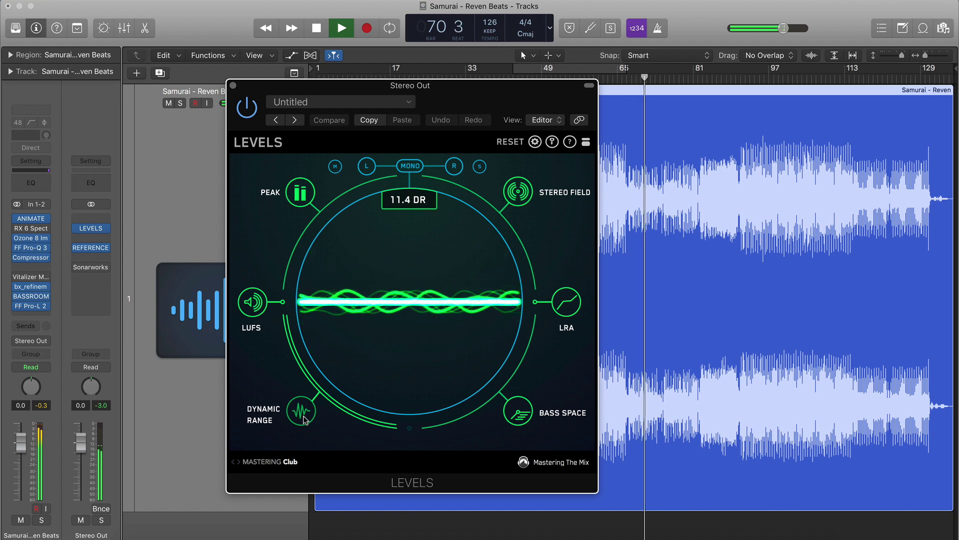
{"action": "left_click", "coordinate": [253, 303]}
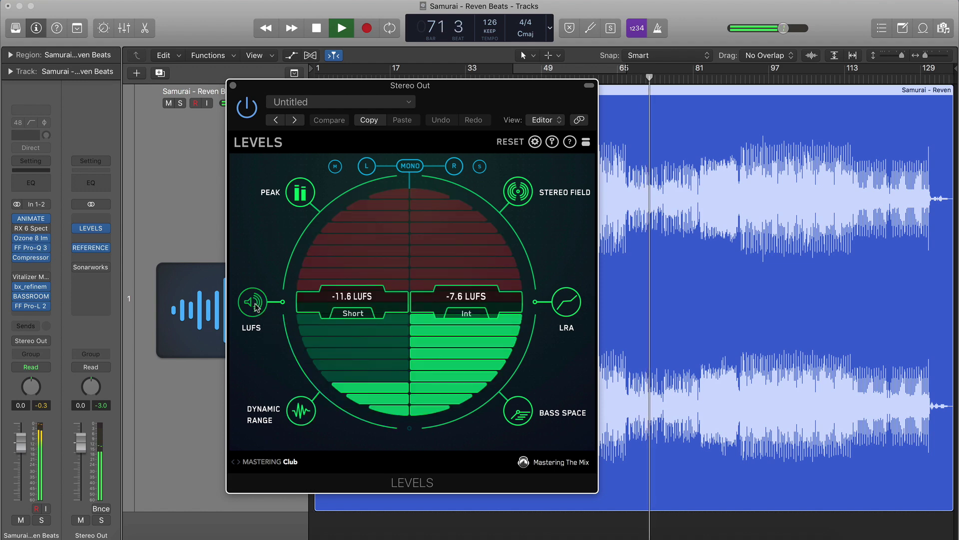
{"action": "left_click", "coordinate": [566, 304]}
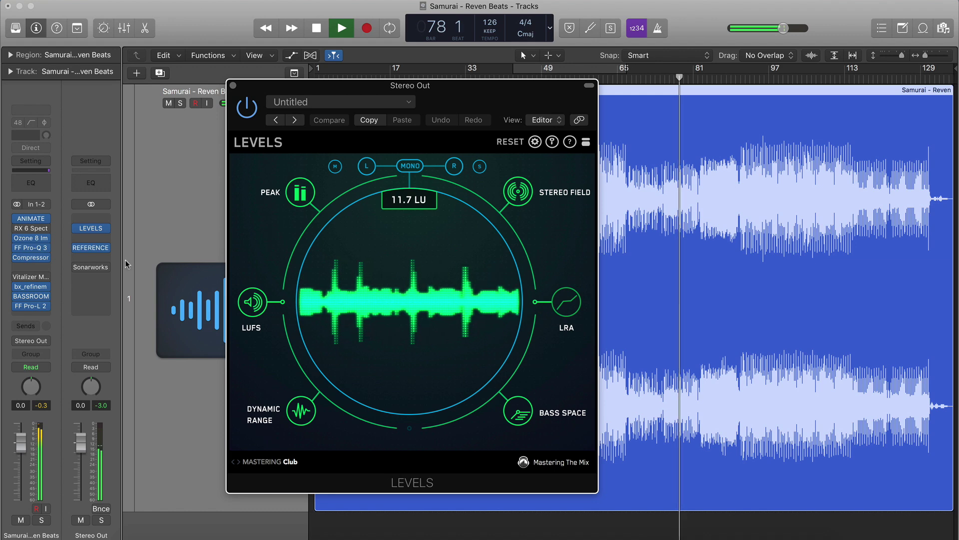
Reopen REFERENCE, switch repeatedly between the master and the Original Mix during the quieter section, and close it
{"action": "left_click", "coordinate": [90, 247]}
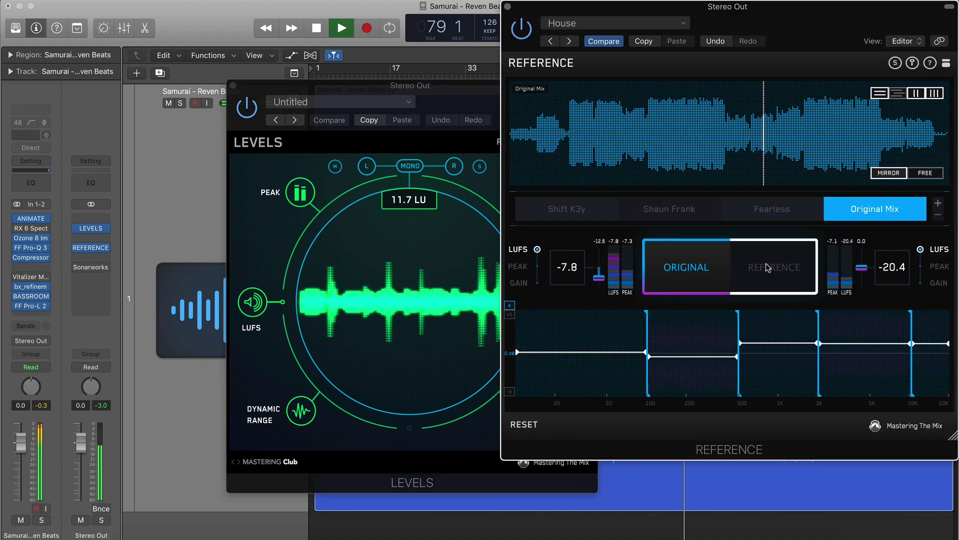
{"action": "left_click", "coordinate": [768, 268]}
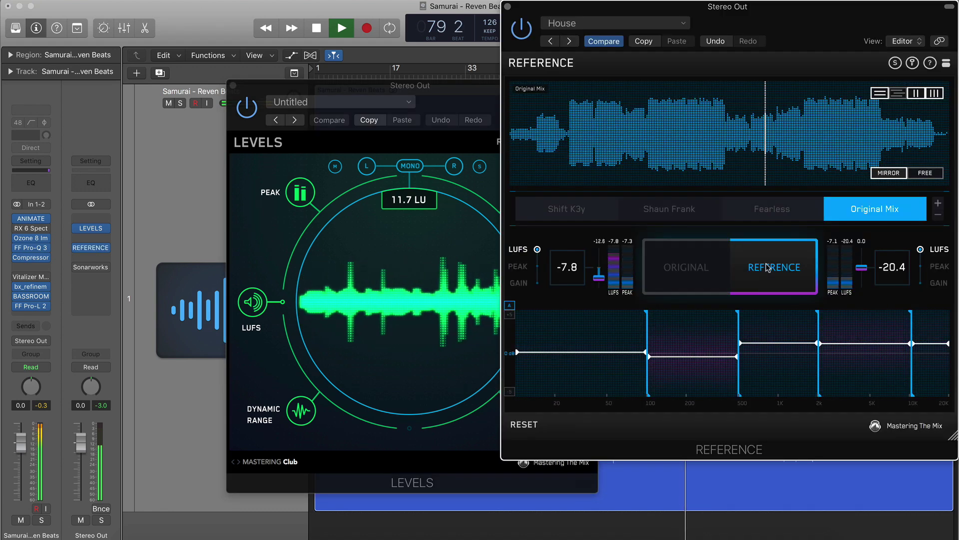
{"action": "left_click", "coordinate": [707, 267]}
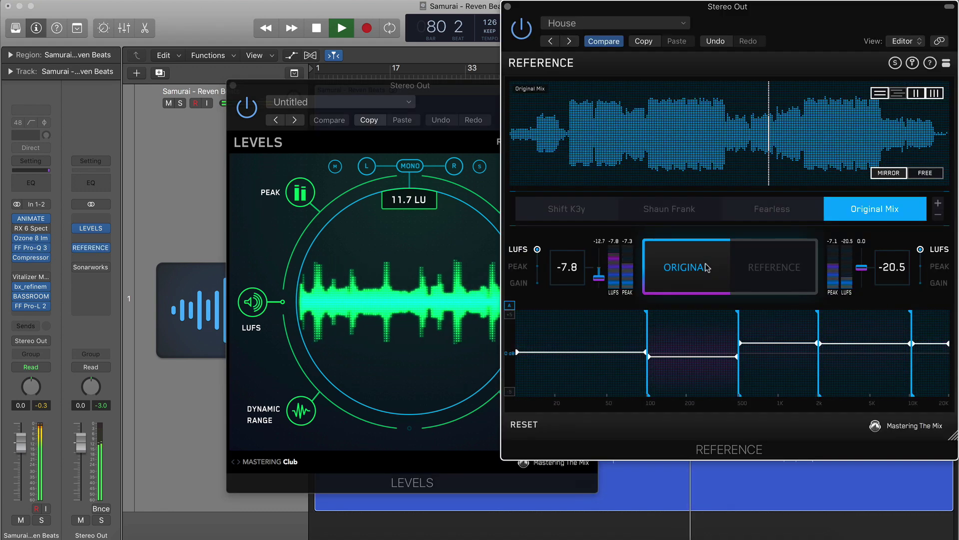
{"action": "left_click", "coordinate": [758, 272]}
{"action": "left_click", "coordinate": [696, 272]}
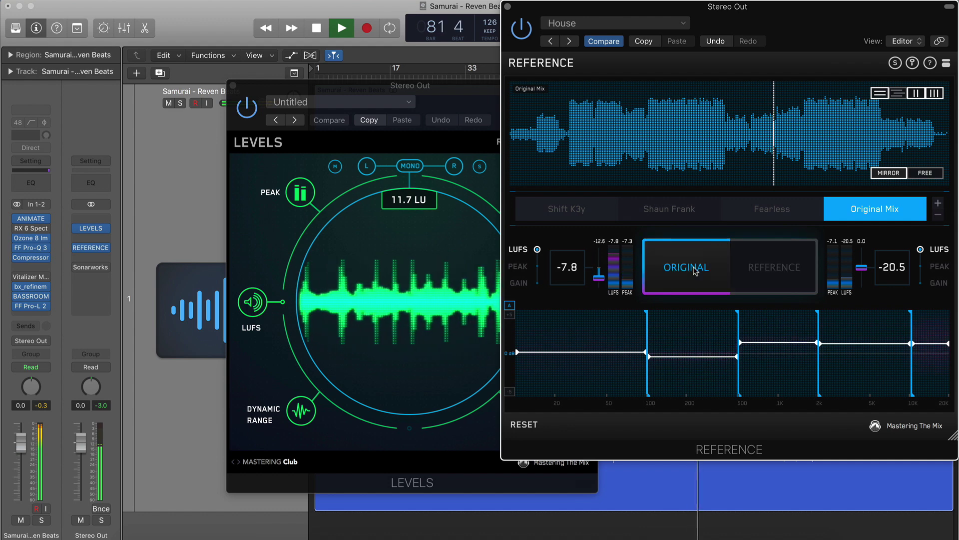
{"action": "left_click", "coordinate": [757, 271]}
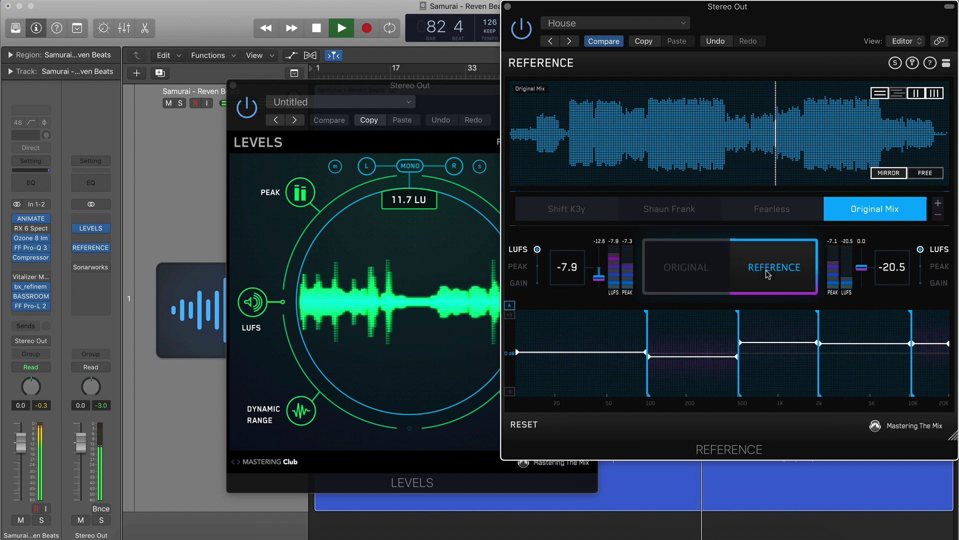
{"action": "left_click", "coordinate": [686, 271]}
{"action": "left_click", "coordinate": [508, 9]}
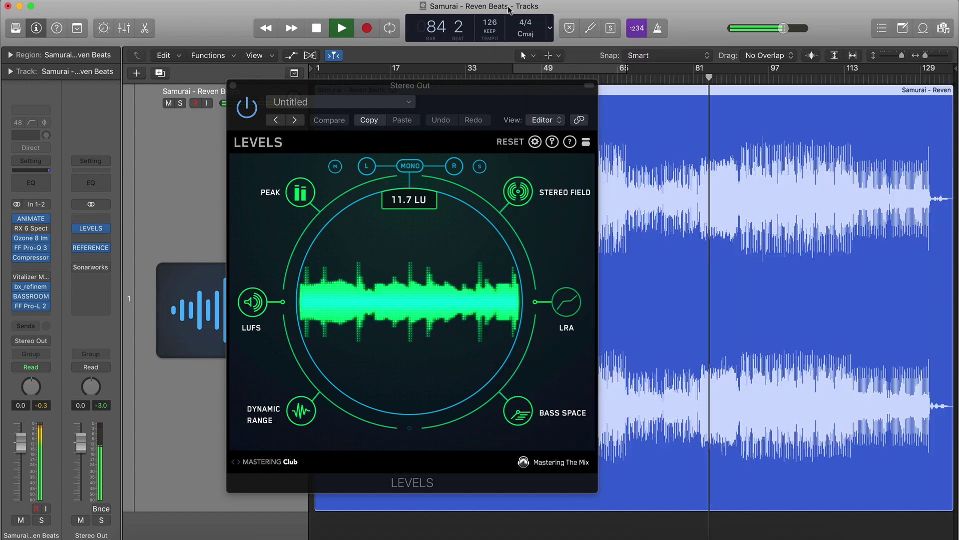
Move LEVELS aside, reopen REFERENCE and compare the master with the Original Mix through the build-up into the second loud section
{"action": "left_click_drag", "start_coordinate": [497, 92], "coordinate": [415, 97]}
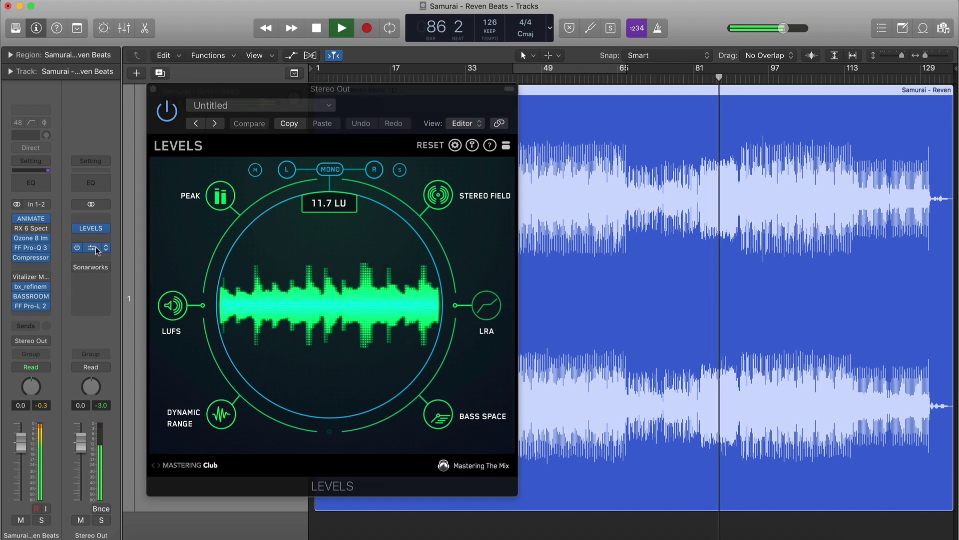
{"action": "left_click", "coordinate": [106, 245]}
{"action": "left_click", "coordinate": [764, 271]}
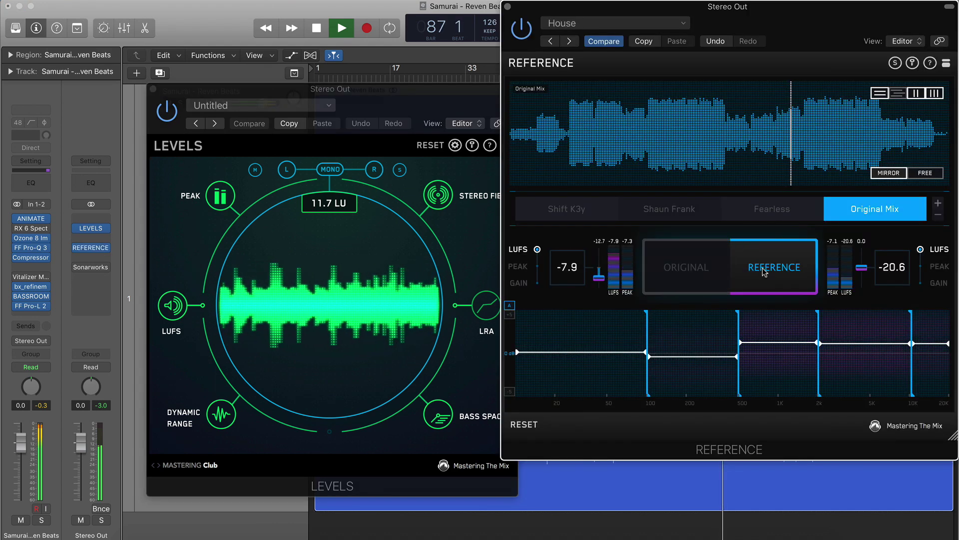
{"action": "left_click", "coordinate": [714, 273]}
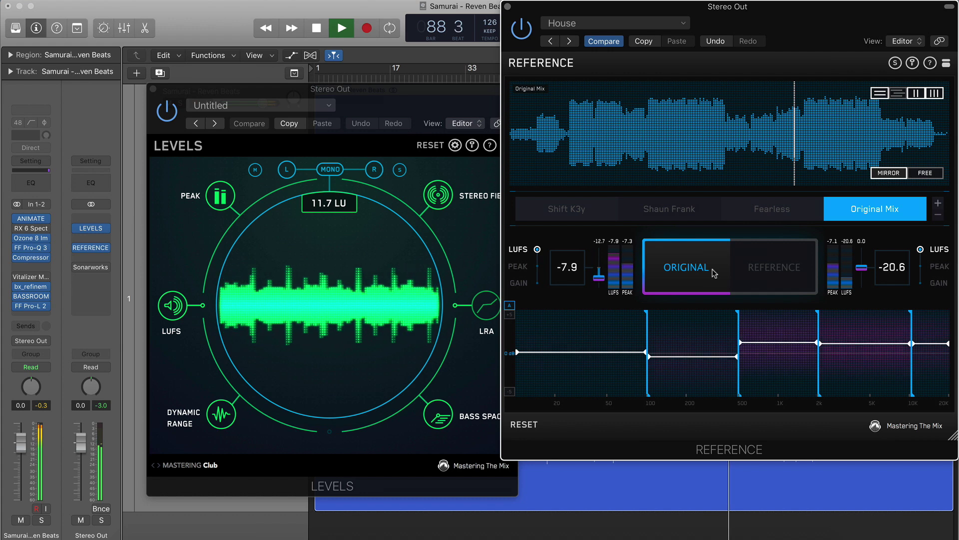
{"action": "left_click", "coordinate": [780, 270]}
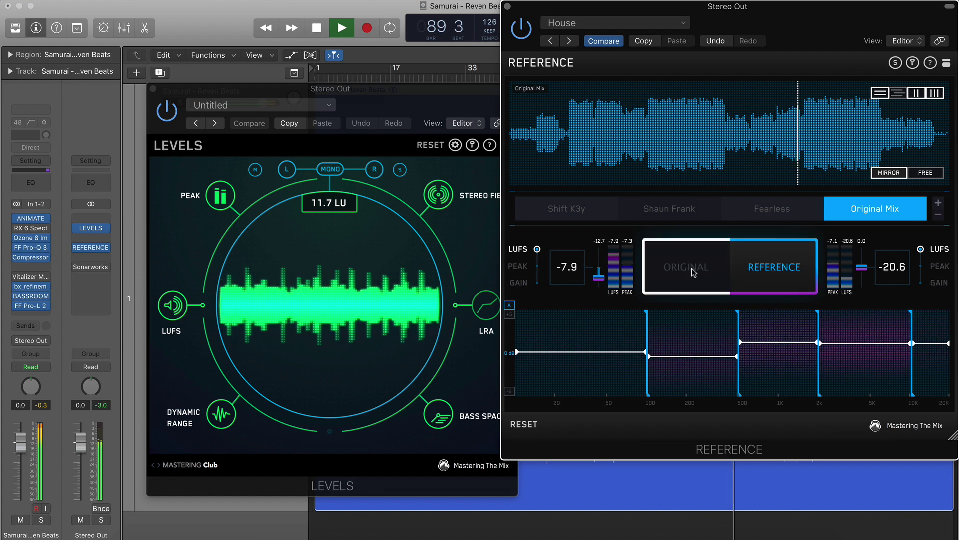
{"action": "left_click", "coordinate": [694, 272]}
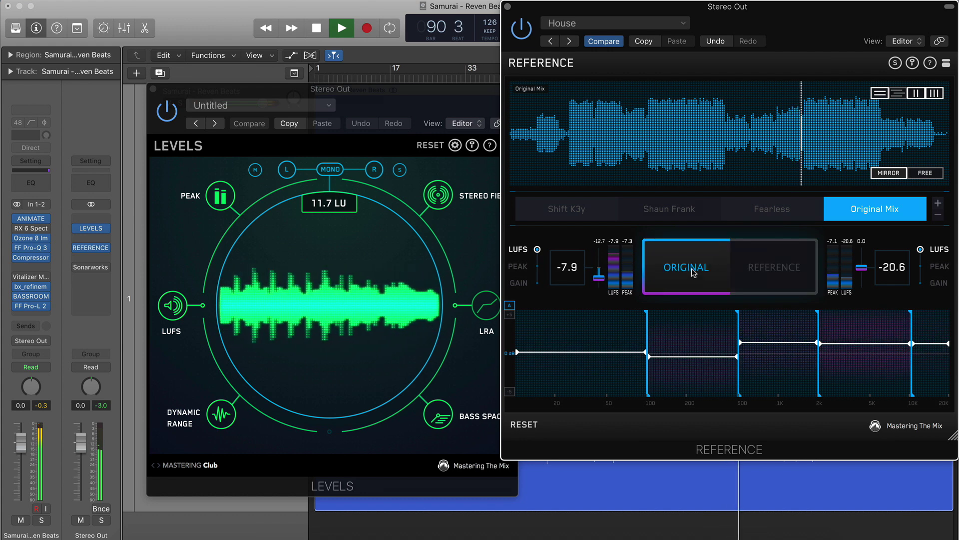
{"action": "left_click", "coordinate": [769, 268]}
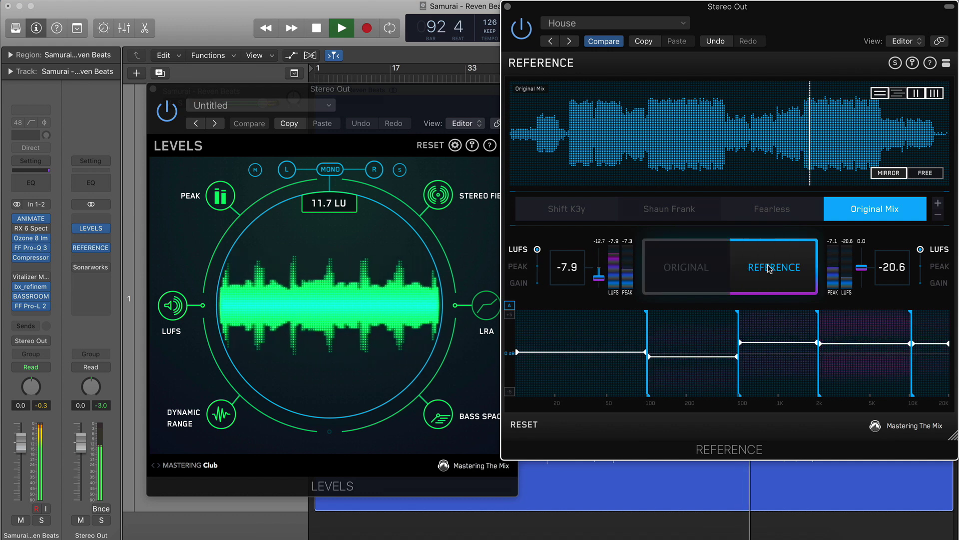
{"action": "left_click", "coordinate": [704, 262]}
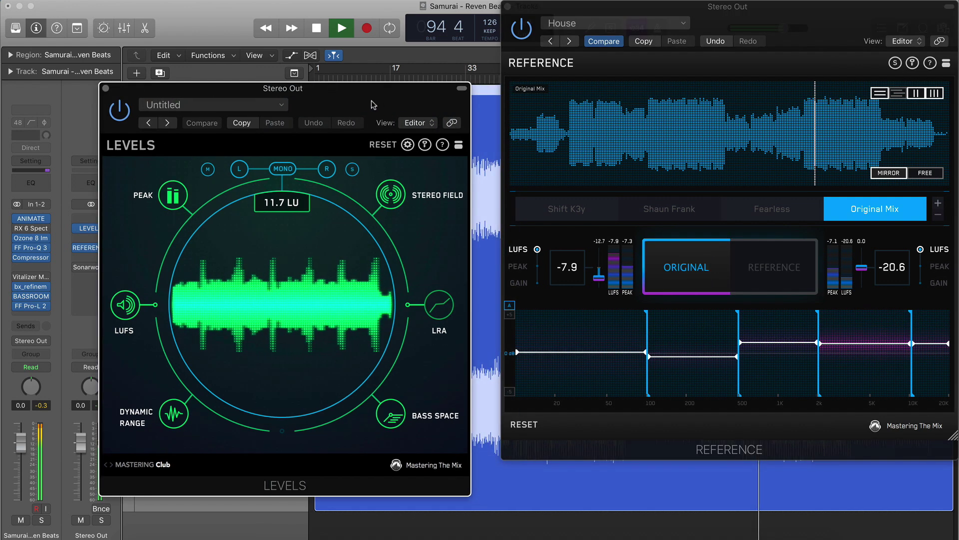
Select the Shaun Frank track in REFERENCE and compare the master with it
{"action": "left_click", "coordinate": [708, 216]}
{"action": "left_click", "coordinate": [754, 262]}
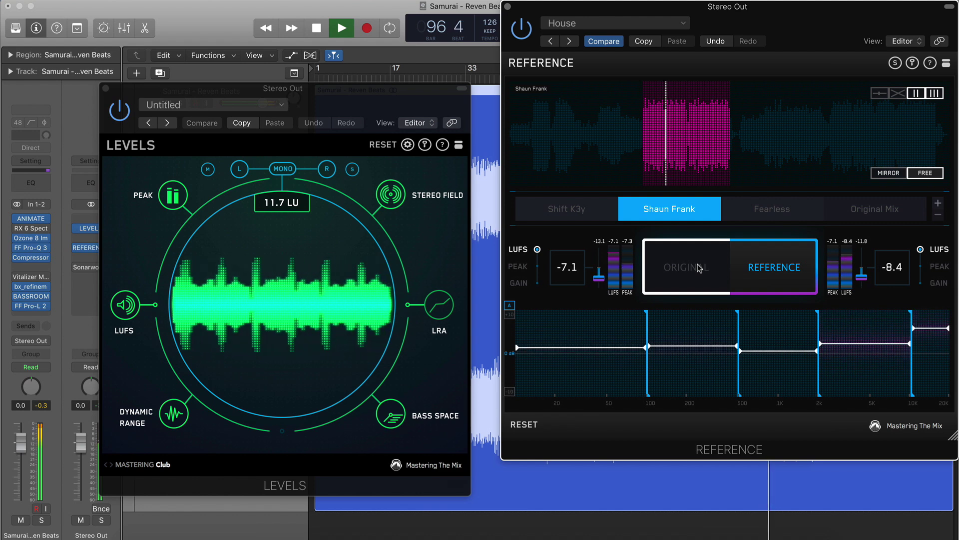
{"action": "left_click", "coordinate": [699, 269]}
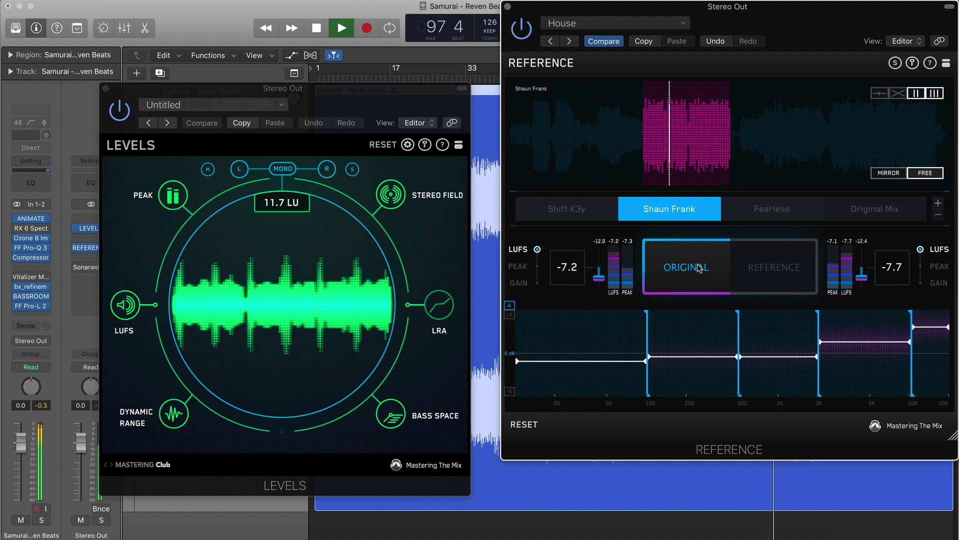
{"action": "left_click", "coordinate": [759, 270]}
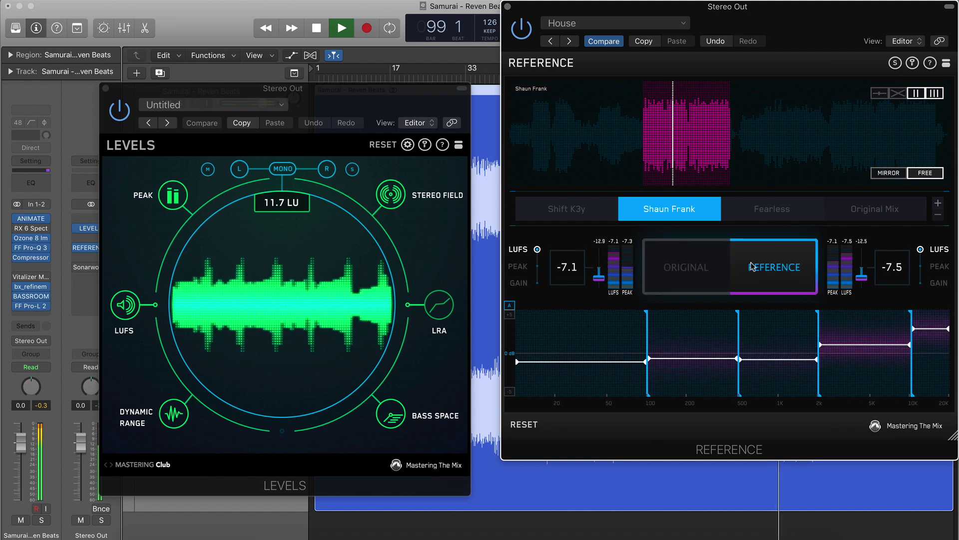
{"action": "left_click", "coordinate": [698, 265]}
Select the Fearless track in REFERENCE and compare the master with it
{"action": "left_click", "coordinate": [757, 208]}
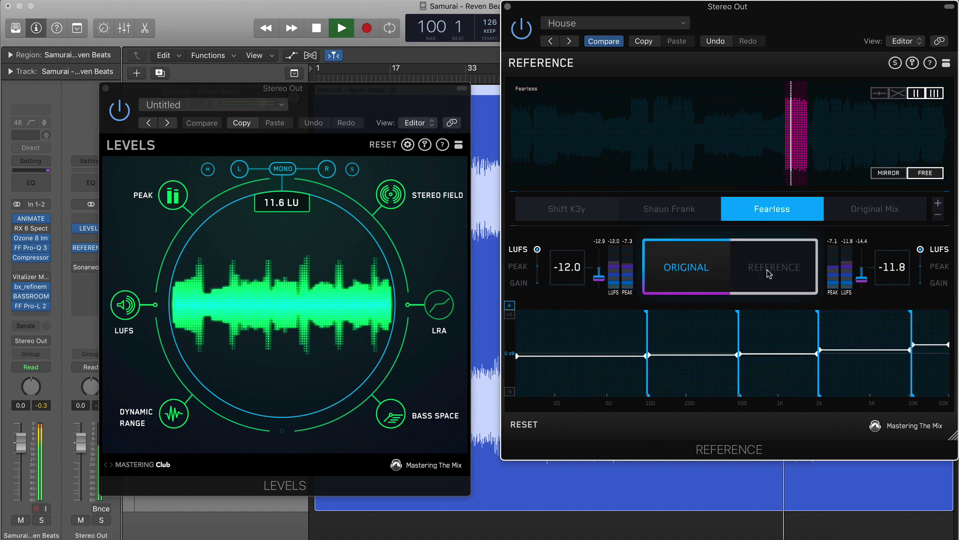
{"action": "left_click", "coordinate": [766, 269]}
{"action": "left_click", "coordinate": [689, 270]}
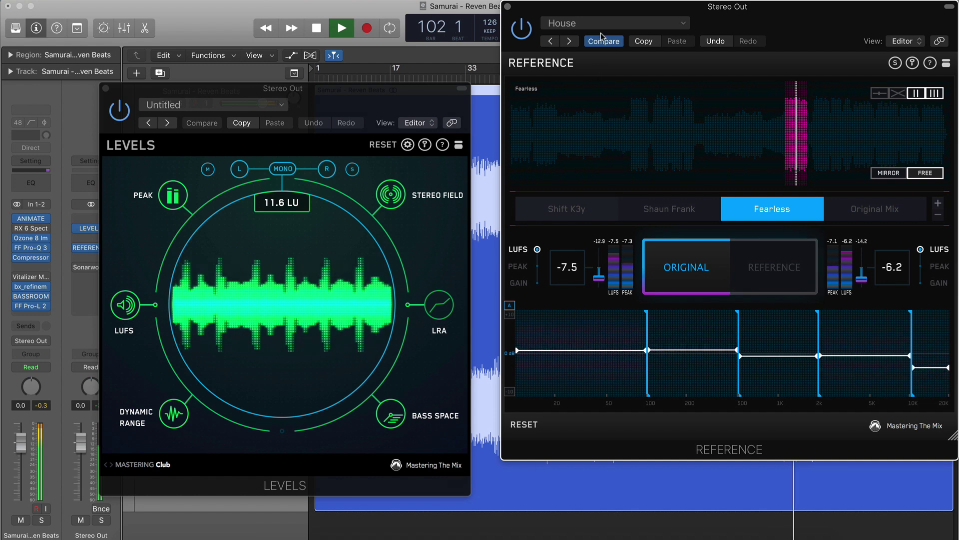
Loop the track's second loud section, ending near bar 113, and compare the master with Fearless in REFERENCE
{"action": "left_click_drag", "start_coordinate": [594, 8], "coordinate": [574, 173]}
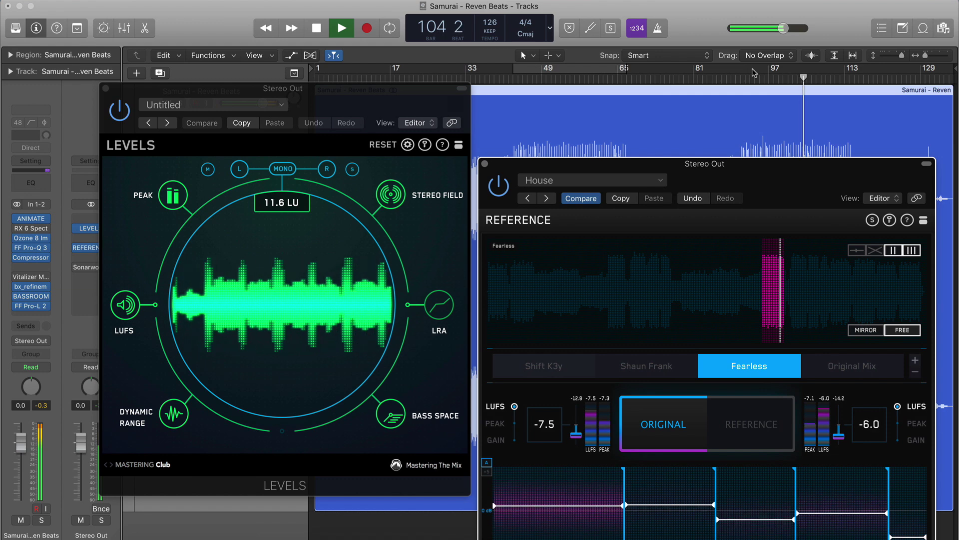
{"action": "left_click_drag", "start_coordinate": [742, 76], "coordinate": [856, 75]}
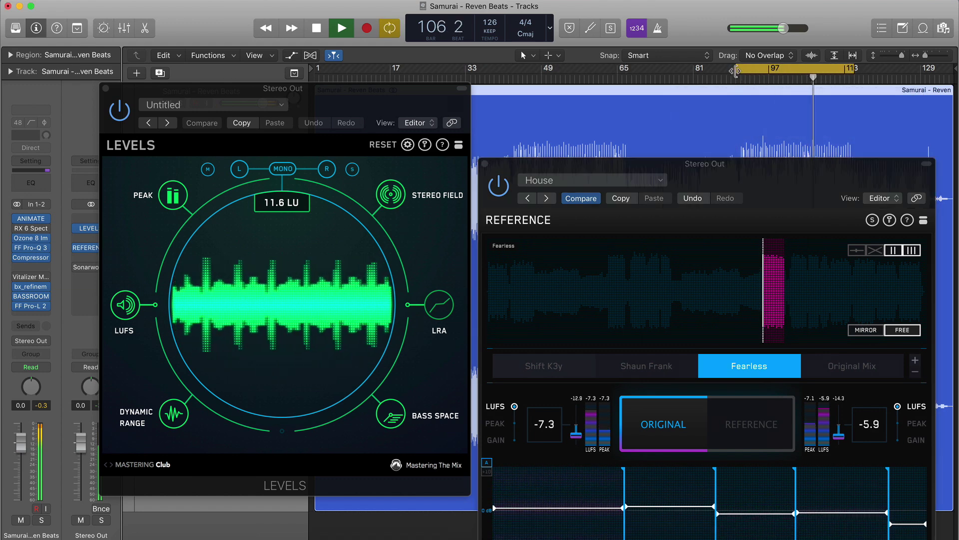
{"action": "left_click_drag", "start_coordinate": [737, 71], "coordinate": [742, 71]}
{"action": "left_click_drag", "start_coordinate": [779, 180], "coordinate": [791, 88]}
{"action": "left_click", "coordinate": [685, 328]}
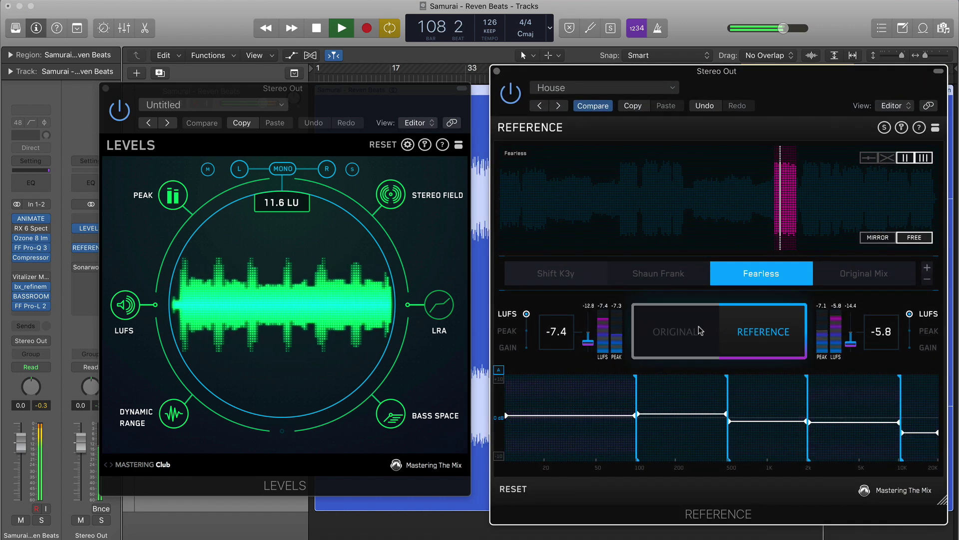
{"action": "left_click", "coordinate": [684, 328]}
Close LEVELS, open BASSROOM on the Samurai track and compare the master's low end with Fearless in REFERENCE
{"action": "left_click", "coordinate": [106, 89]}
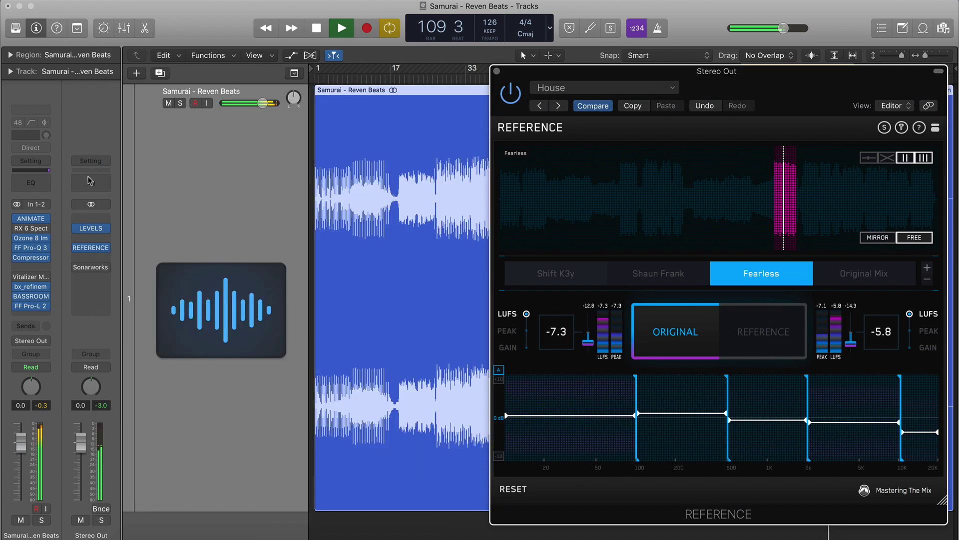
{"action": "left_click", "coordinate": [36, 298]}
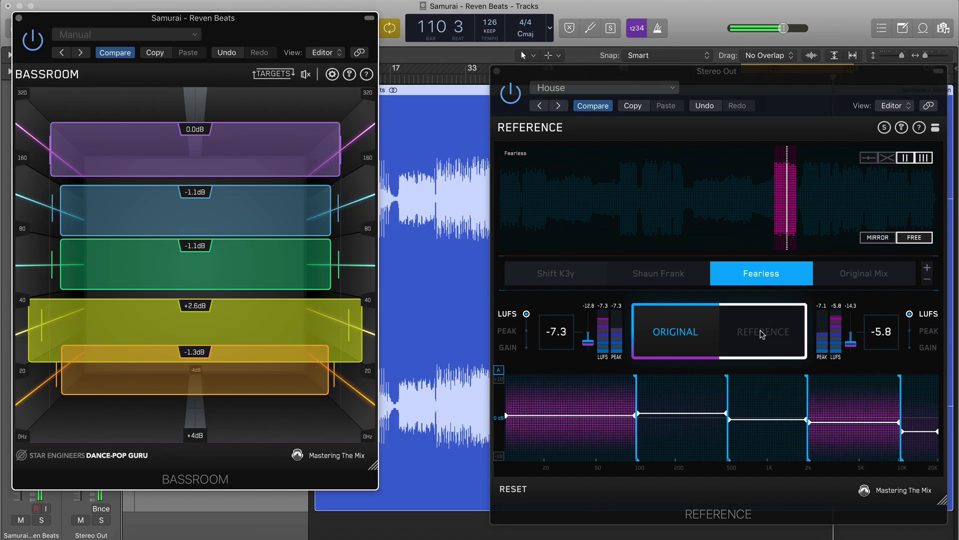
{"action": "left_click", "coordinate": [694, 336]}
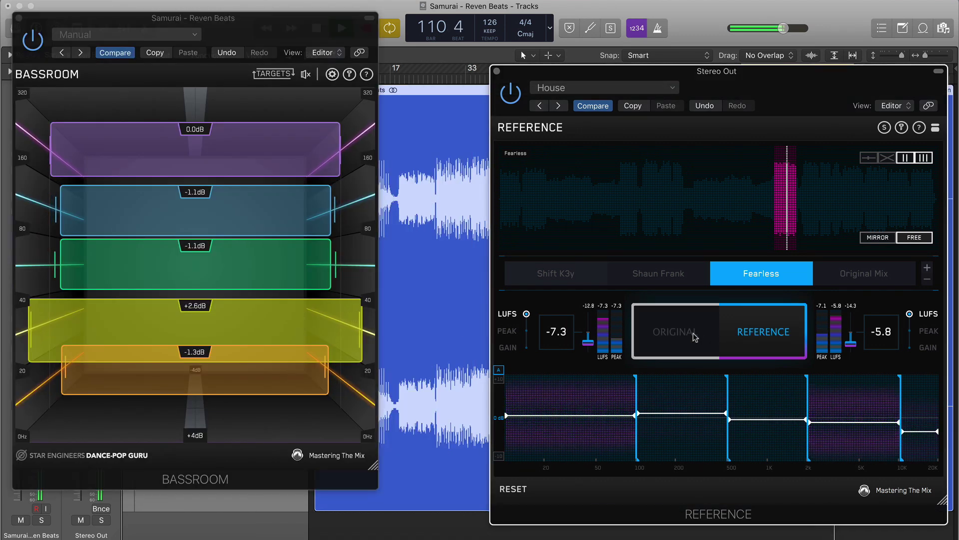
{"action": "left_click", "coordinate": [665, 333]}
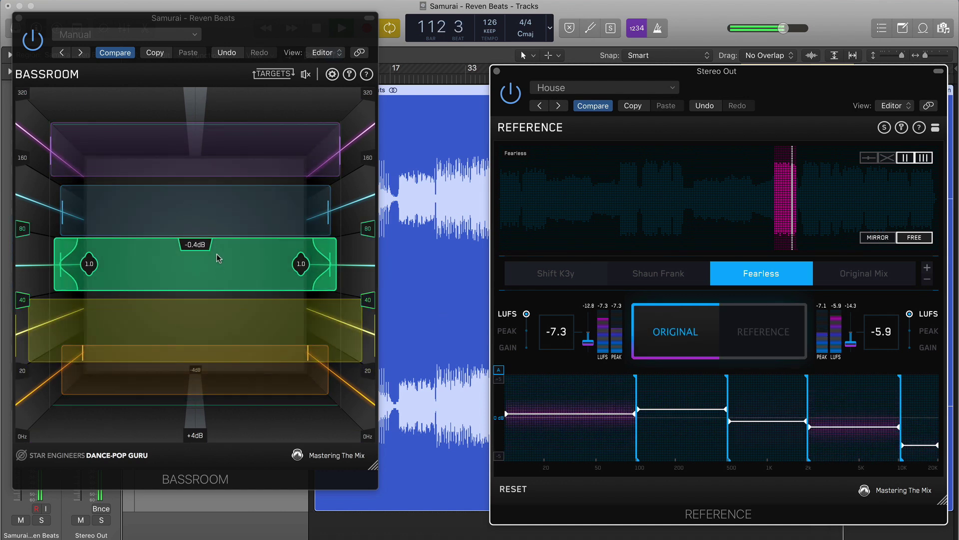
Set BASSROOM's 40–80 Hz band to +0.6 dB and its 80–160 Hz band to -1.0 dB, checking the result with bypass
{"action": "left_click_drag", "start_coordinate": [216, 229], "coordinate": [215, 214]}
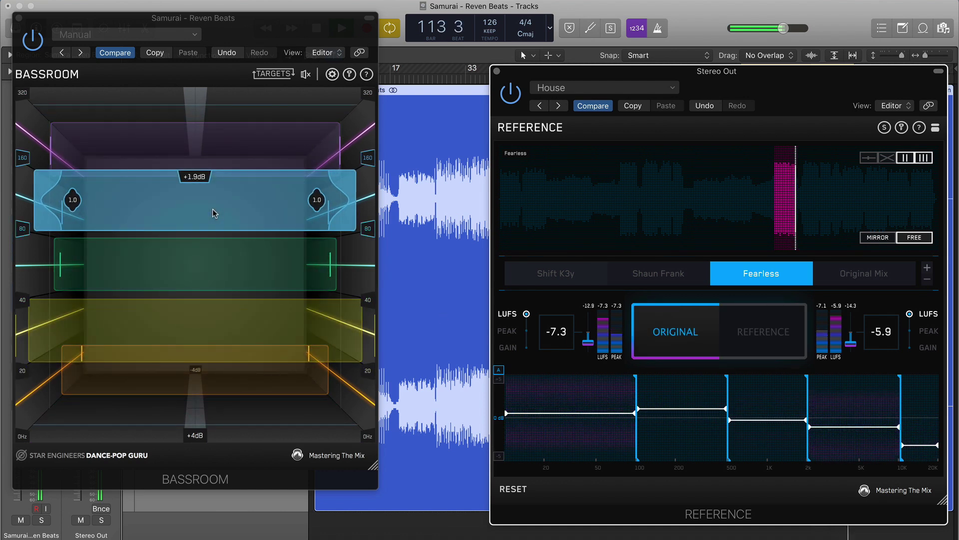
{"action": "scroll", "coordinate": [215, 213], "scroll_direction": "down", "scroll_amount": 5}
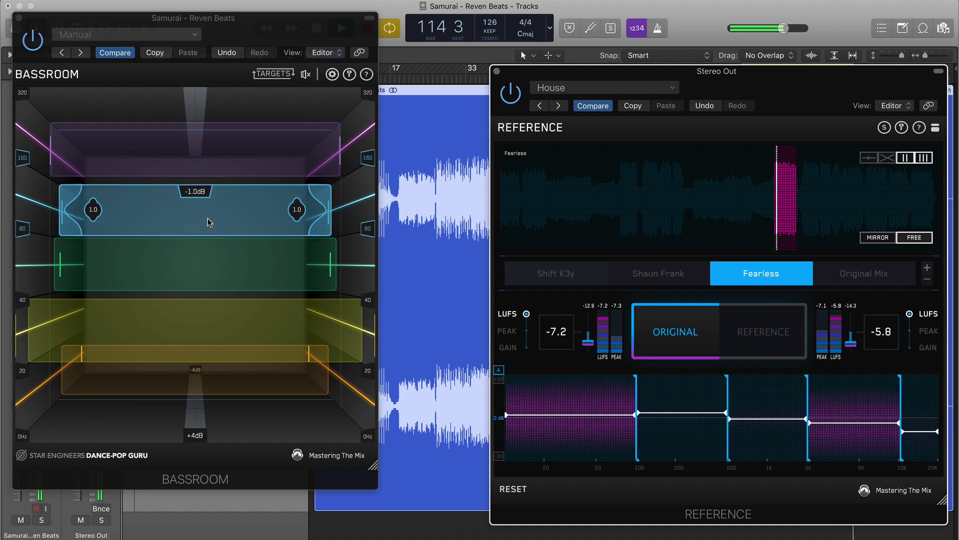
{"action": "scroll", "coordinate": [172, 260], "scroll_direction": "up", "scroll_amount": 1}
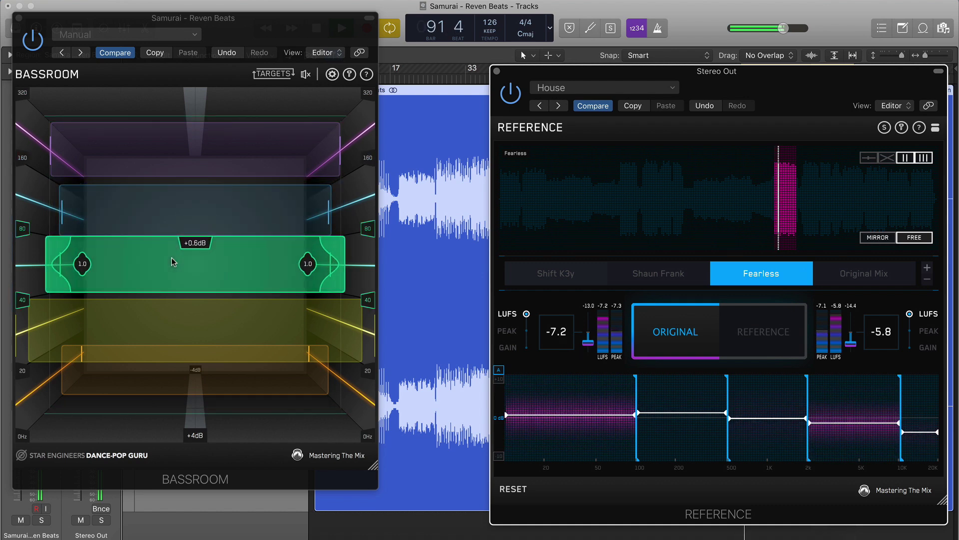
{"action": "mouse_move", "coordinate": [303, 91]}
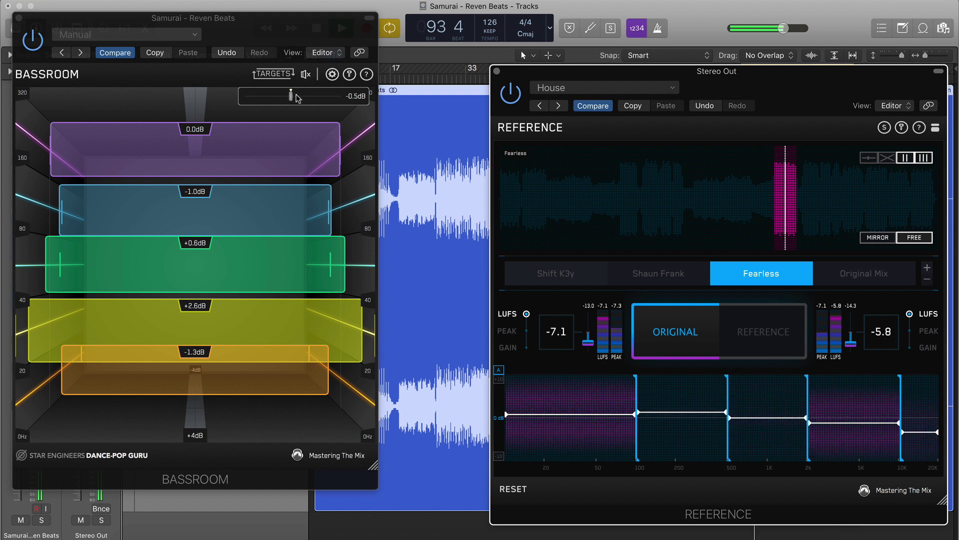
{"action": "left_click", "coordinate": [306, 75]}
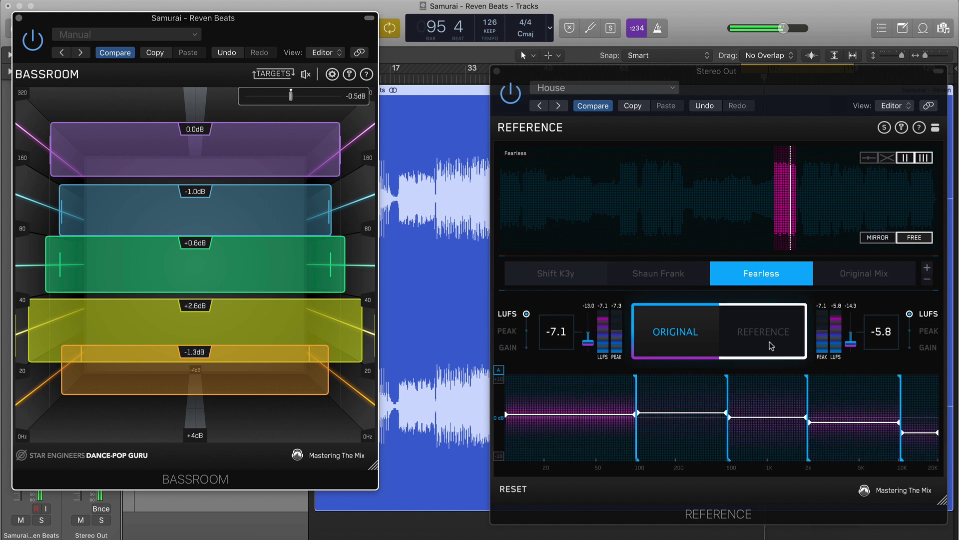
Compare the rebalanced low end of the master with Fearless in REFERENCE, alternating between the two several times
{"action": "left_click", "coordinate": [718, 342]}
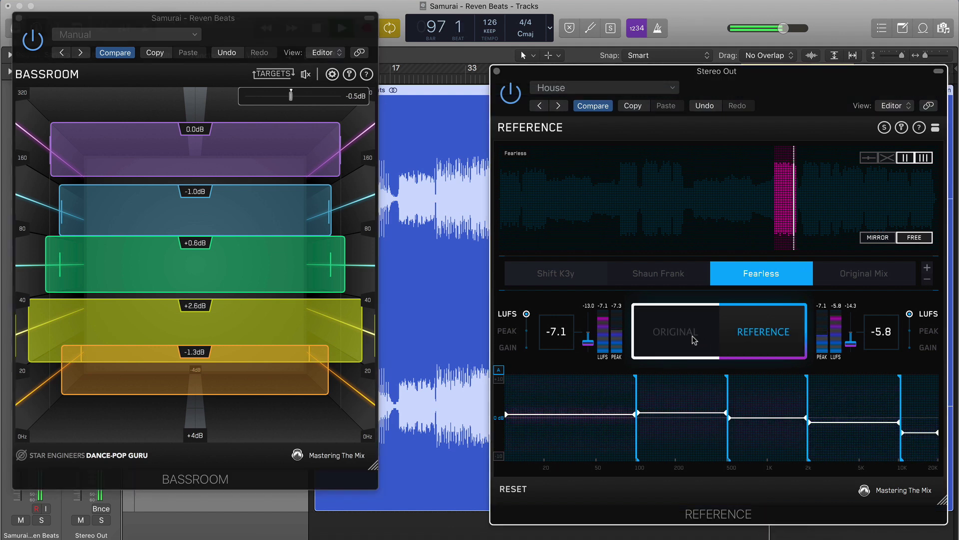
{"action": "left_click", "coordinate": [694, 340]}
{"action": "left_click", "coordinate": [746, 339]}
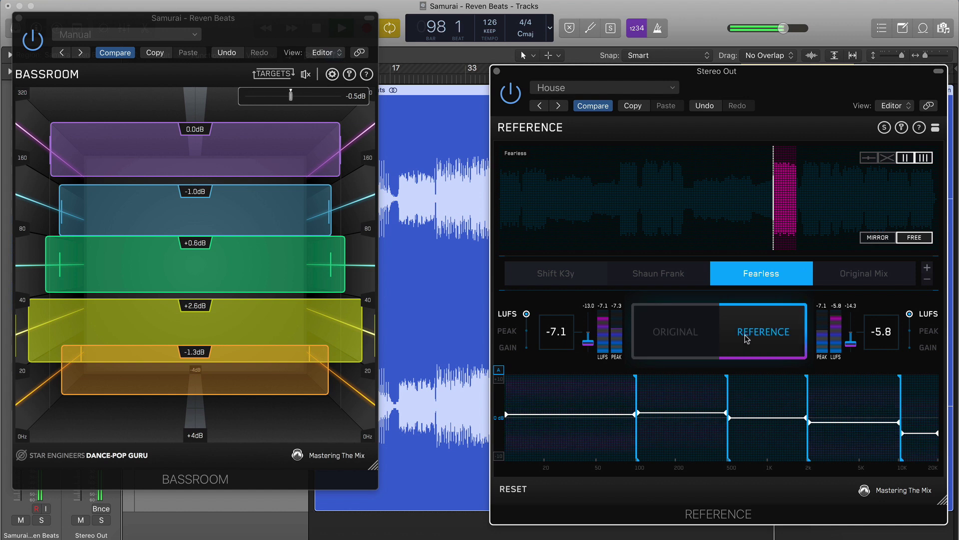
{"action": "left_click", "coordinate": [677, 334]}
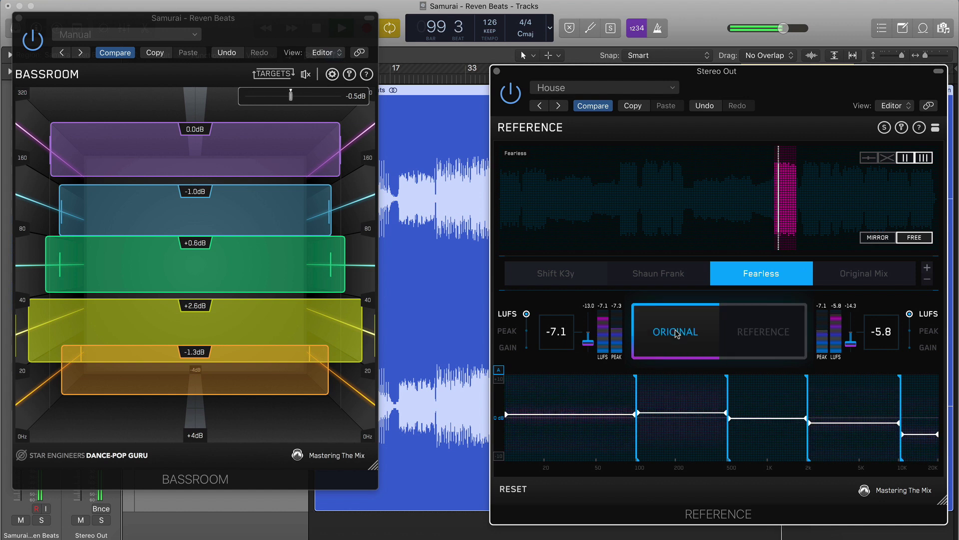
{"action": "left_click", "coordinate": [750, 324]}
{"action": "left_click", "coordinate": [688, 333]}
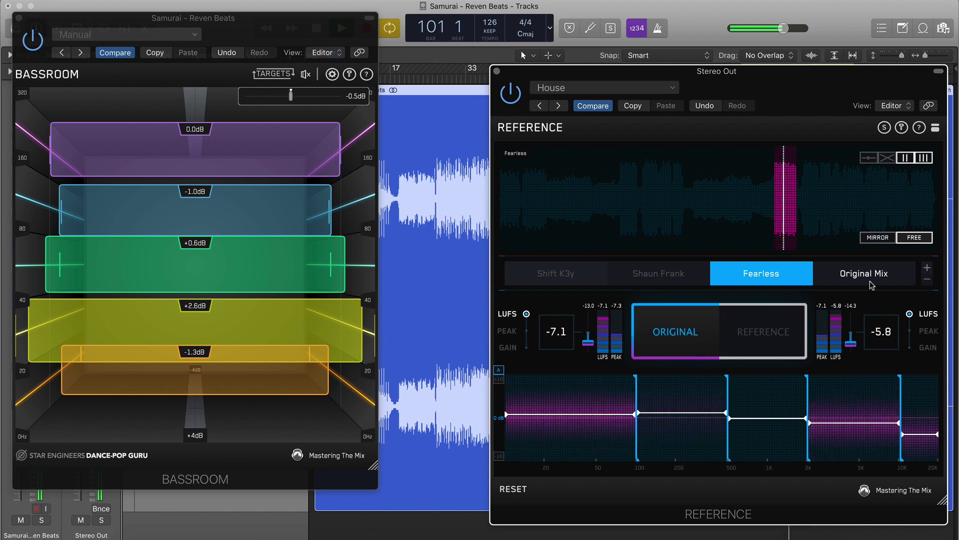
Select Original Mix in REFERENCE and compare the master with it
{"action": "left_click", "coordinate": [871, 282]}
{"action": "left_click", "coordinate": [769, 331]}
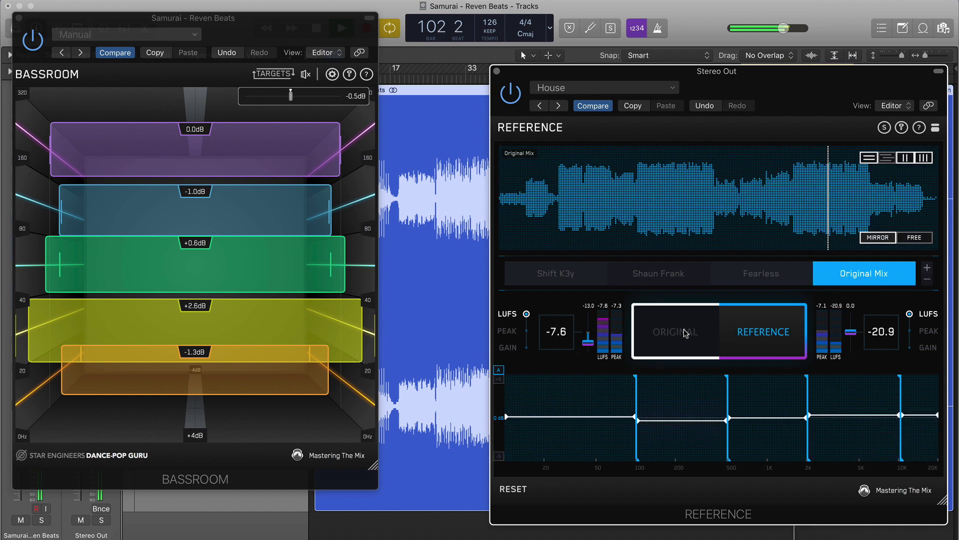
{"action": "left_click", "coordinate": [686, 333]}
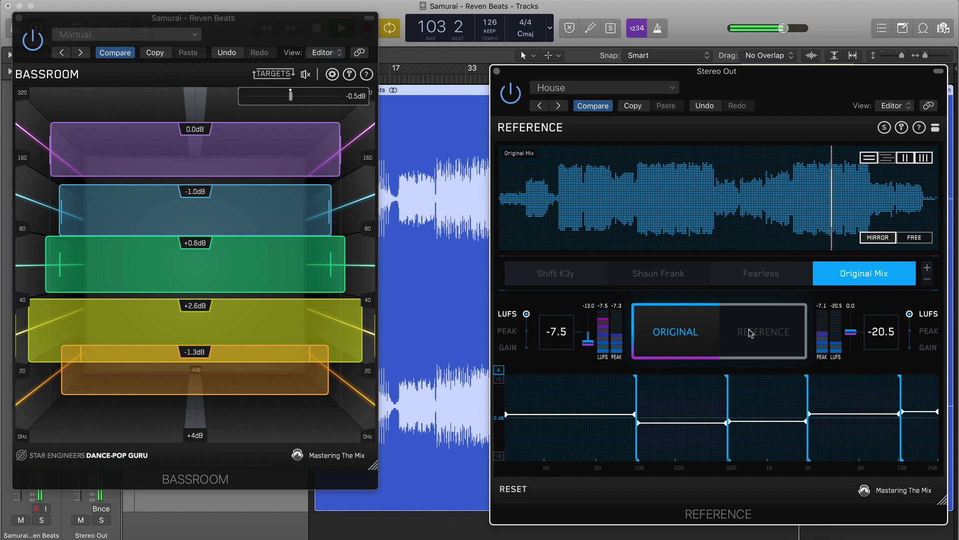
{"action": "left_click", "coordinate": [688, 333]}
{"action": "left_click", "coordinate": [690, 333]}
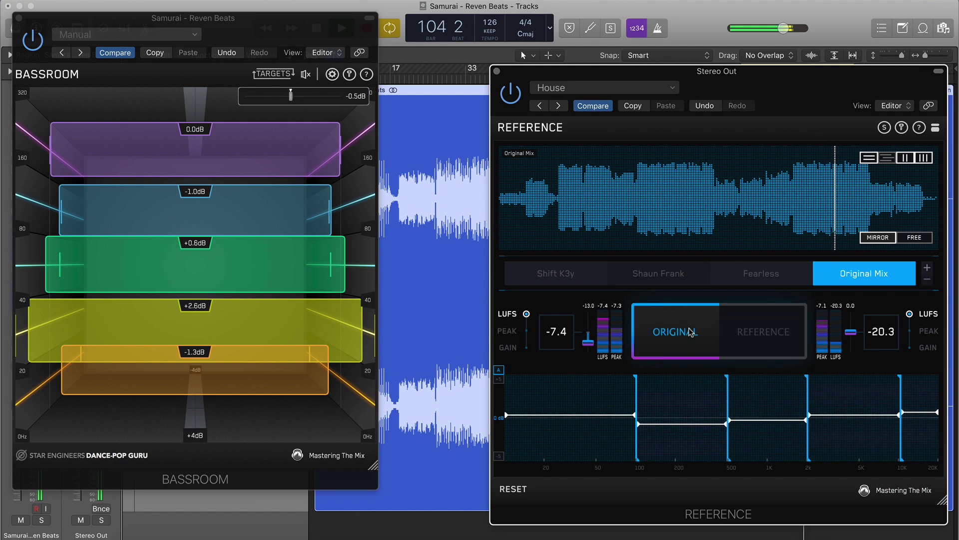
Return REFERENCE to Fearless, reset its readings and compare the master with the track again
{"action": "left_click", "coordinate": [761, 274]}
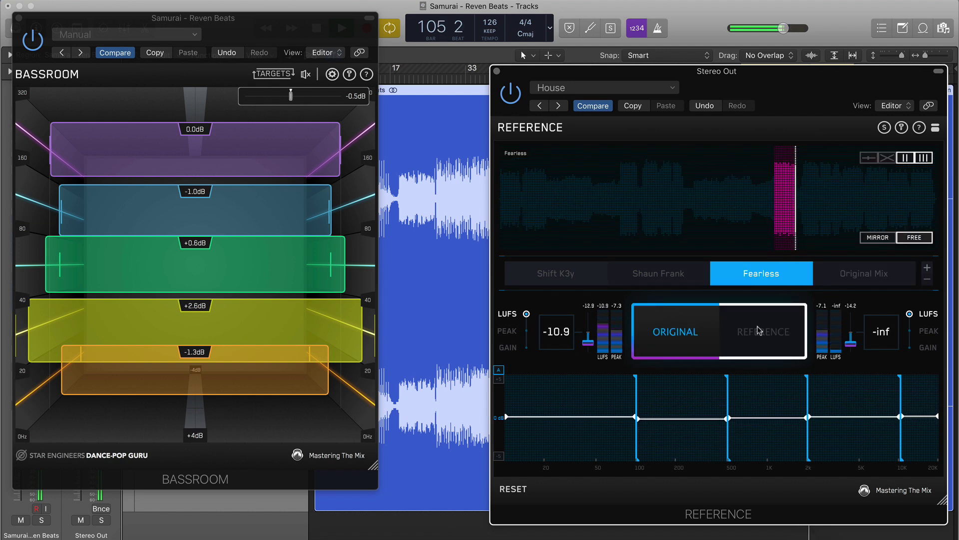
{"action": "left_click", "coordinate": [698, 328]}
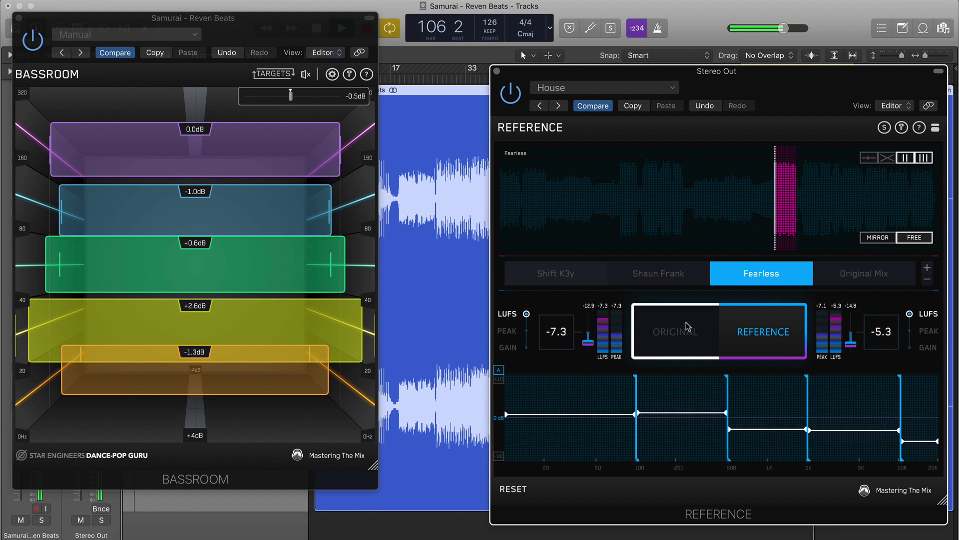
{"action": "left_click", "coordinate": [688, 327]}
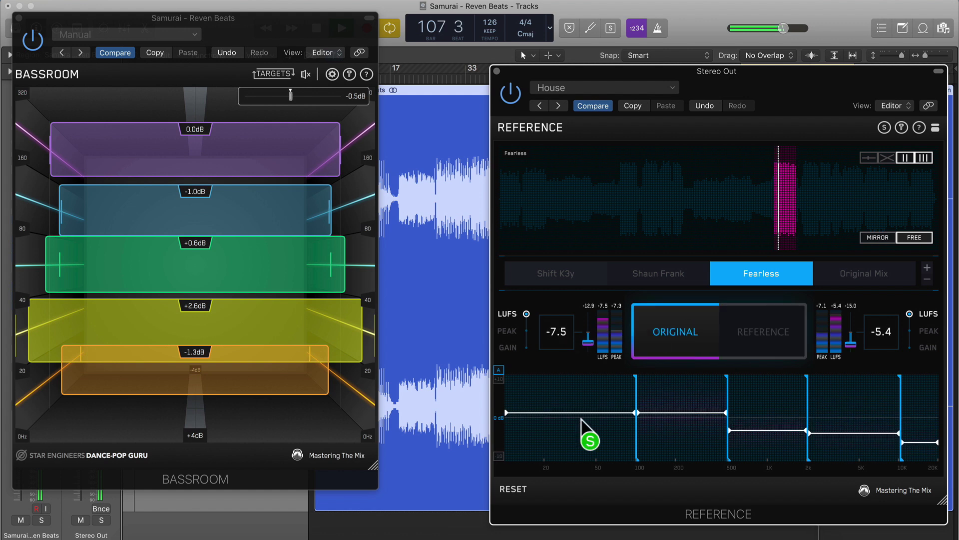
{"action": "left_click", "coordinate": [514, 489]}
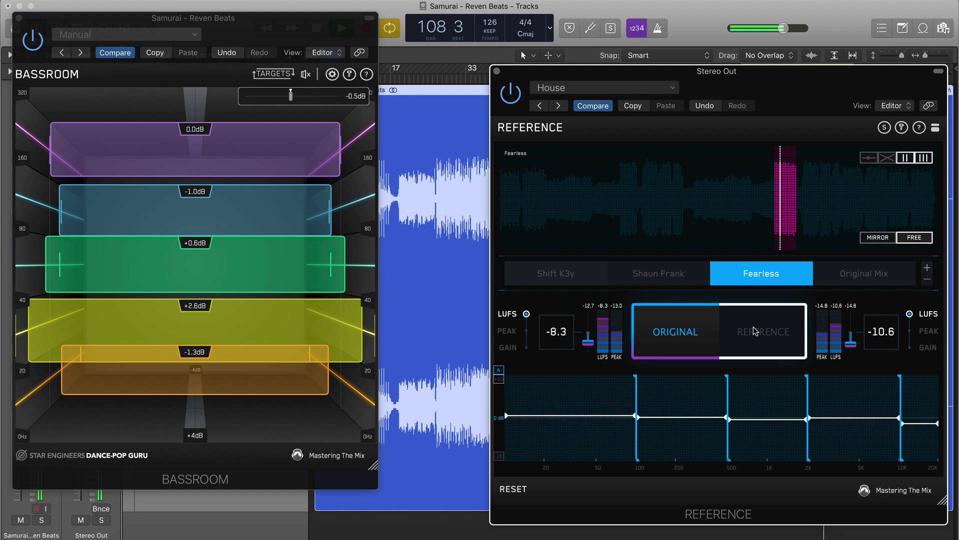
{"action": "left_click", "coordinate": [755, 331]}
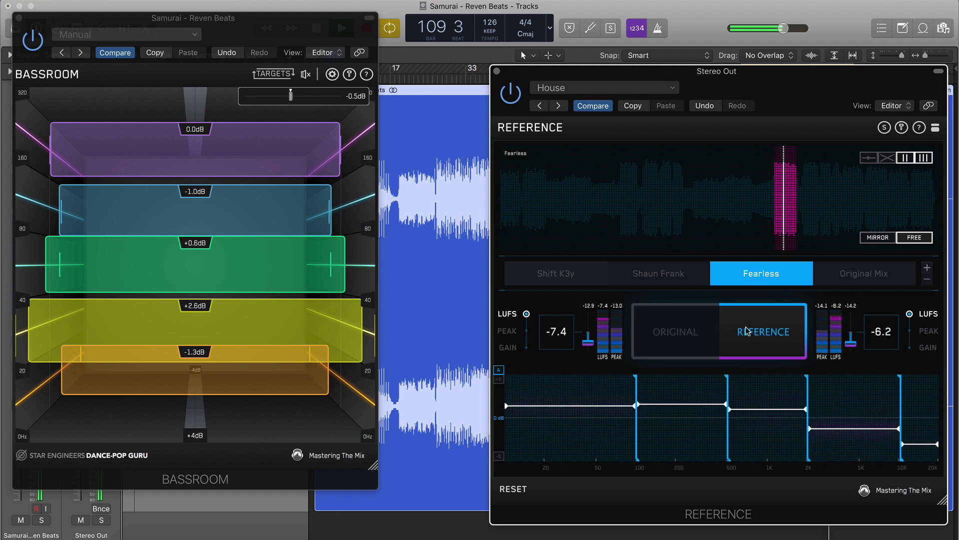
{"action": "left_click", "coordinate": [683, 332]}
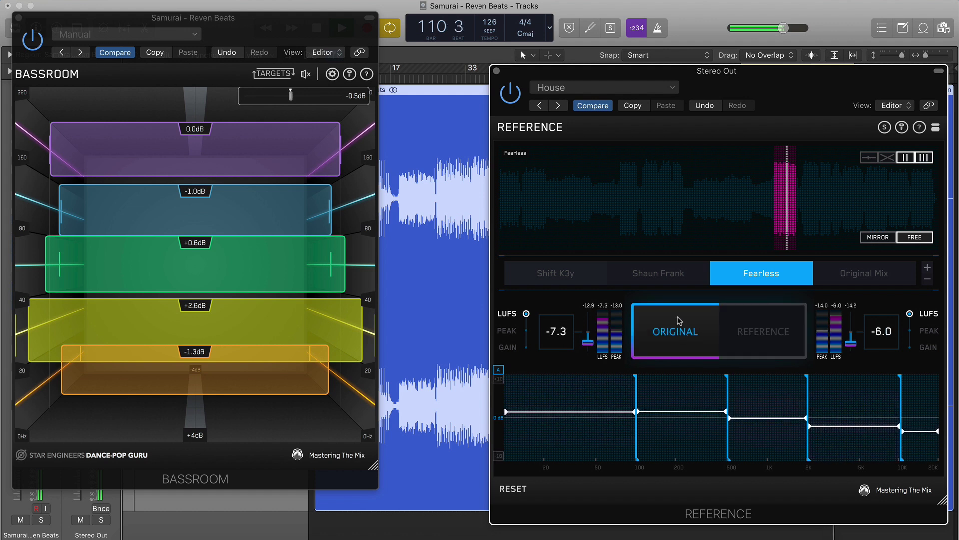
Select Shaun Frank in REFERENCE and alternate between the master and that track
{"action": "left_click", "coordinate": [660, 278]}
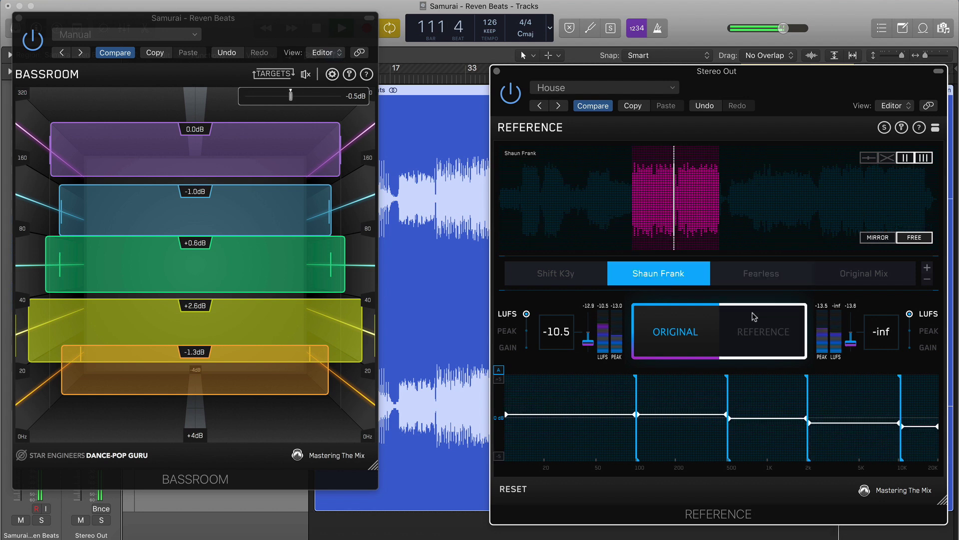
{"action": "left_click", "coordinate": [752, 325]}
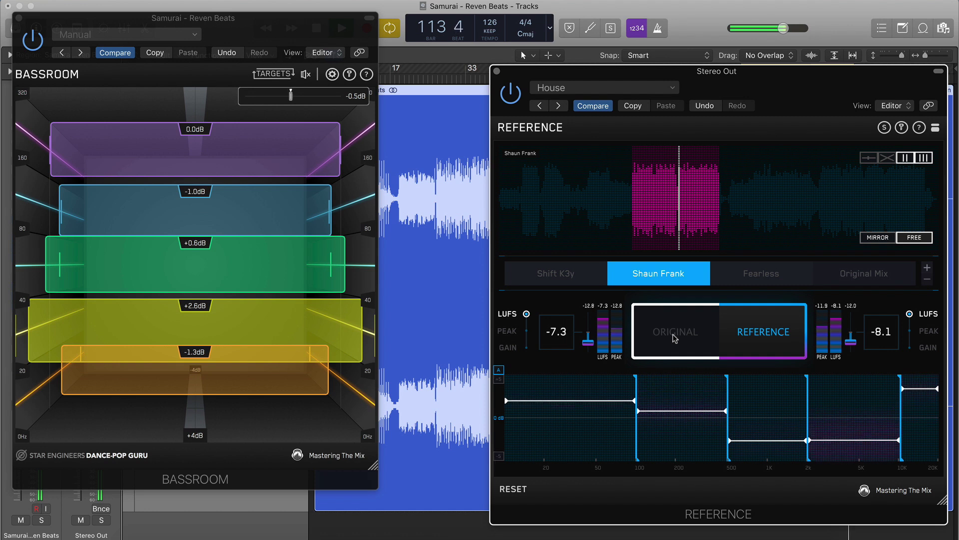
{"action": "left_click", "coordinate": [675, 338]}
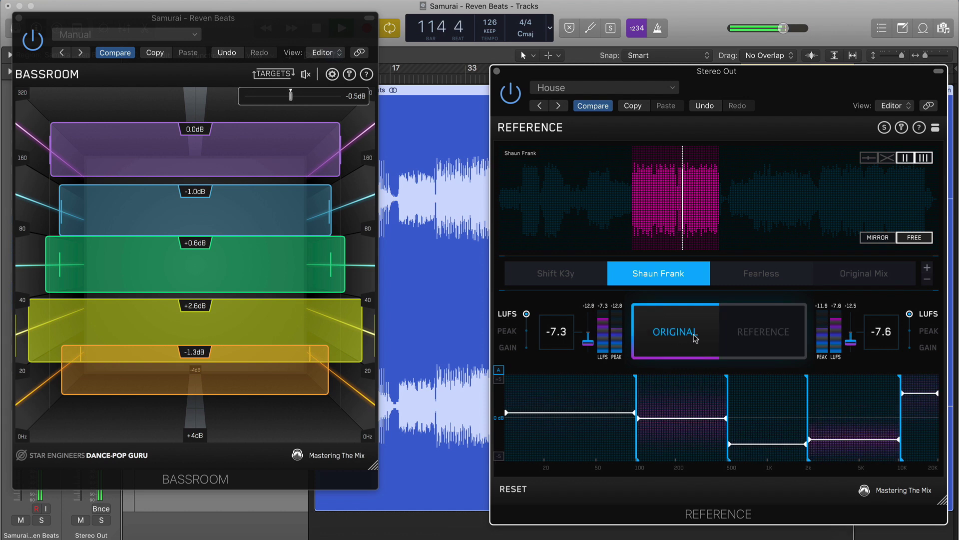
{"action": "left_click", "coordinate": [754, 332]}
{"action": "left_click", "coordinate": [671, 325]}
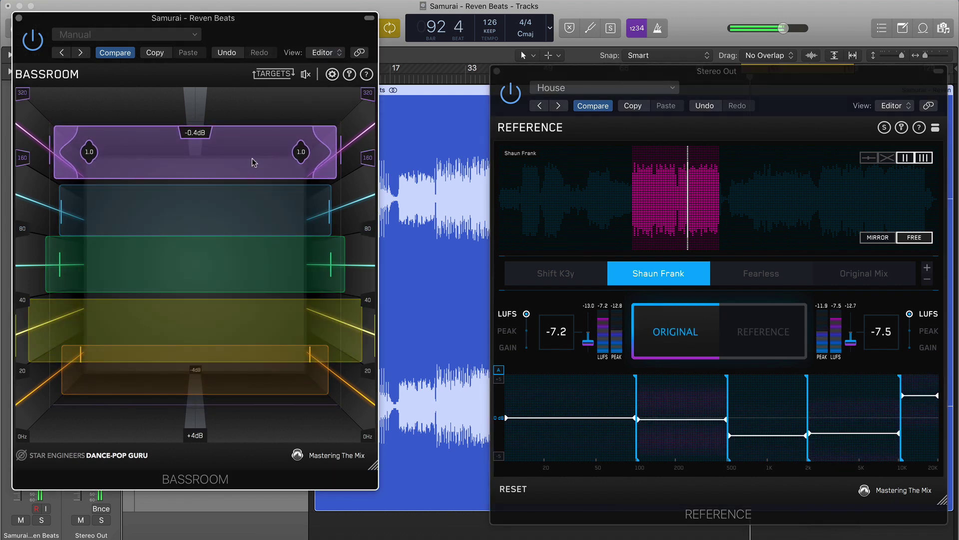
Lower BASSROOM's 160–320 Hz band to -0.4 dB, close the plug-in and recheck the master against Shaun Frank
{"action": "left_click", "coordinate": [306, 75]}
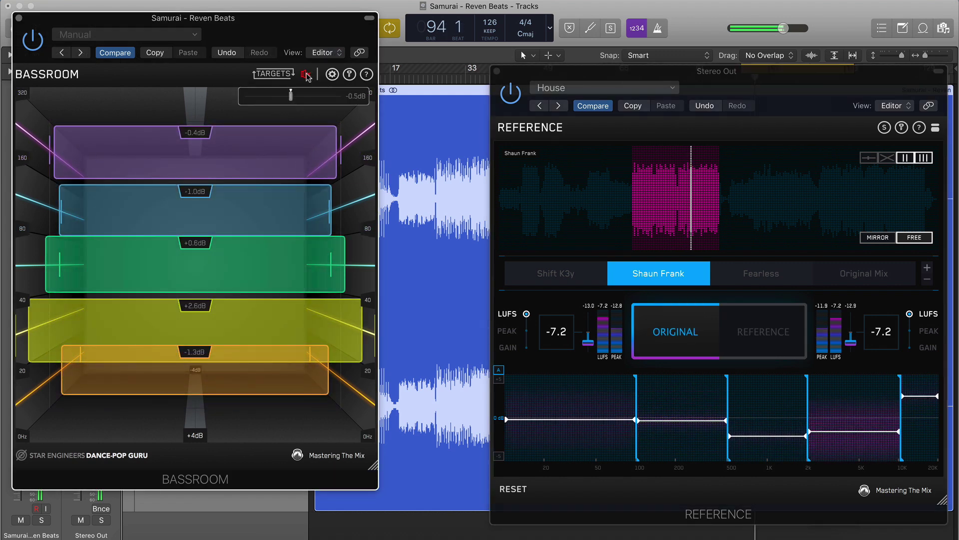
{"action": "left_click", "coordinate": [19, 19]}
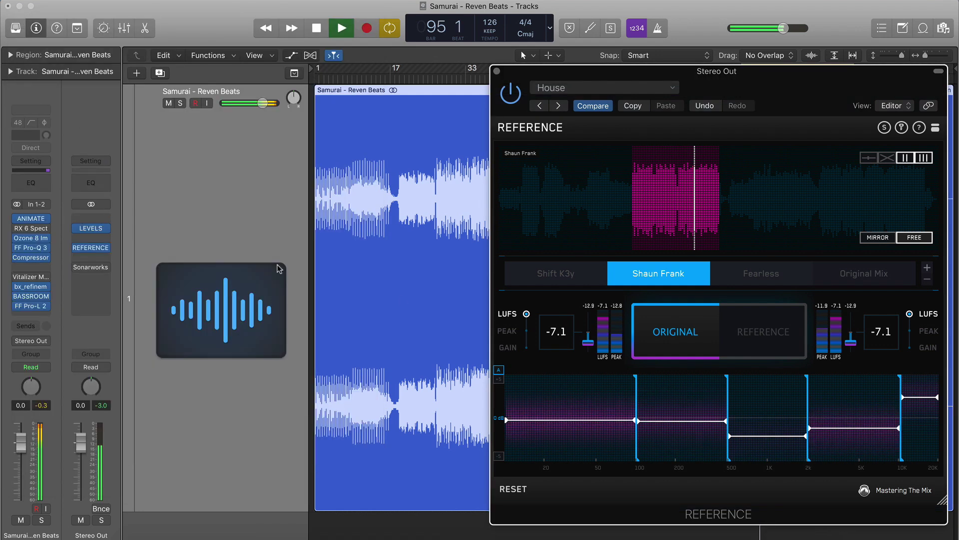
{"action": "left_click", "coordinate": [680, 334]}
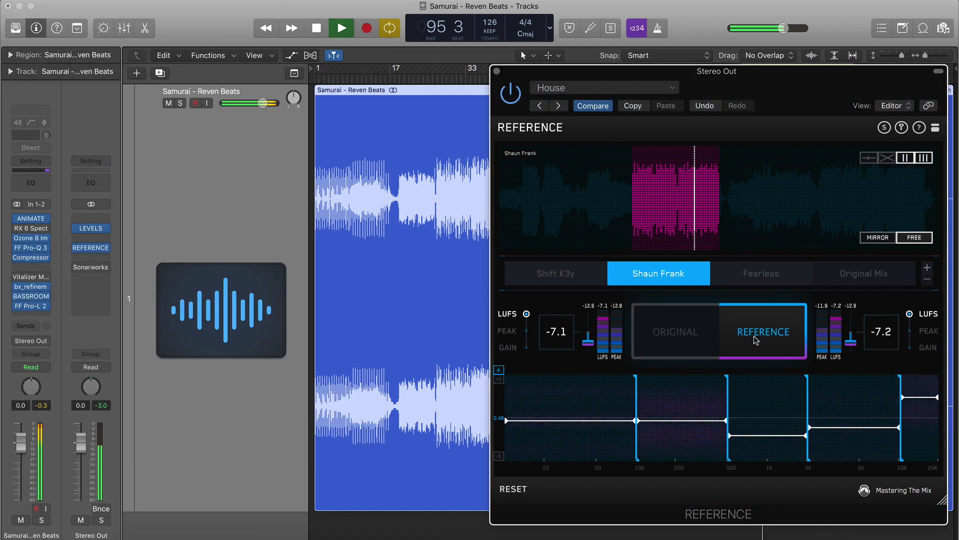
{"action": "left_click", "coordinate": [680, 333]}
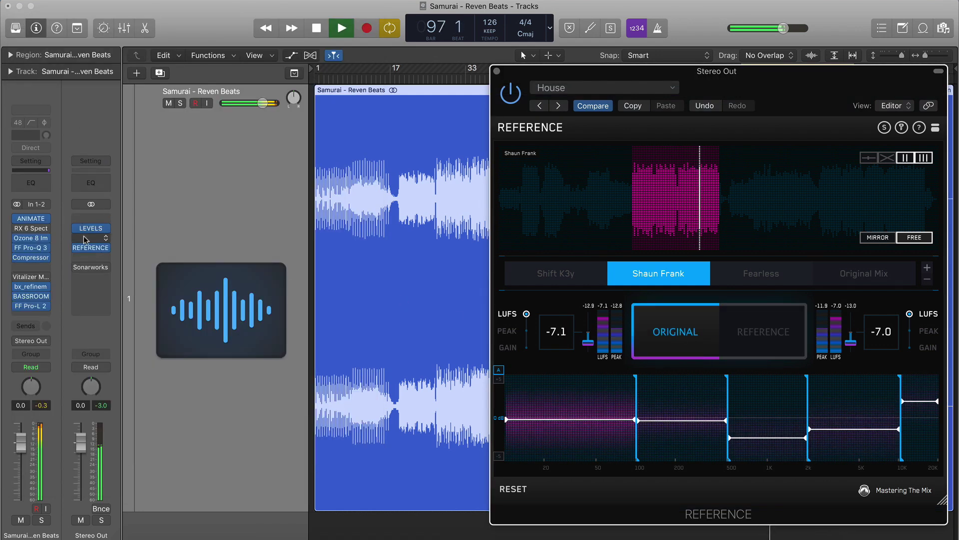
Add a +1 dB bell boost at about 200 Hz in FF Pro-Q 3 with only a slight dynamic range
{"action": "left_click", "coordinate": [32, 248]}
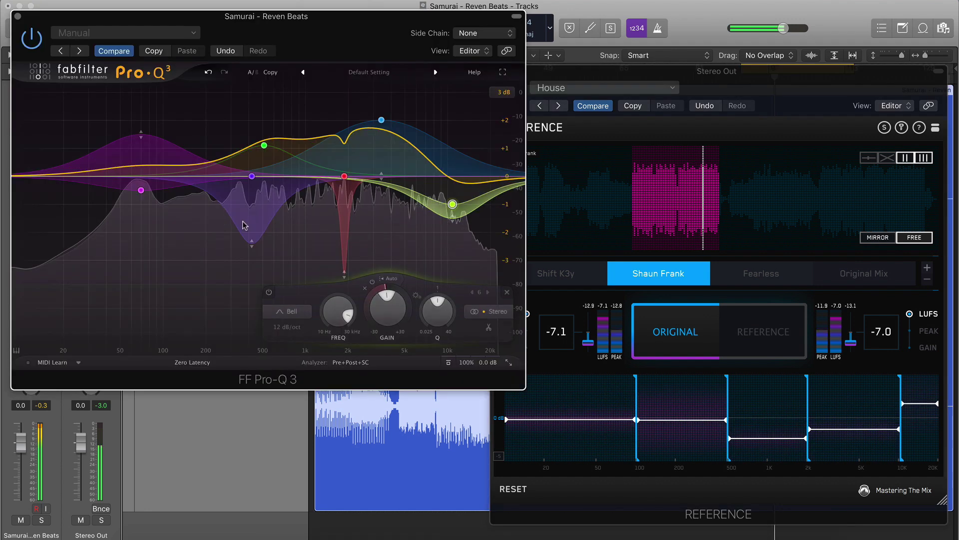
{"action": "left_click", "coordinate": [202, 176]}
{"action": "type", "text": "1"}
{"action": "key", "text": "Return"}
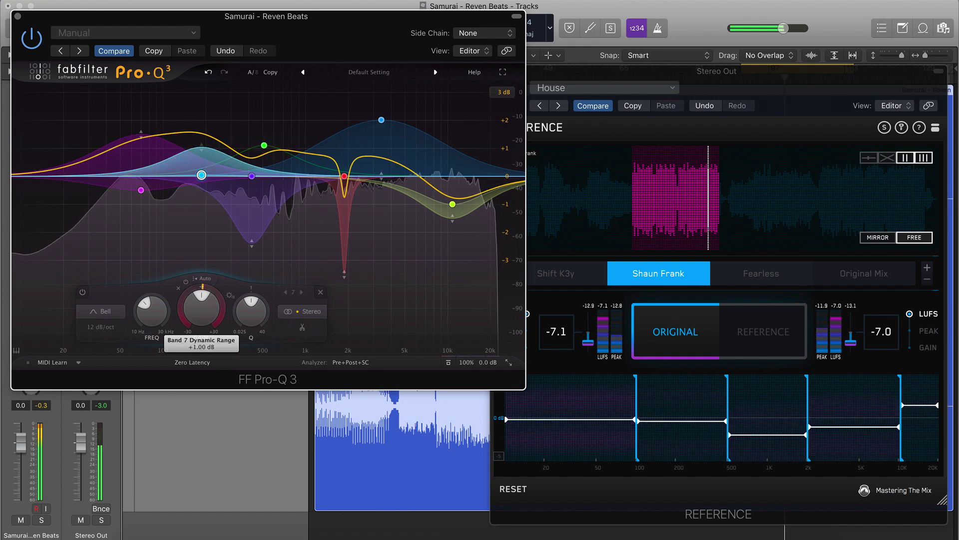
{"action": "double_click", "coordinate": [210, 314]}
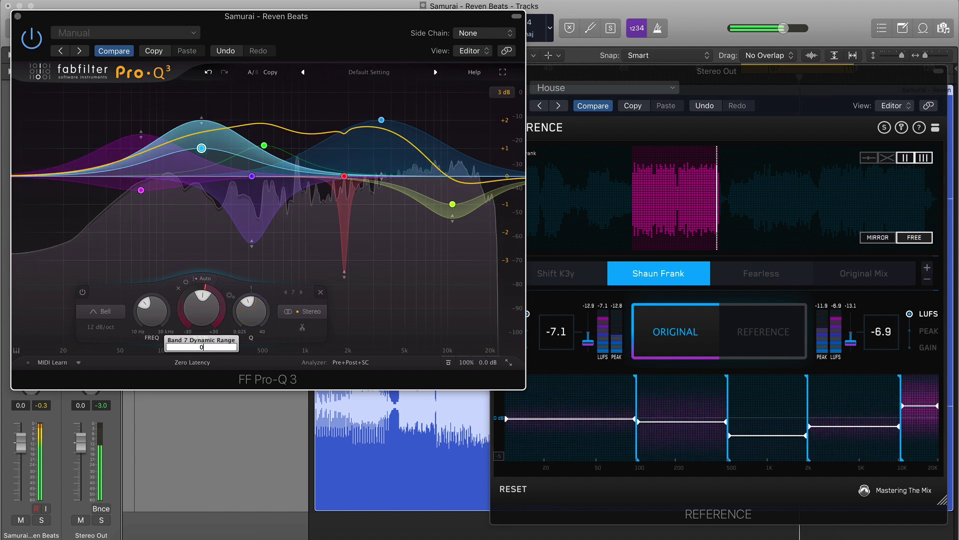
{"action": "type", "text": "0"}
{"action": "key", "text": "Return"}
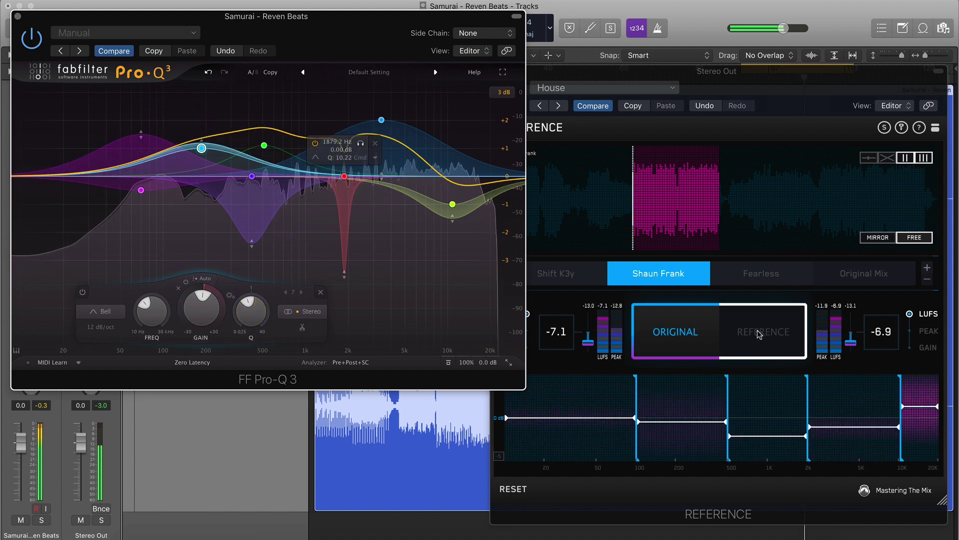
Compare the master with the new low-mid boost against Shaun Frank in REFERENCE
{"action": "left_click", "coordinate": [759, 333]}
{"action": "left_click", "coordinate": [759, 334]}
{"action": "left_click", "coordinate": [682, 331]}
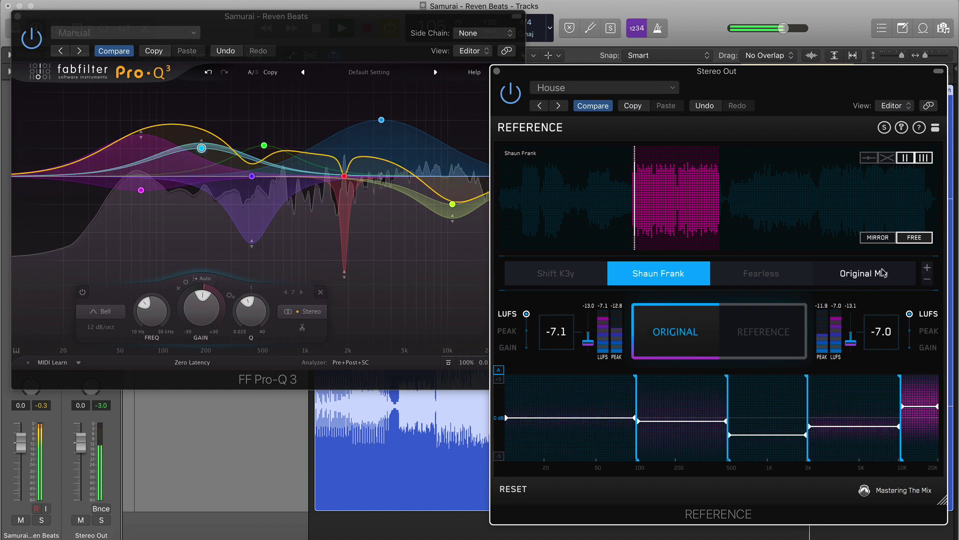
Select Original Mix in REFERENCE and alternate between the master and that mix
{"action": "left_click", "coordinate": [868, 274]}
{"action": "left_click", "coordinate": [767, 322]}
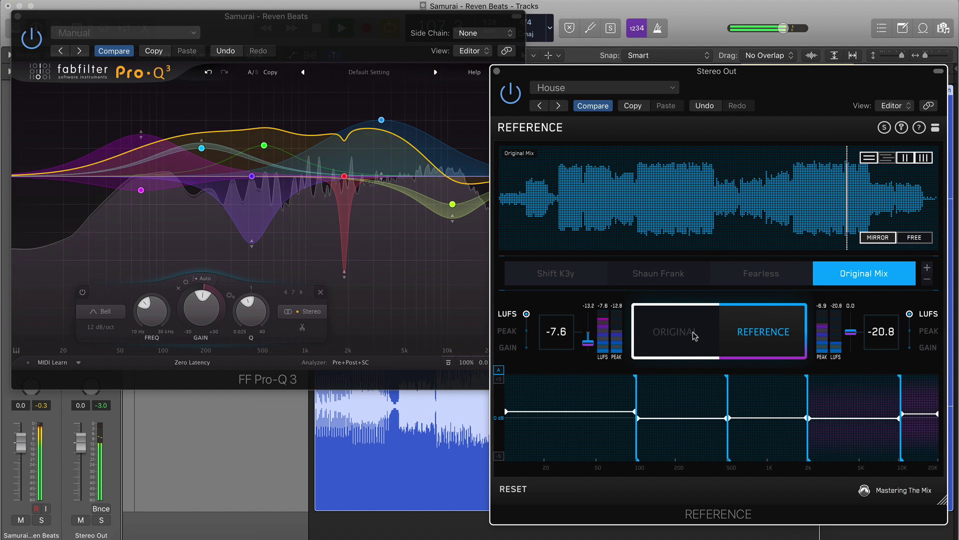
{"action": "left_click", "coordinate": [694, 335]}
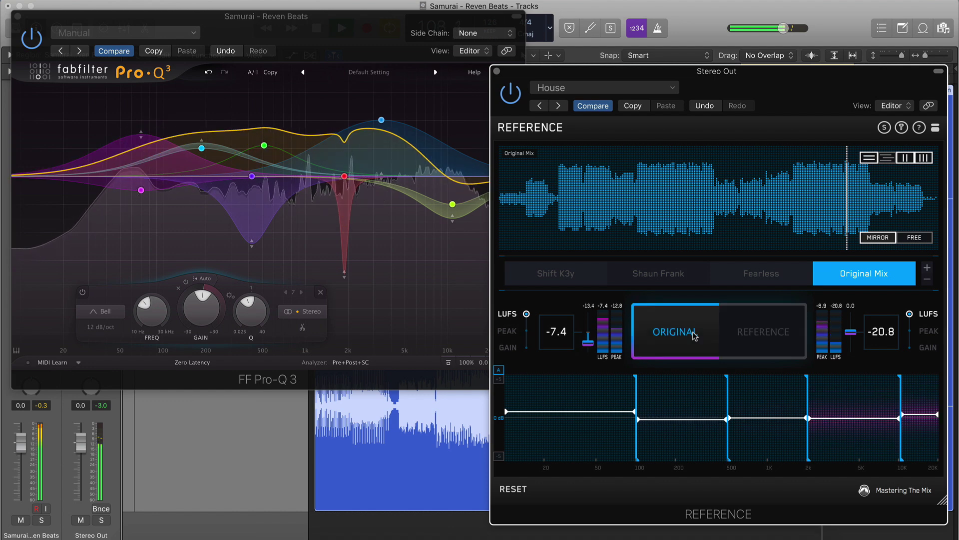
{"action": "left_click", "coordinate": [763, 338]}
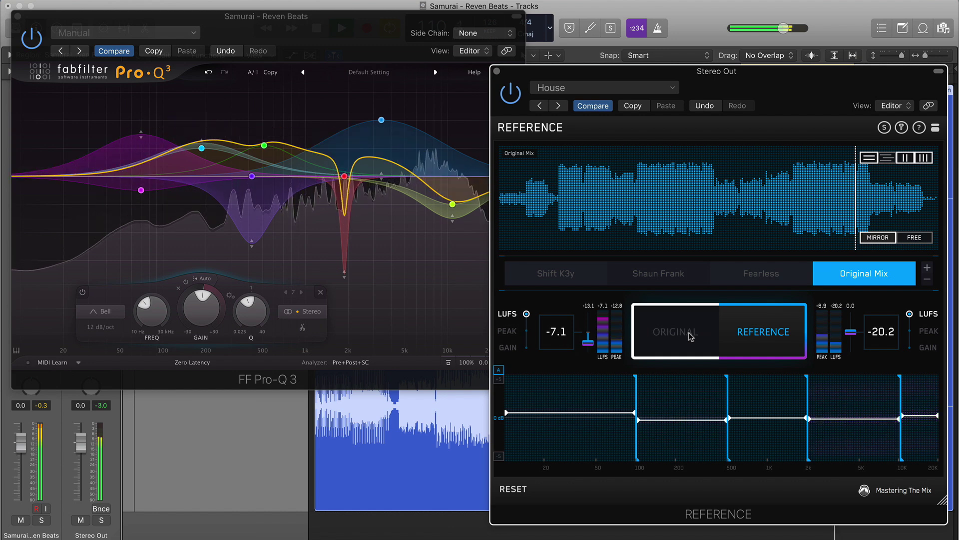
{"action": "left_click", "coordinate": [690, 336]}
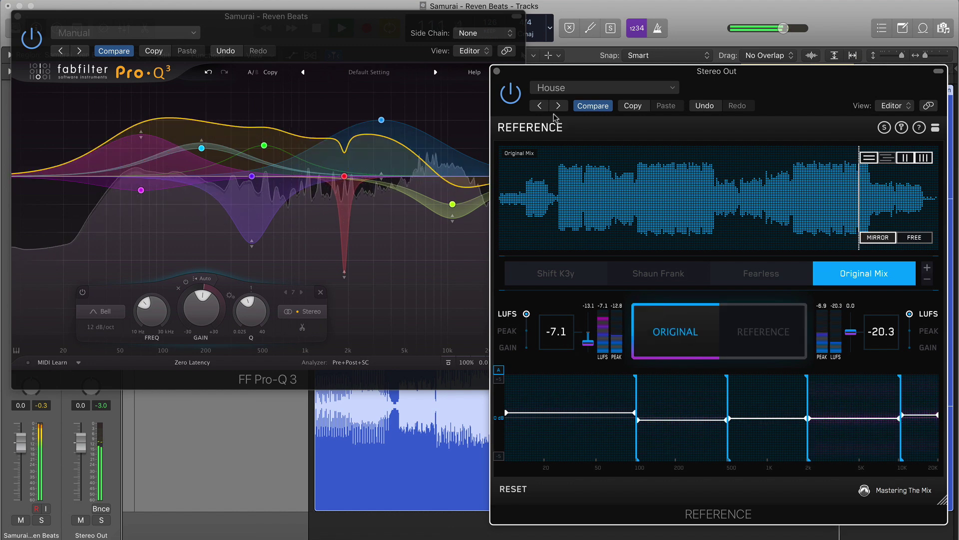
Close the track's open plug-in windows, reposition the REFERENCE window and compare the master with Original Mix again
{"action": "left_click", "coordinate": [18, 19]}
{"action": "left_click", "coordinate": [17, 19]}
{"action": "left_click_drag", "start_coordinate": [685, 75], "coordinate": [480, 63]}
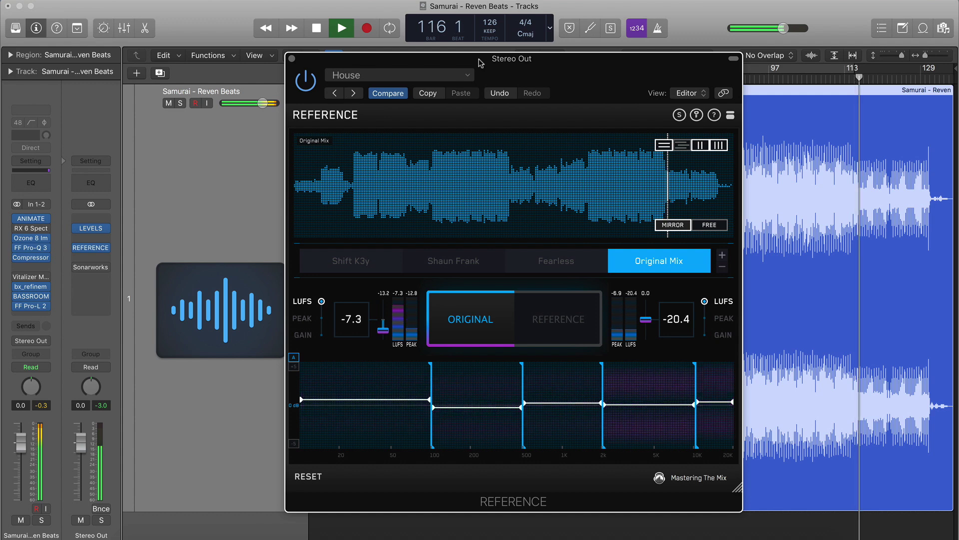
{"action": "left_click", "coordinate": [549, 305]}
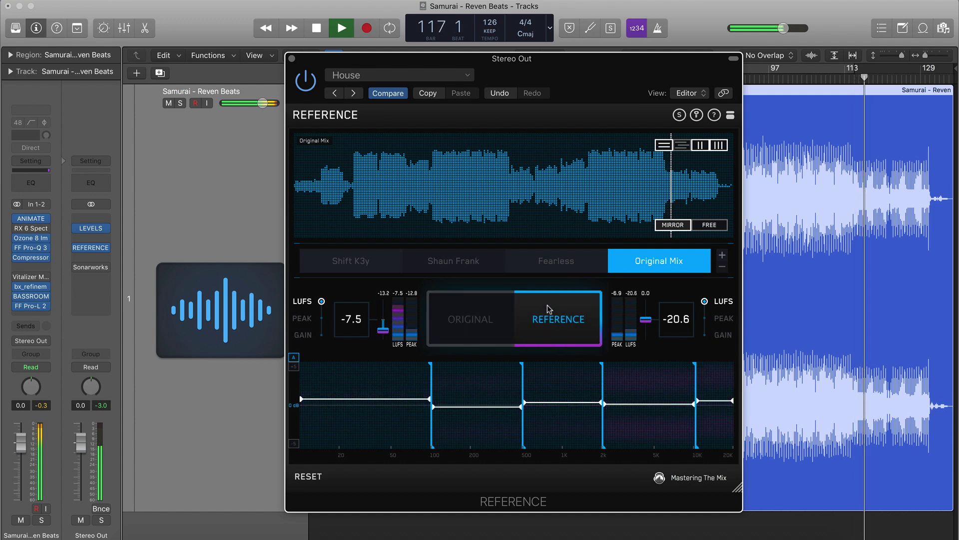
{"action": "left_click", "coordinate": [485, 316]}
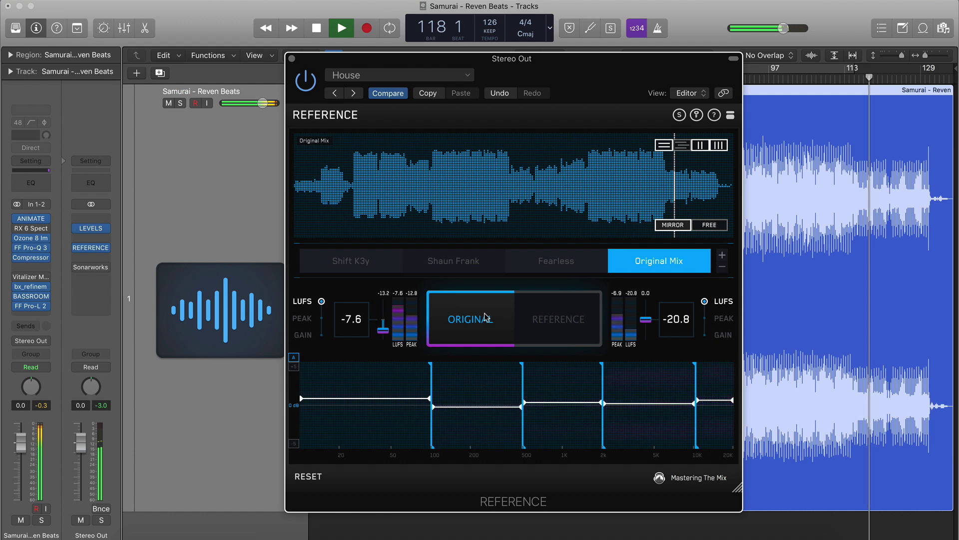
{"action": "left_click", "coordinate": [485, 315]}
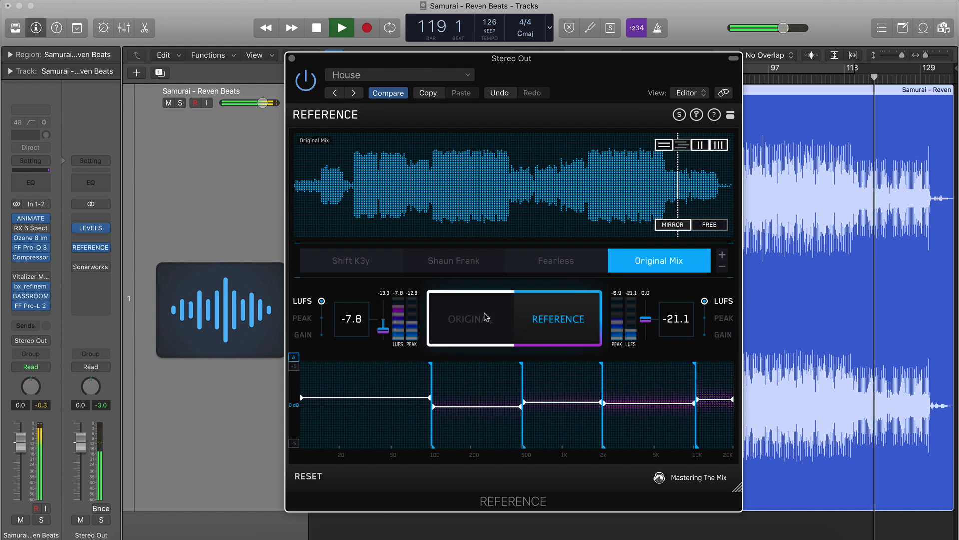
{"action": "left_click", "coordinate": [485, 315]}
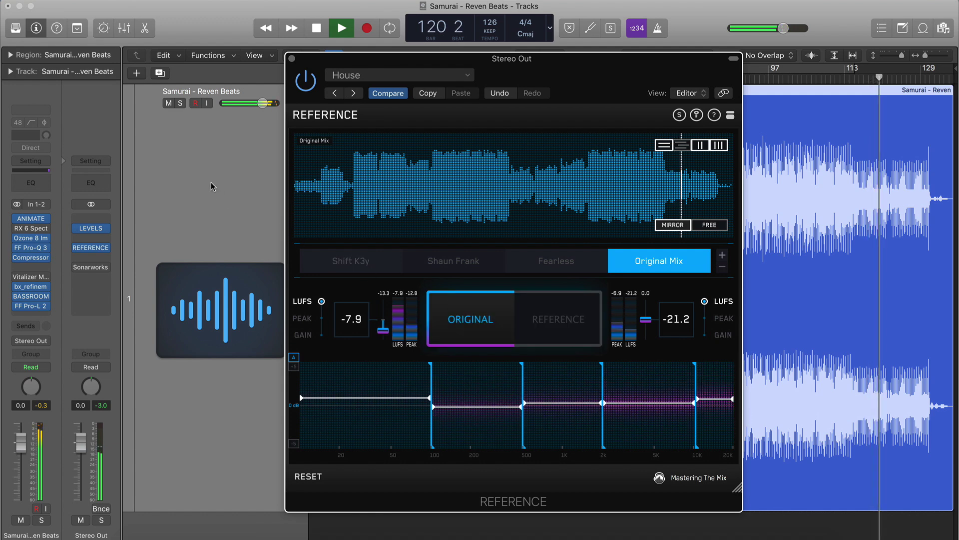